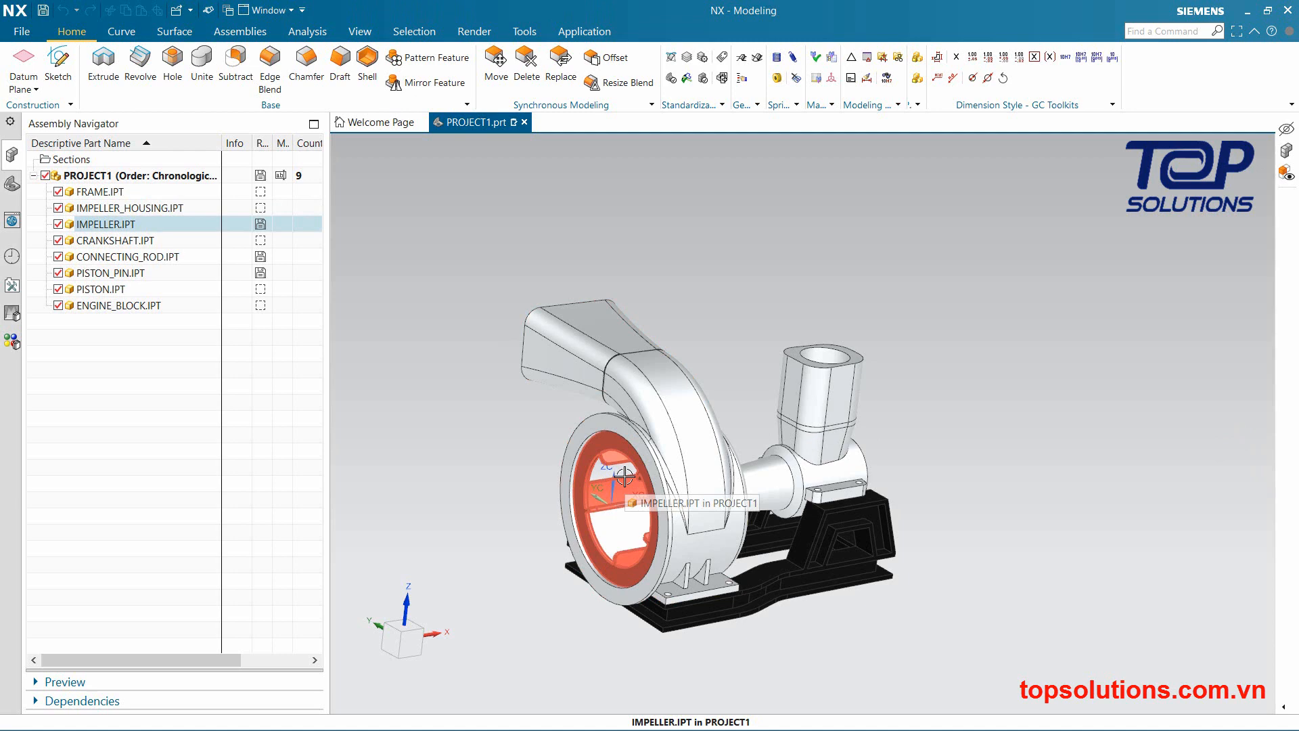
Inspect the blower assembly's moving parts by highlighting the impeller, crankshaft, connecting rod and piston, and clear the selection
middle_drag(625, 478, 700, 497)
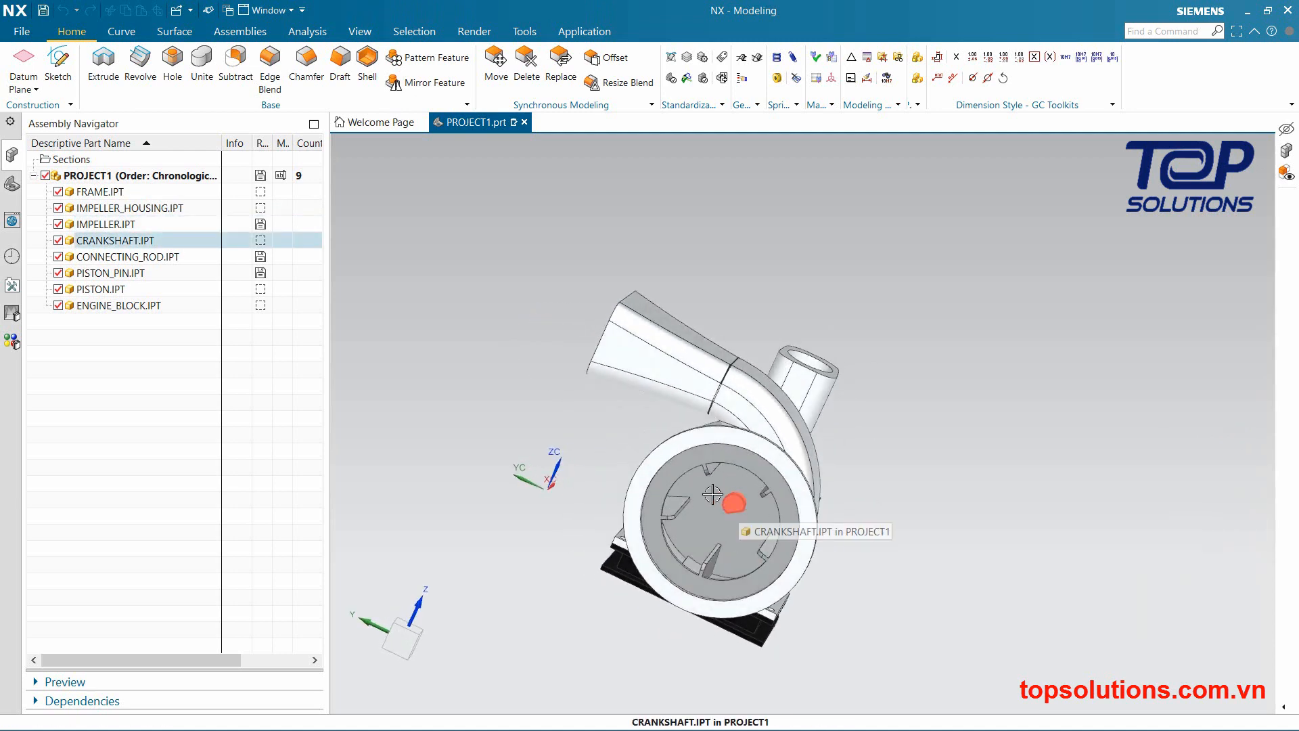
click(694, 483)
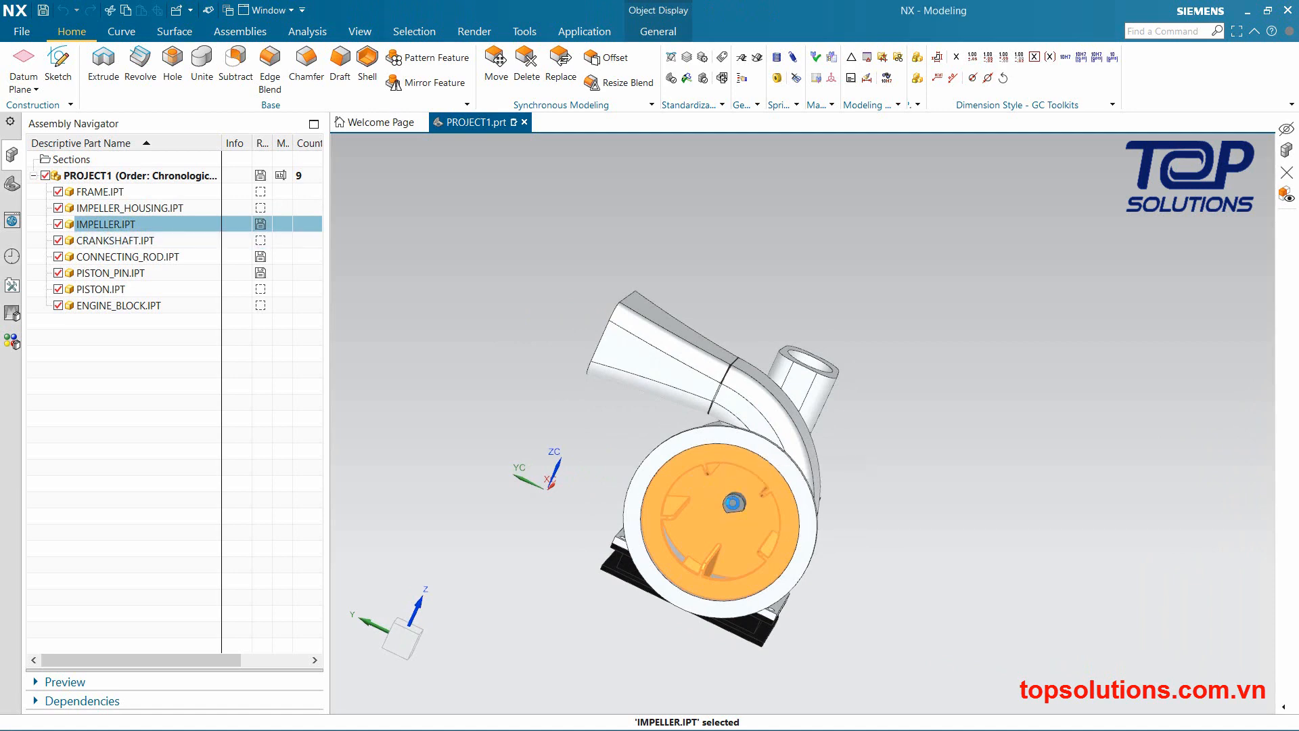
click(733, 502)
middle_drag(733, 502, 676, 494)
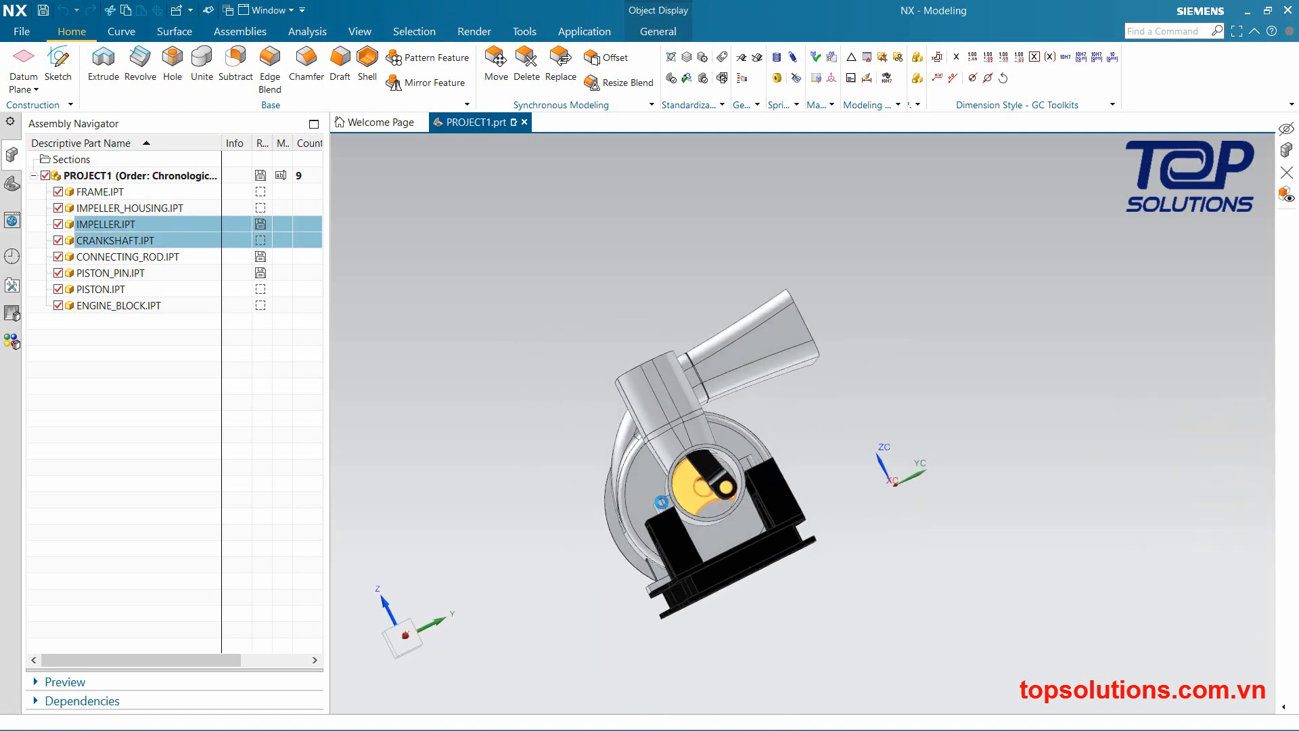
scroll(661, 501, up, 5)
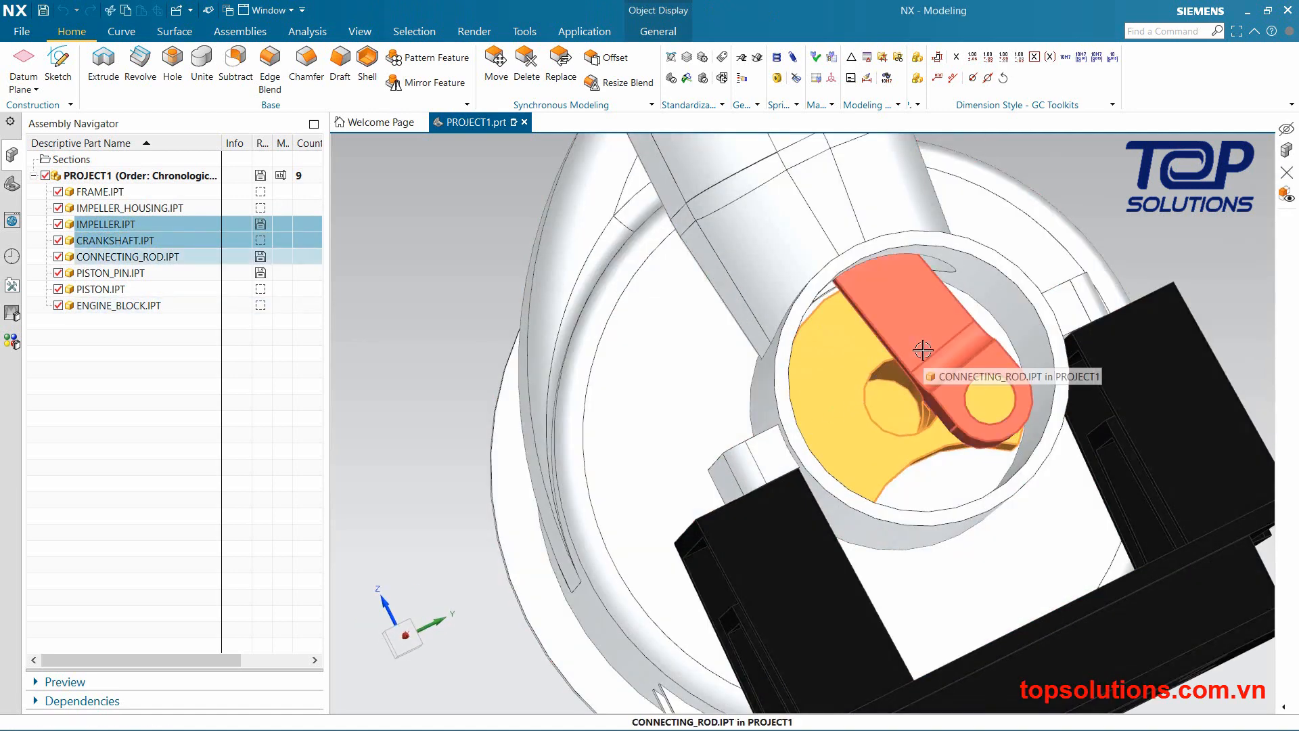
click(923, 349)
middle_drag(814, 386, 755, 345)
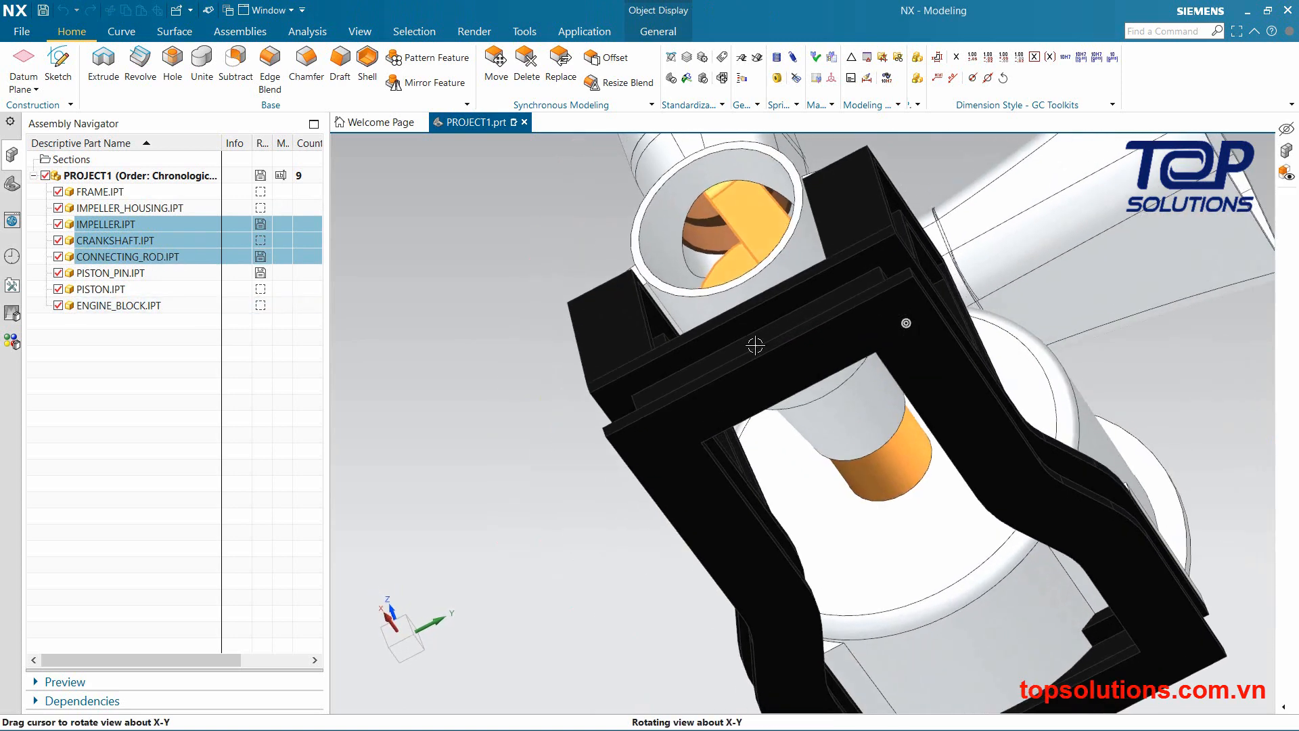
click(714, 235)
middle_drag(714, 235, 560, 327)
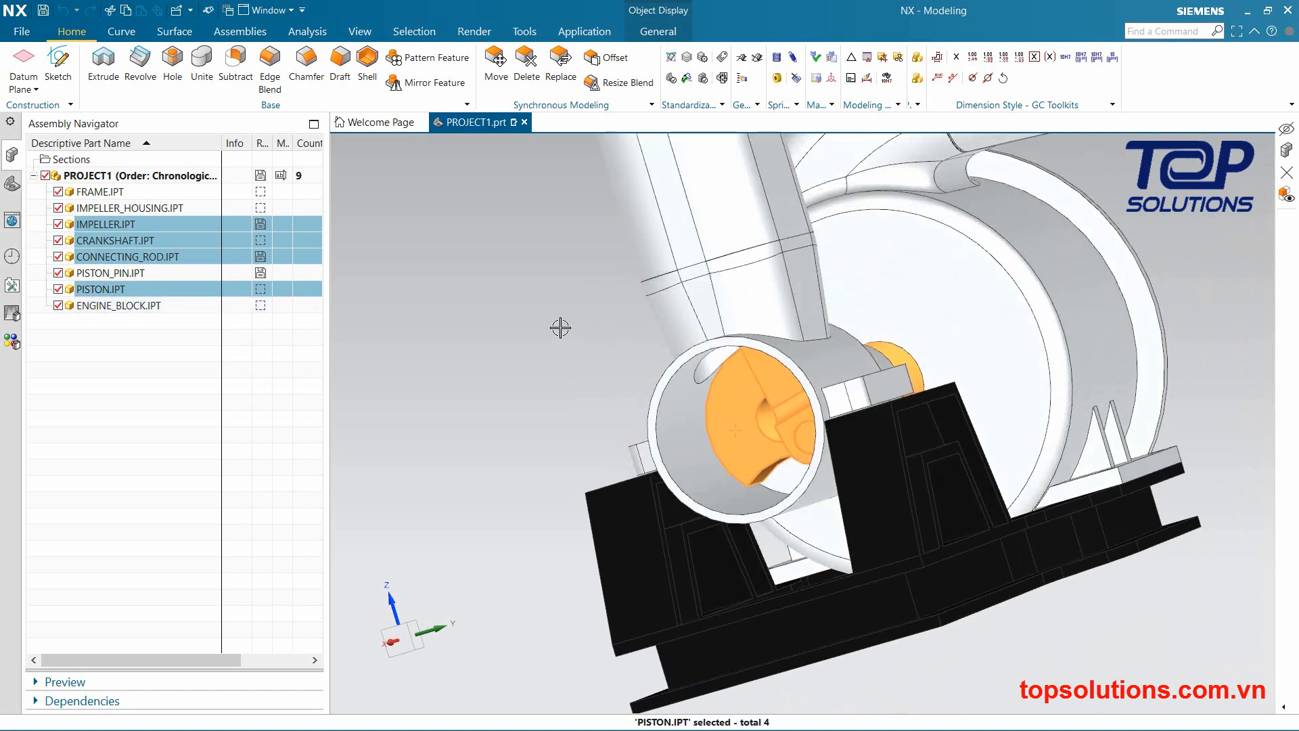
key(Escape)
Hide the engine block to expose the piston, connecting rod and crankshaft, and inspect how they connect
click(755, 295)
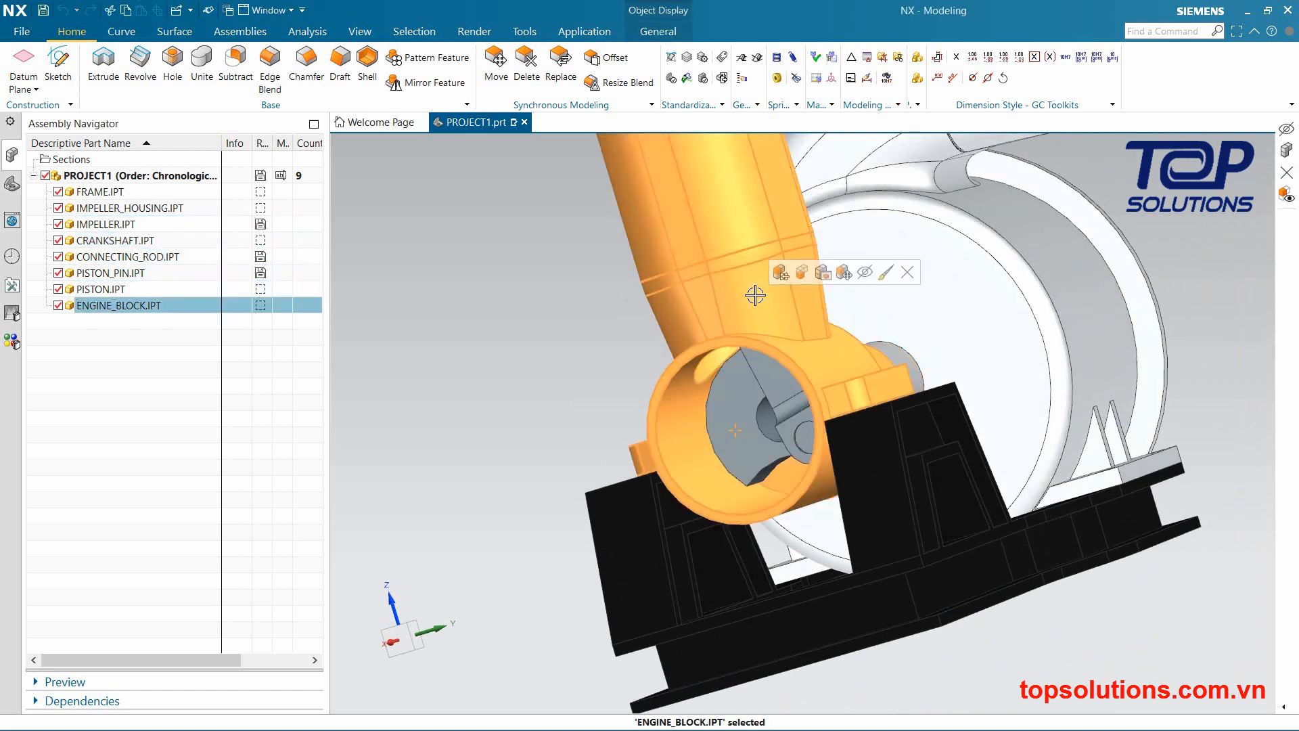
key(ctrl+b)
click(778, 301)
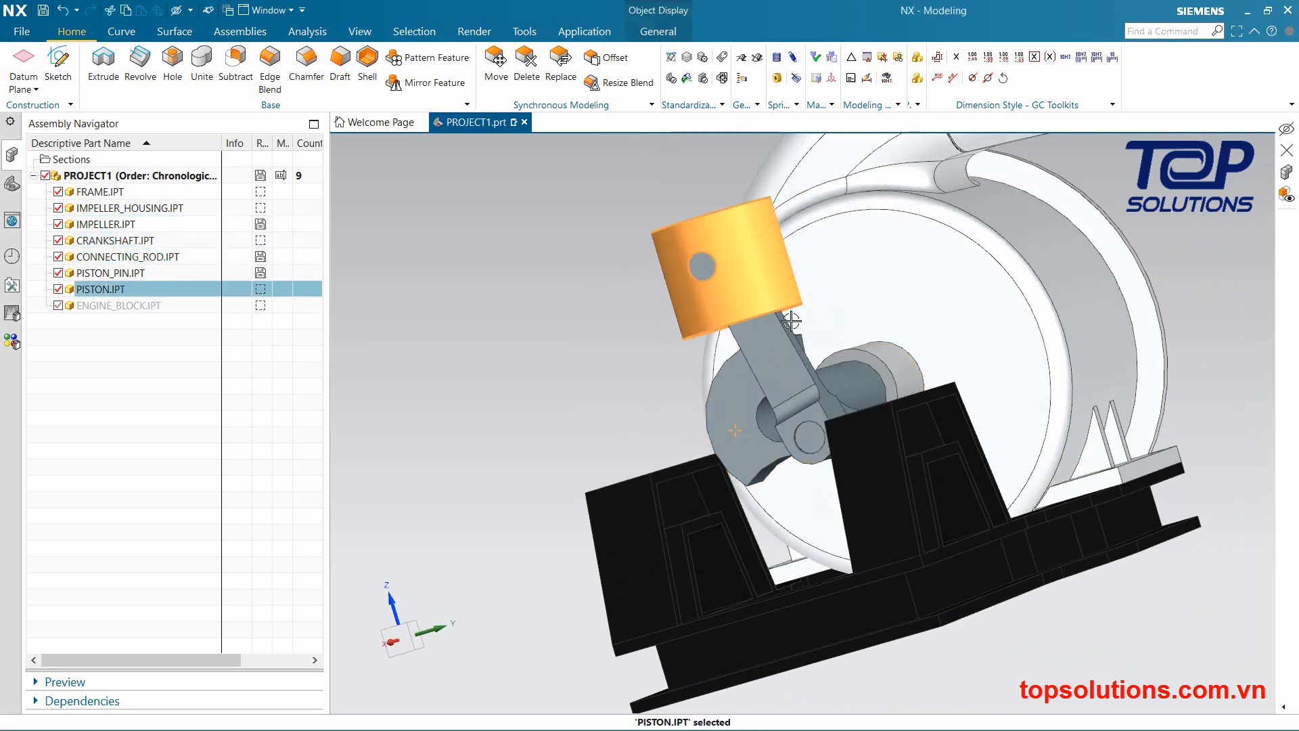
middle_drag(791, 322, 656, 395)
key(Escape)
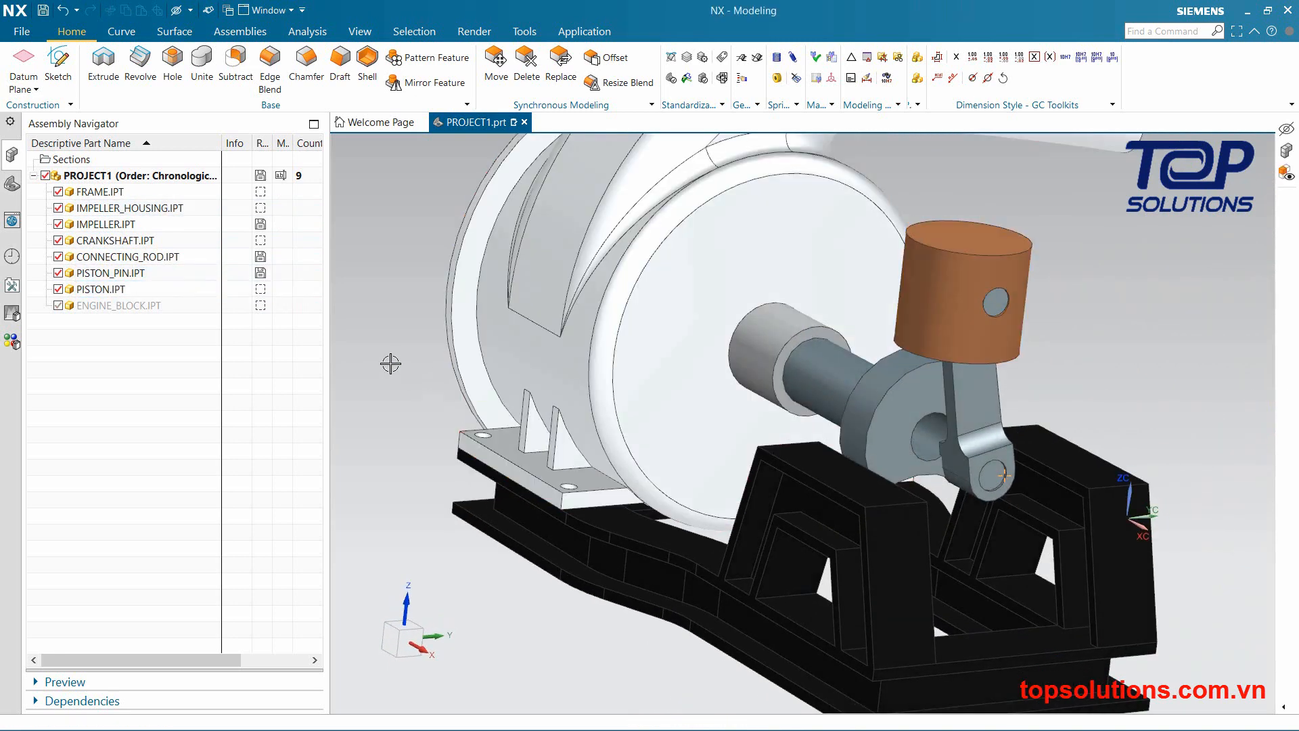
Undo hiding the engine block and view the whole assembly from the impeller side
key(ctrl+z)
middle_drag(394, 465, 794, 586)
middle_drag(841, 516, 945, 518)
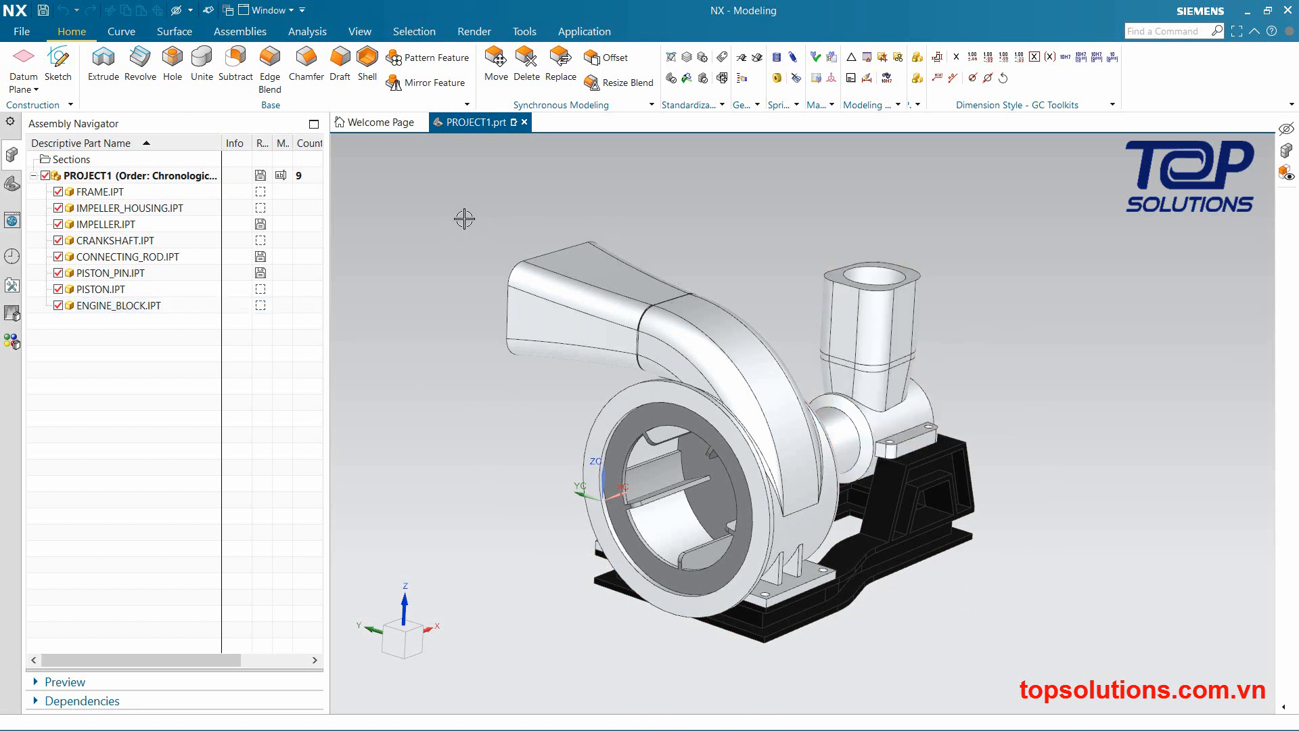
Switch to the Motion application and create simulation PROJECT1_motion2.sim from the Simcenter 3D Motion template, leaving Component-based Simulation off in its environment
click(564, 38)
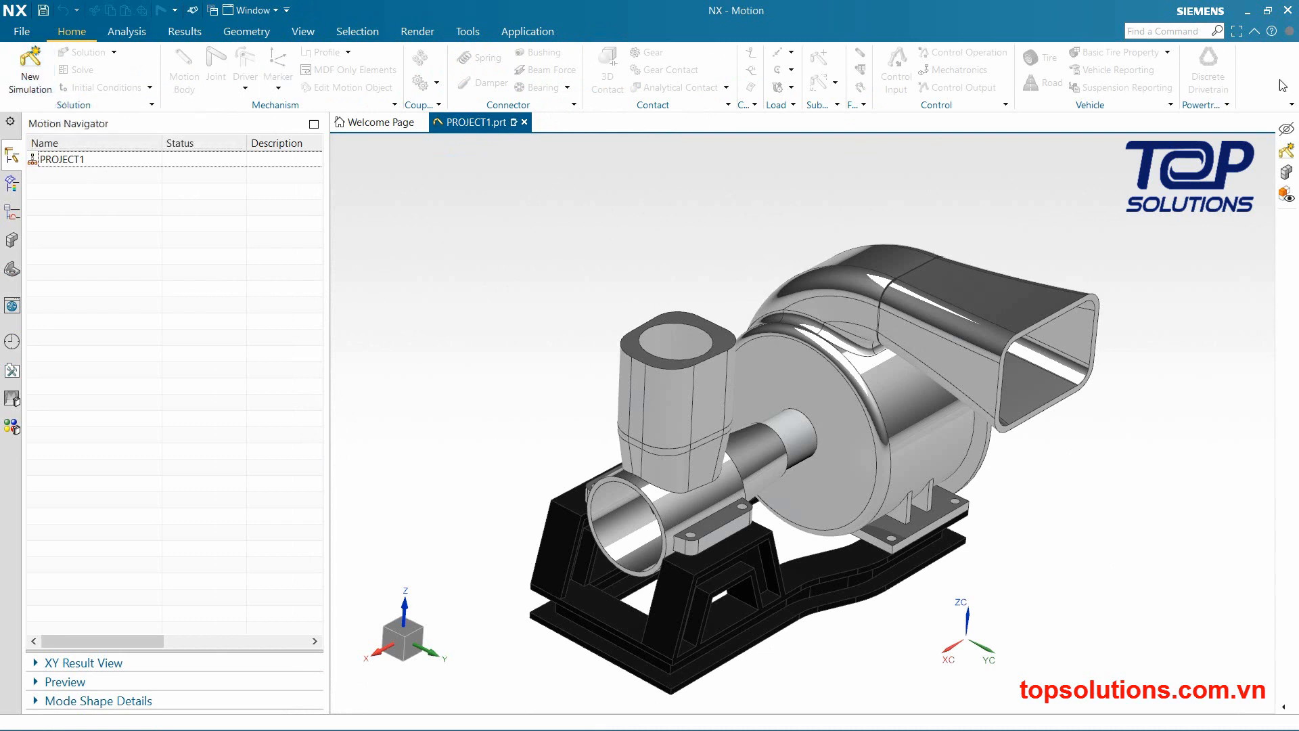
click(20, 80)
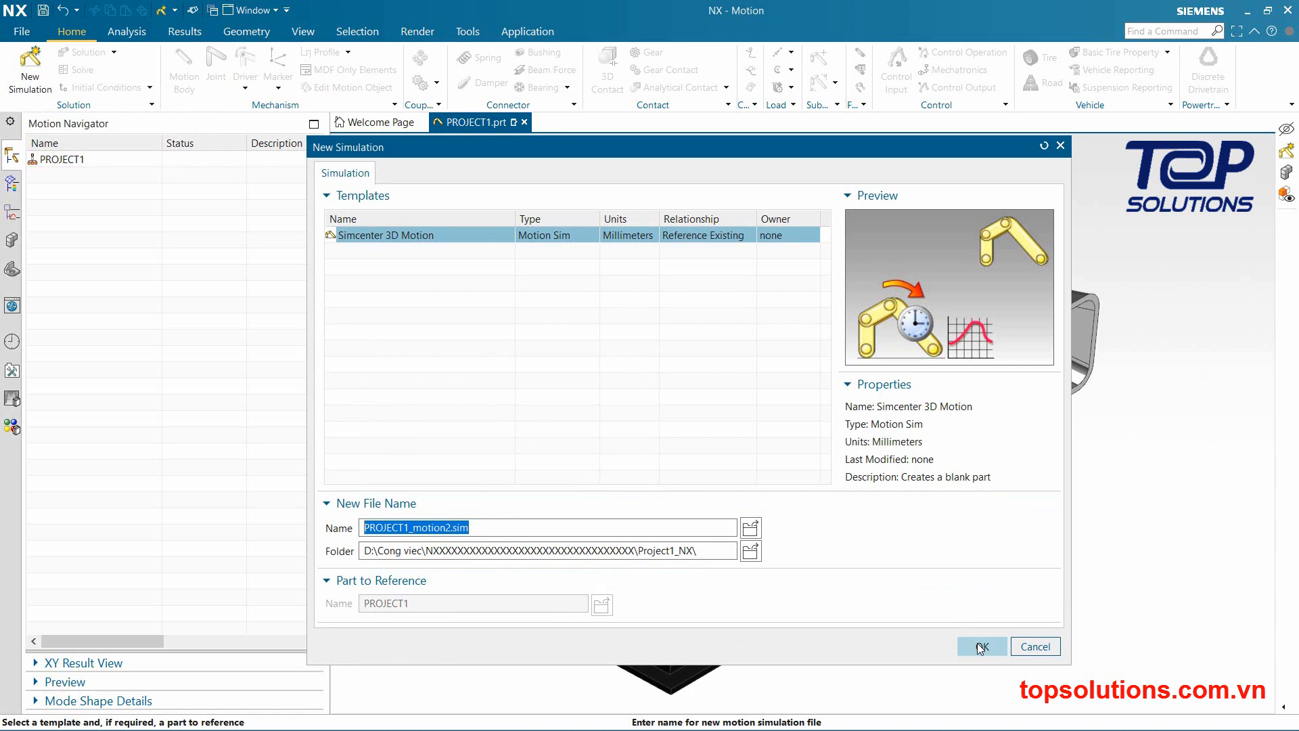
click(980, 648)
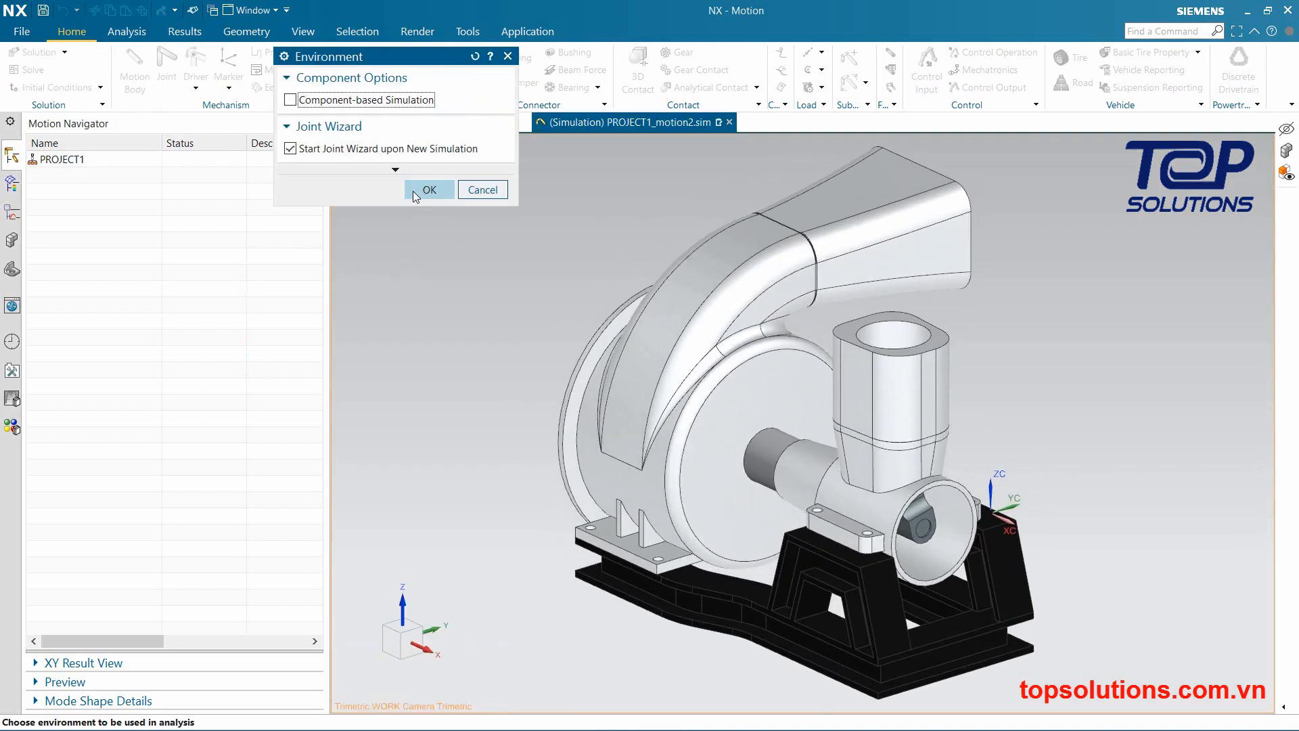
click(420, 191)
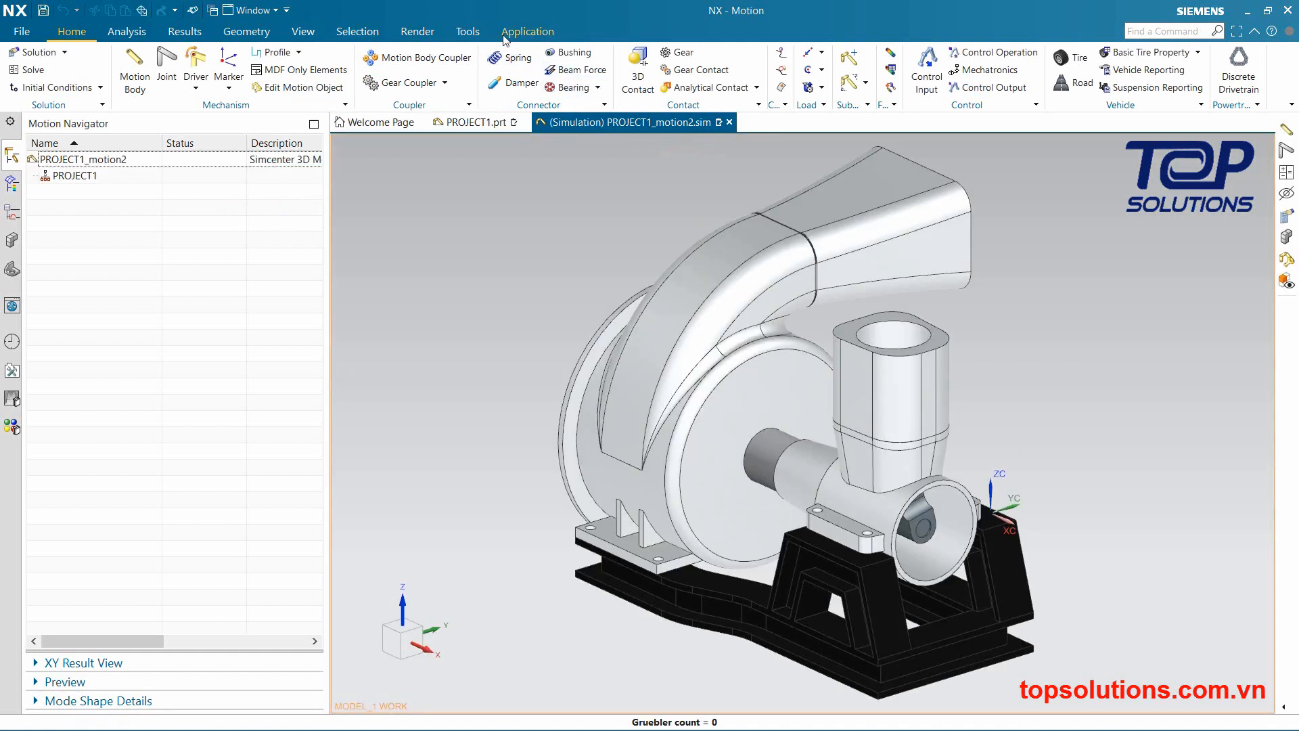
click(518, 32)
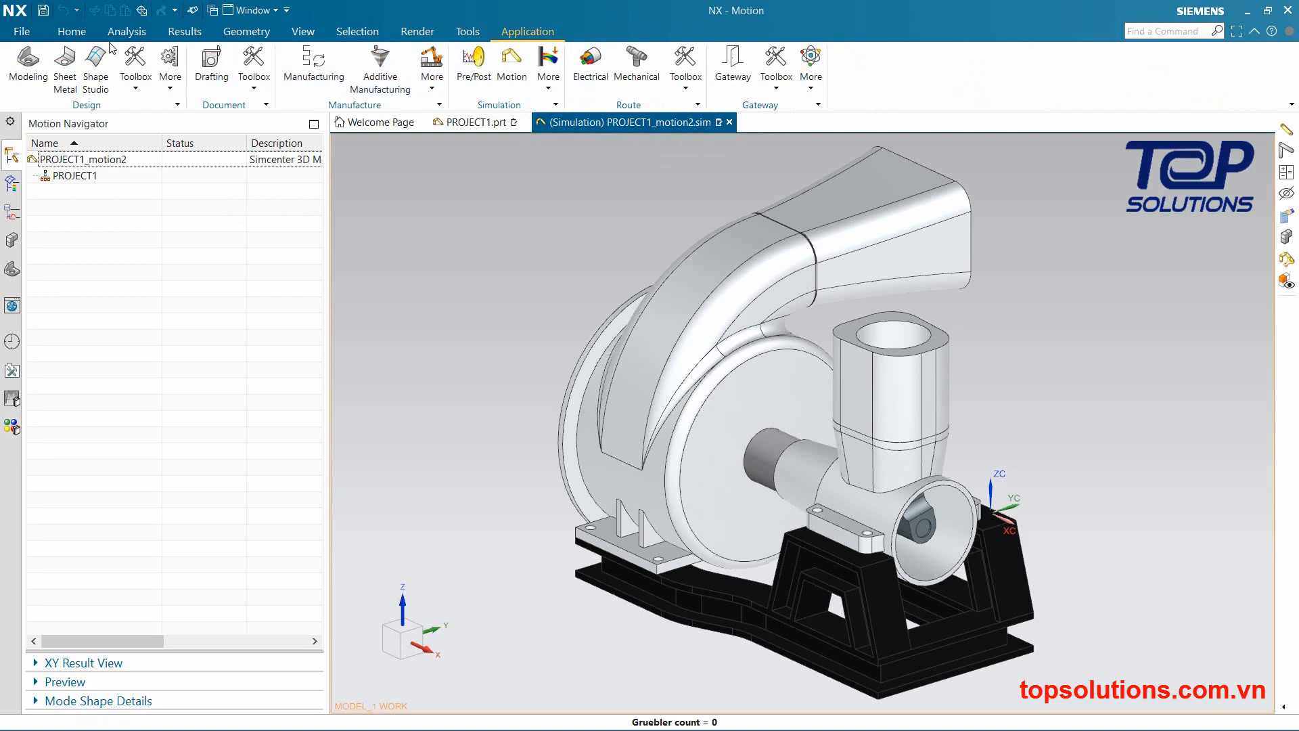
click(59, 37)
middle_drag(546, 541, 867, 546)
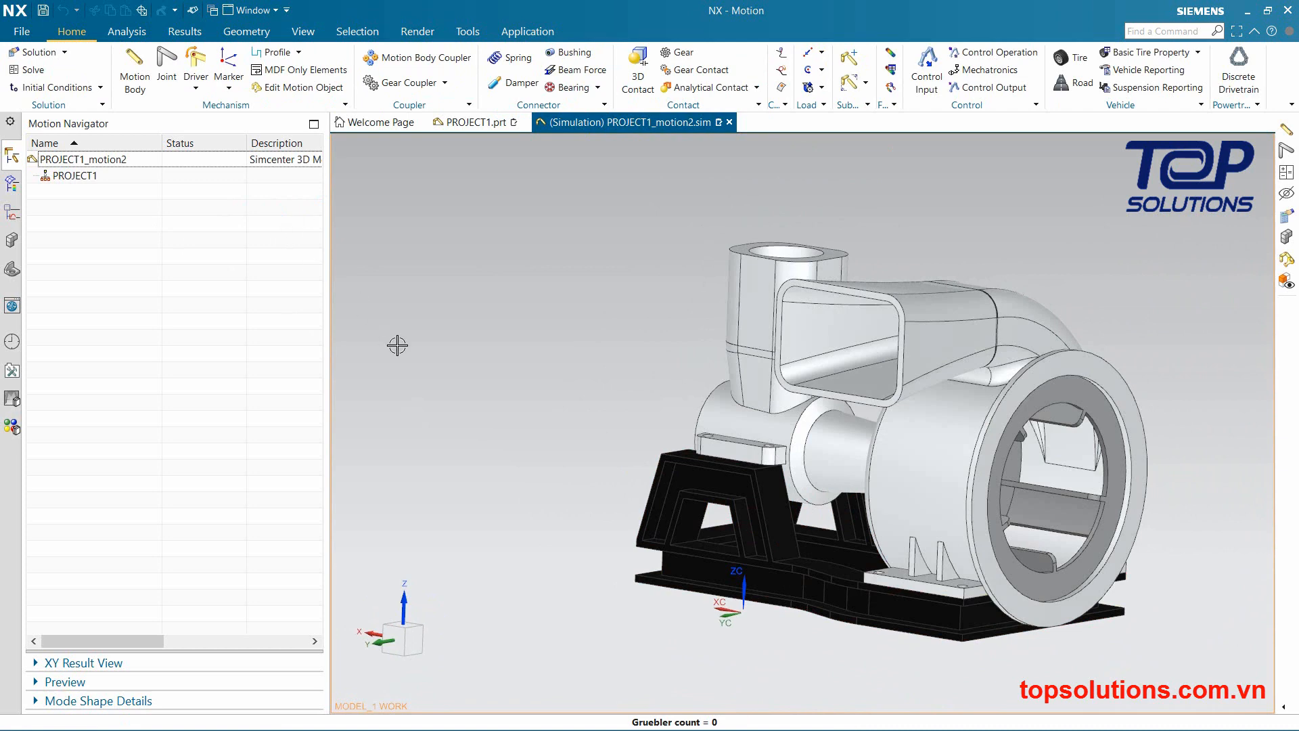
middle_drag(684, 426, 481, 333)
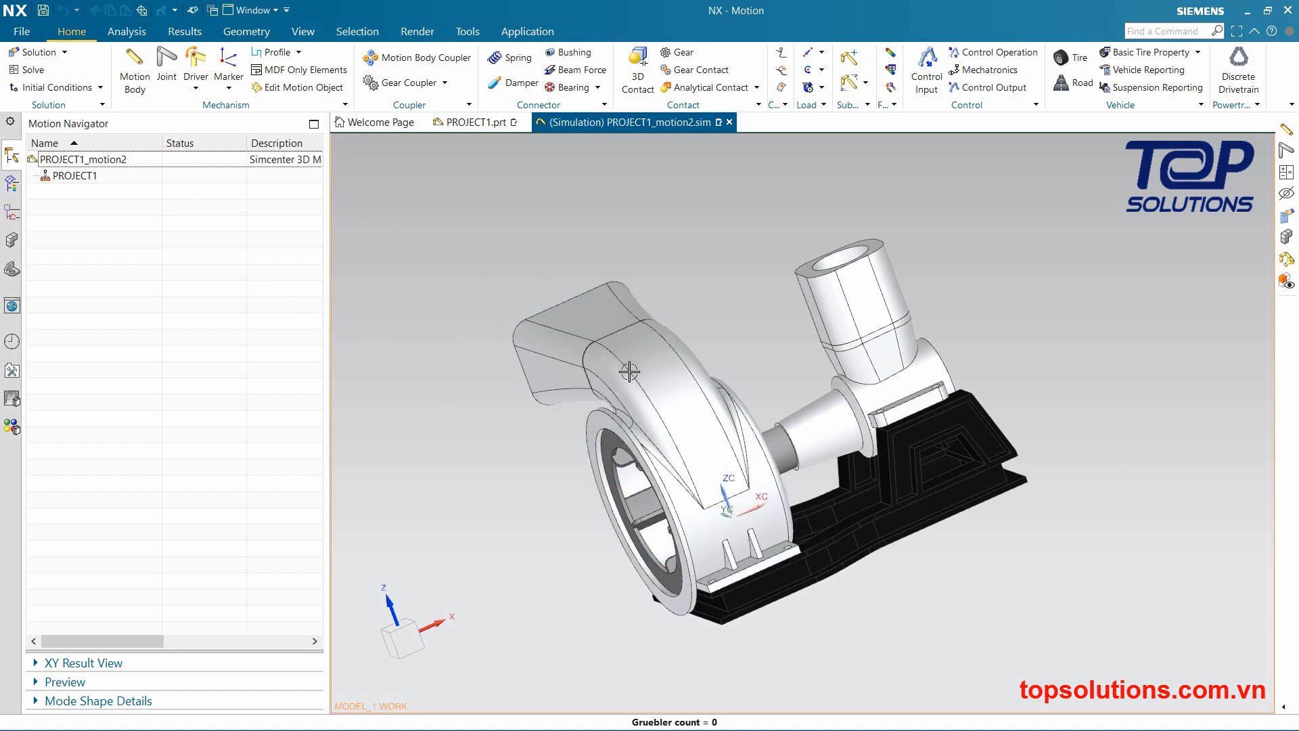
click(643, 388)
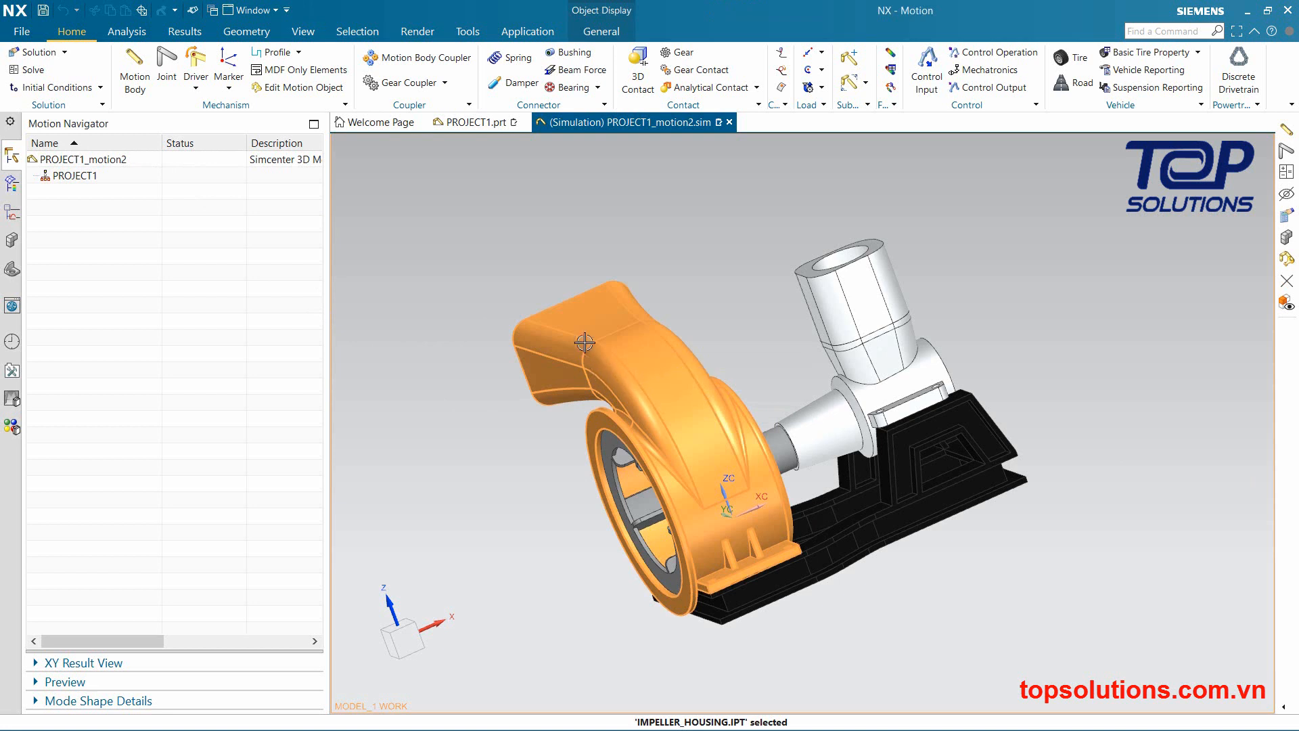
key(Escape)
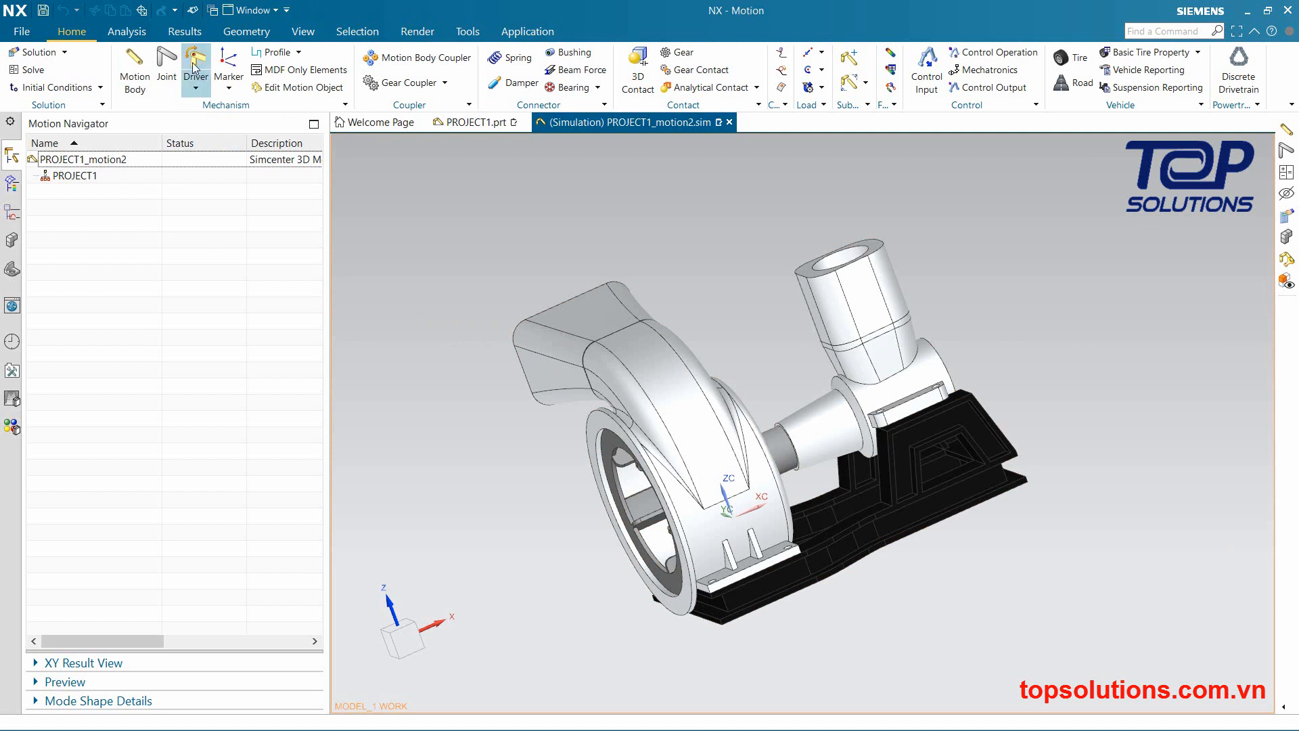
click(509, 33)
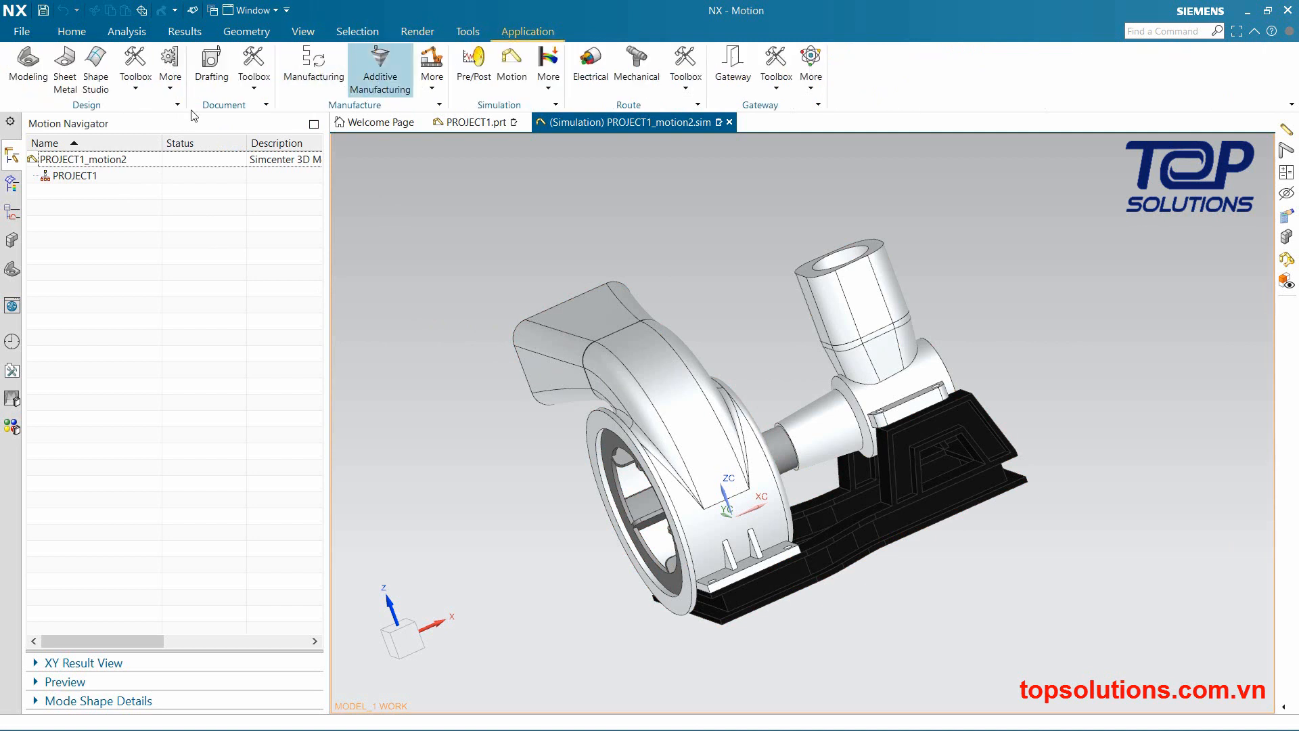
click(65, 34)
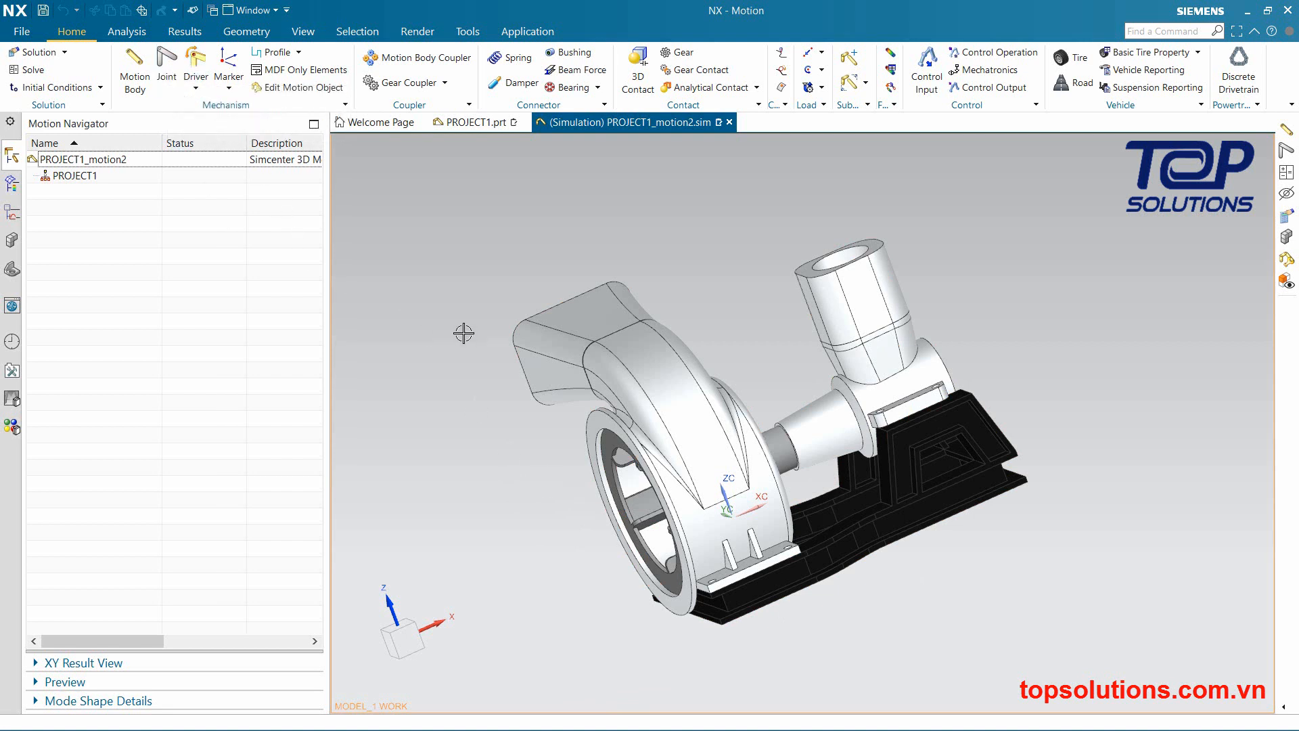
middle_drag(464, 334, 476, 327)
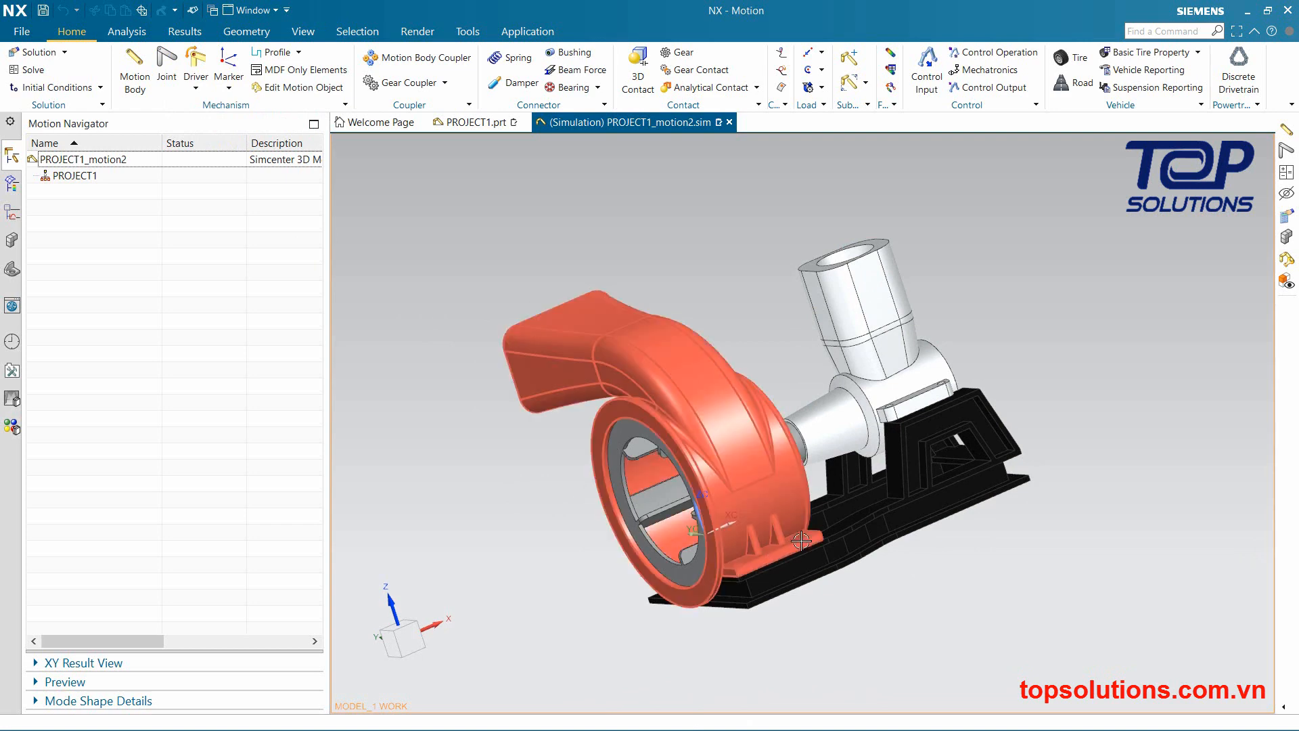
middle_drag(851, 280, 857, 383)
middle_drag(829, 524, 814, 632)
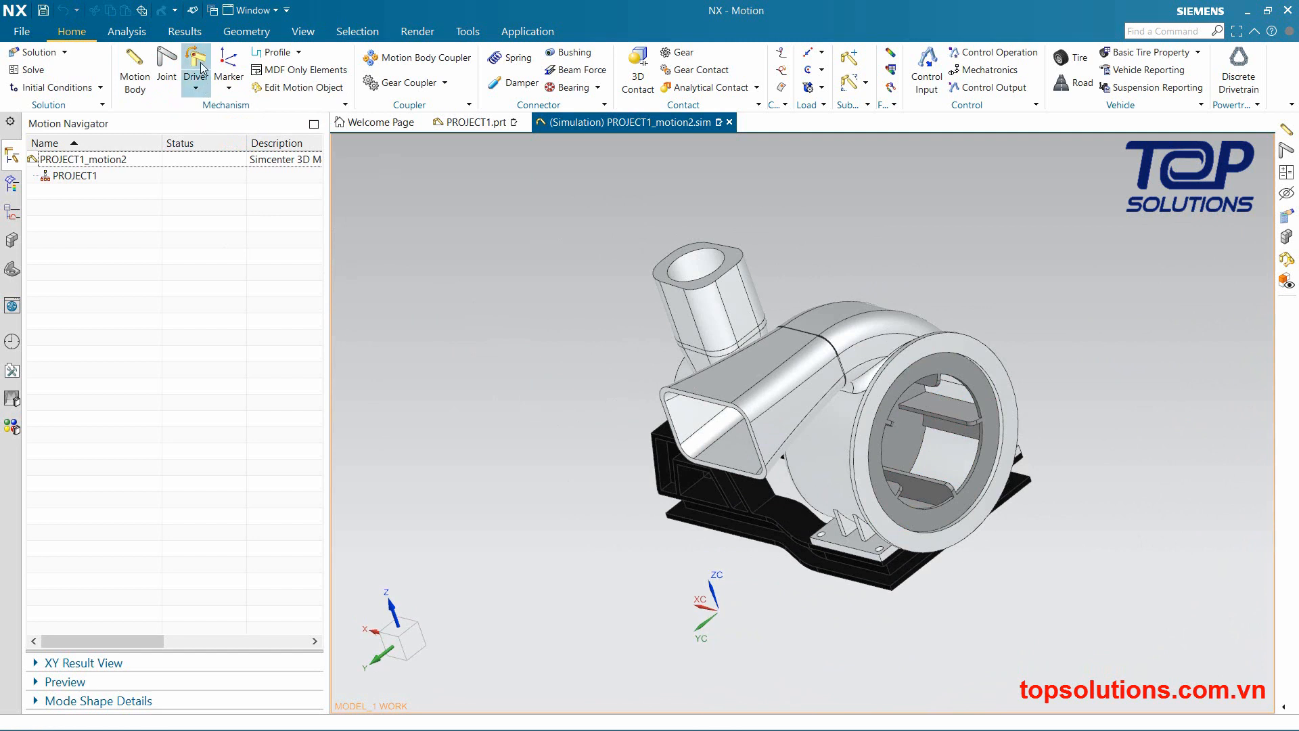
Review the motion commands available for building a mechanism, including the Driver, Marker, Profile, Gear Coupler and Constraint options
click(203, 81)
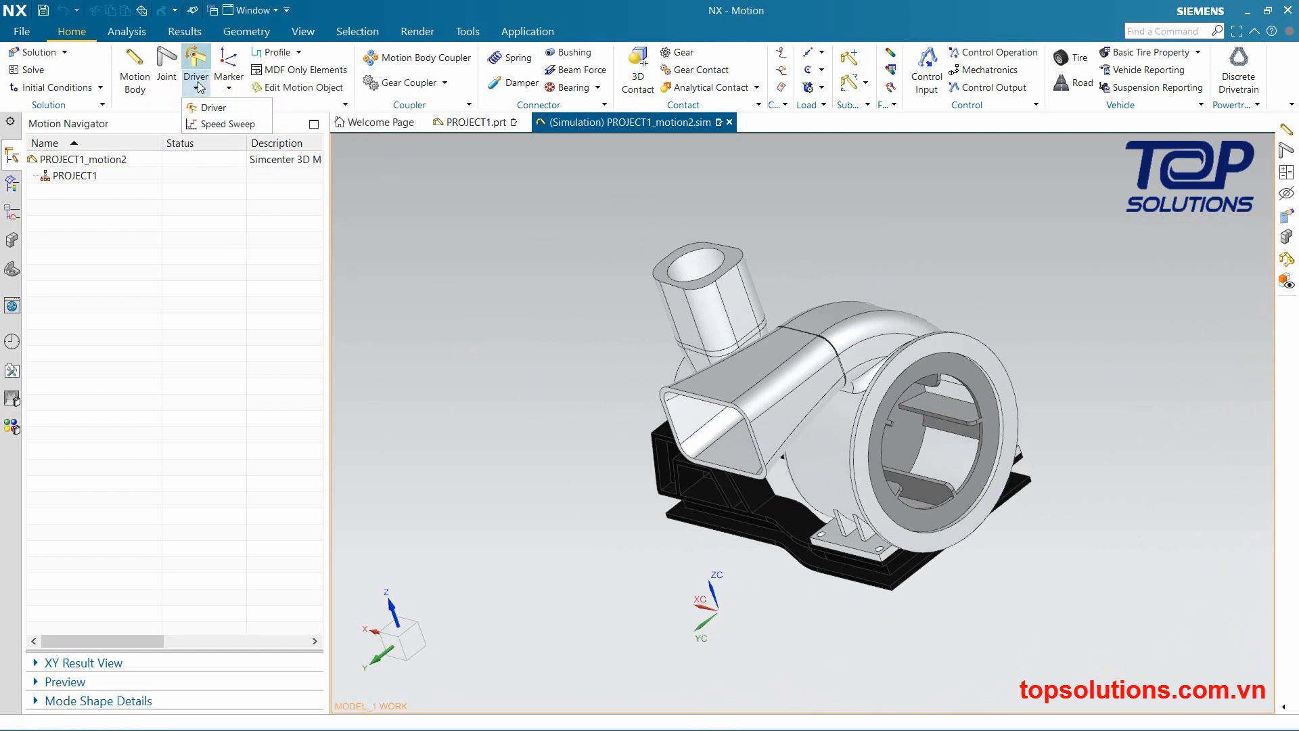
click(199, 86)
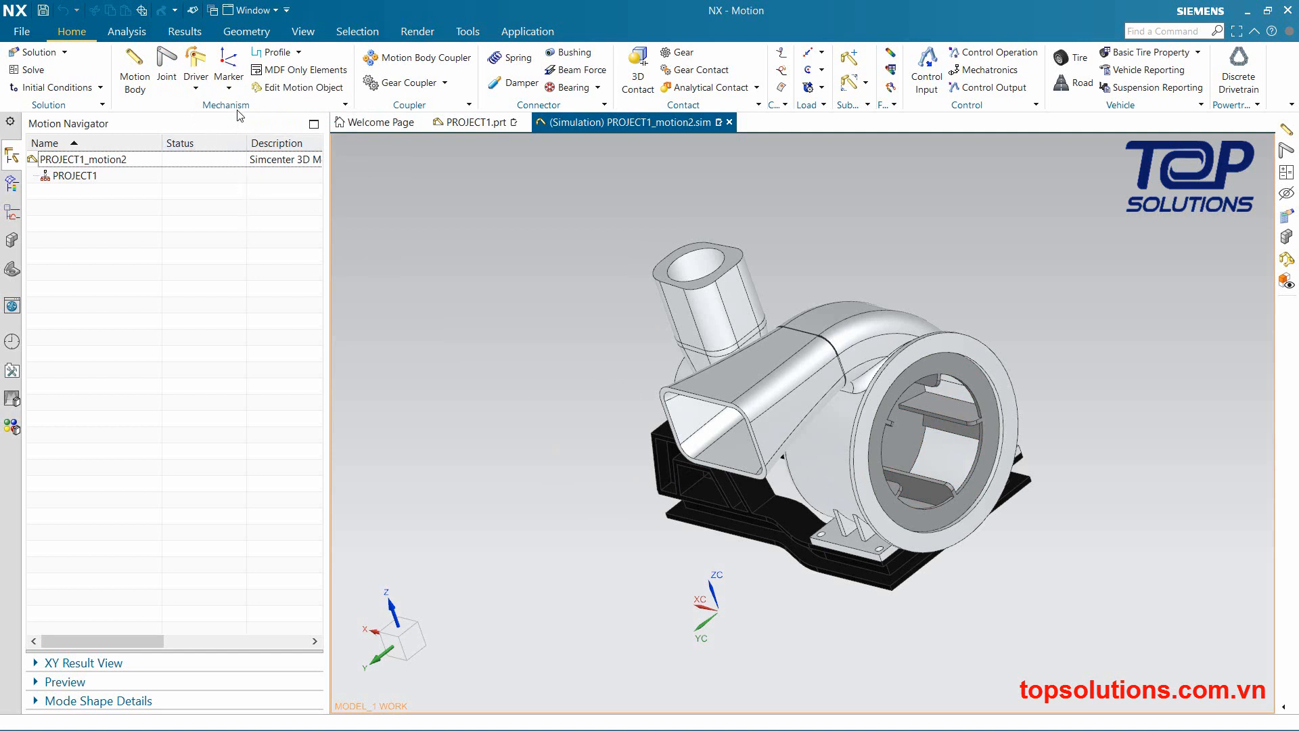
click(241, 86)
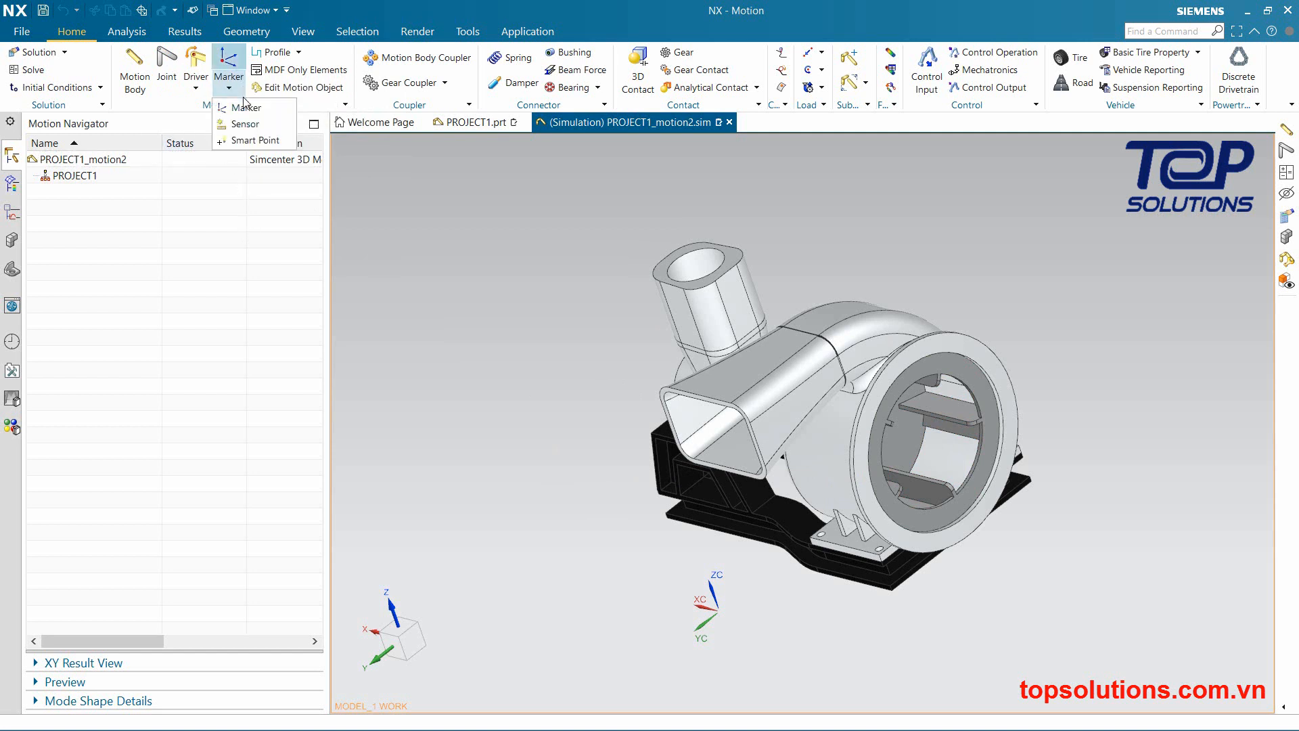
click(208, 234)
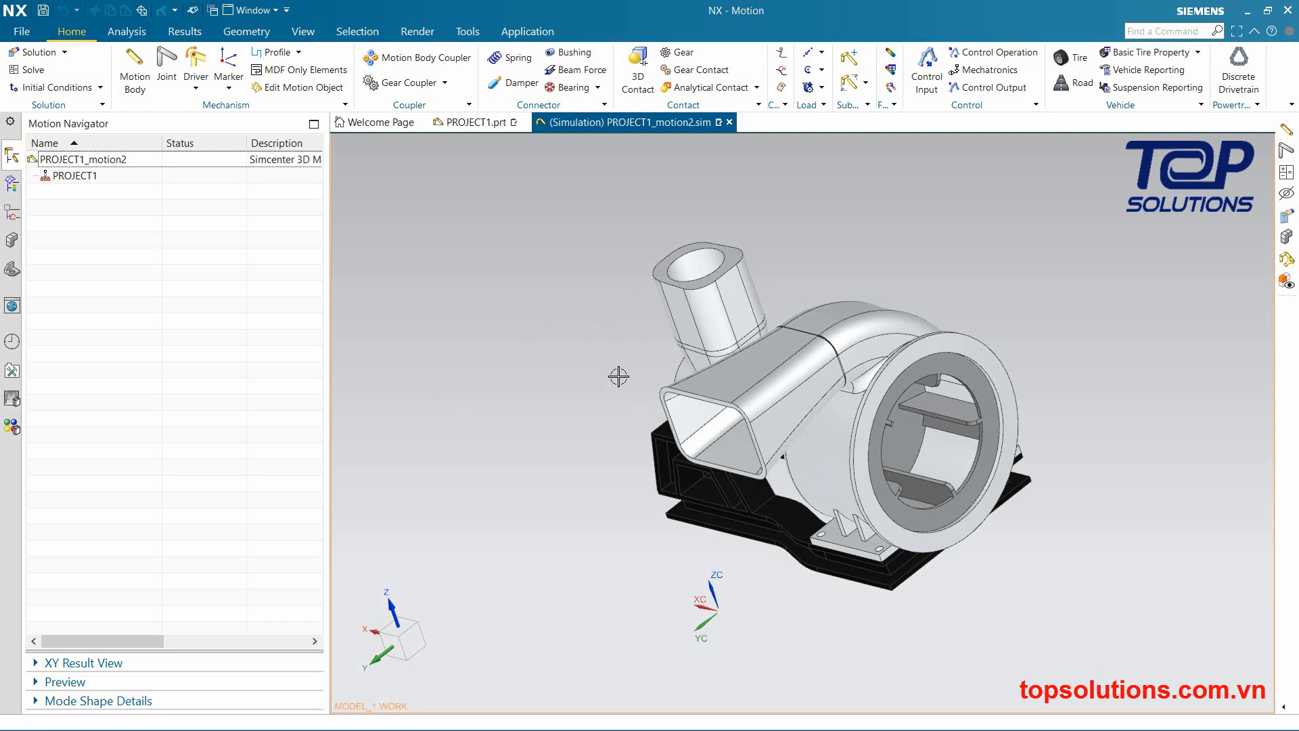
middle_drag(618, 376, 624, 432)
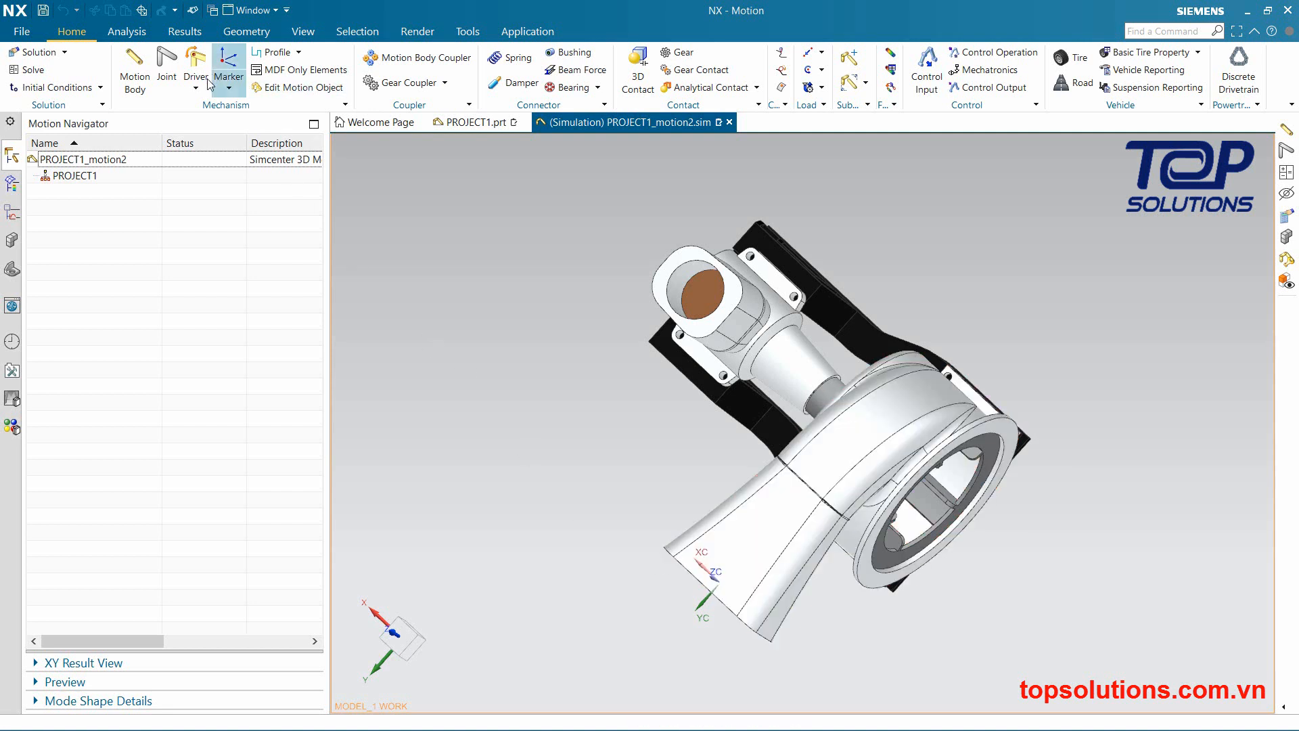
click(225, 88)
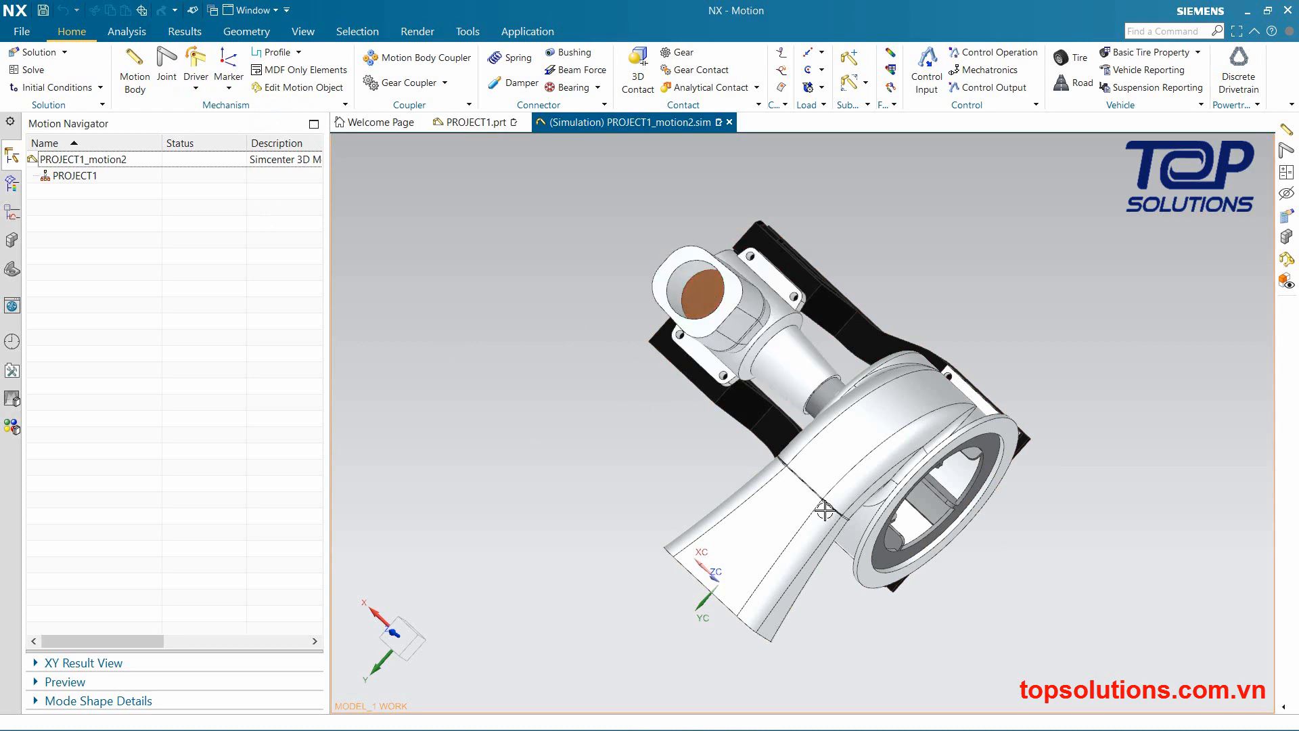
middle_drag(905, 540, 803, 417)
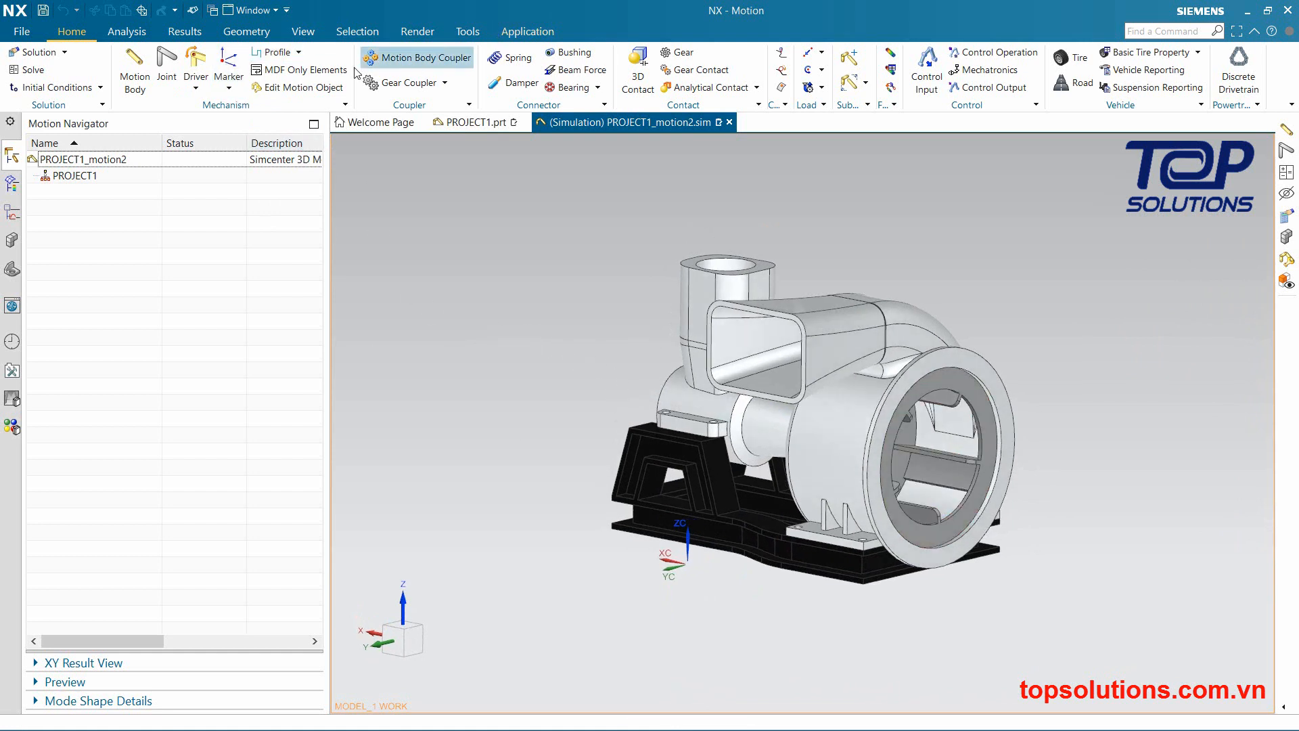
click(298, 53)
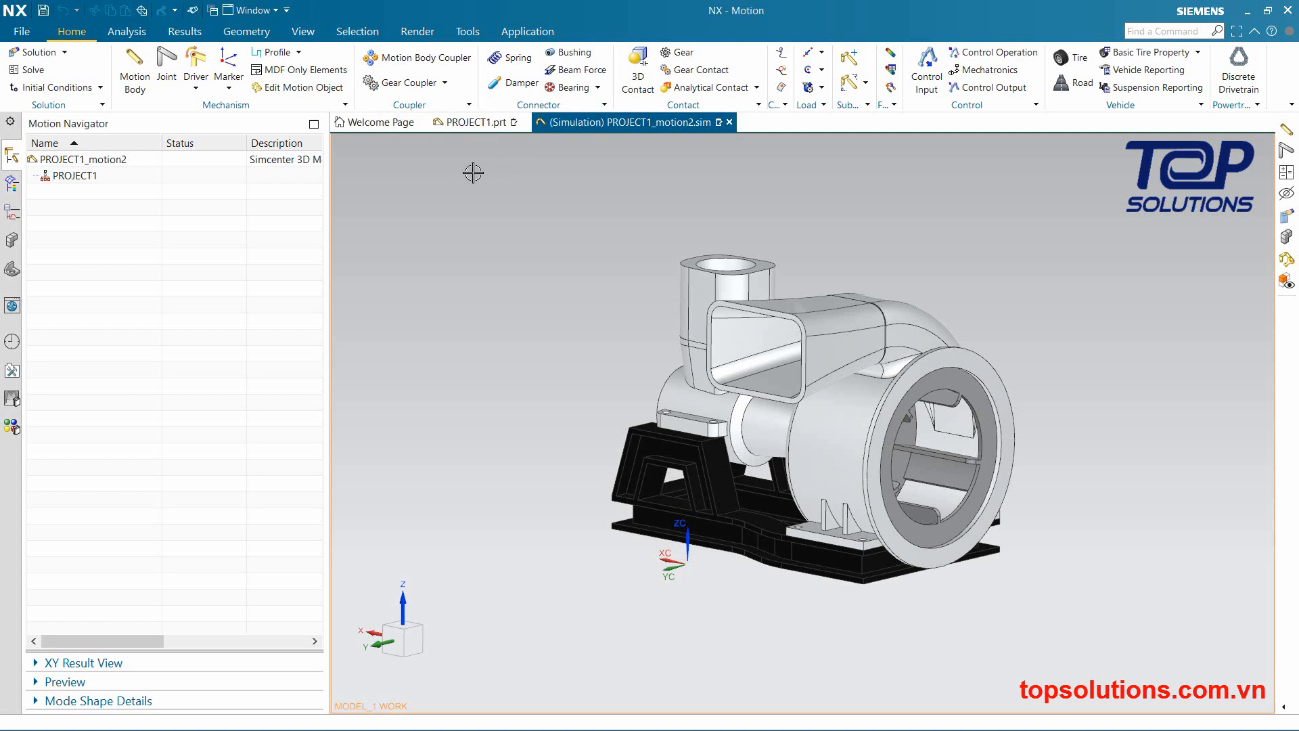
click(445, 83)
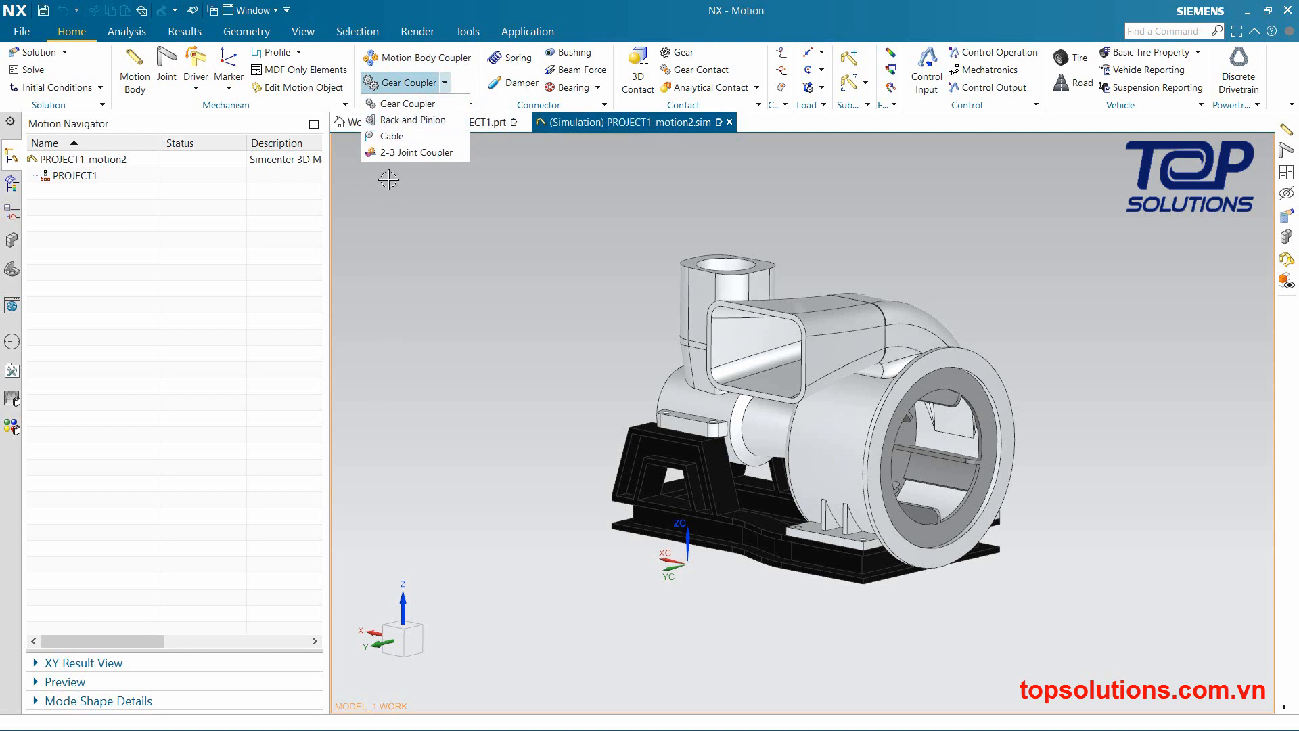
click(487, 107)
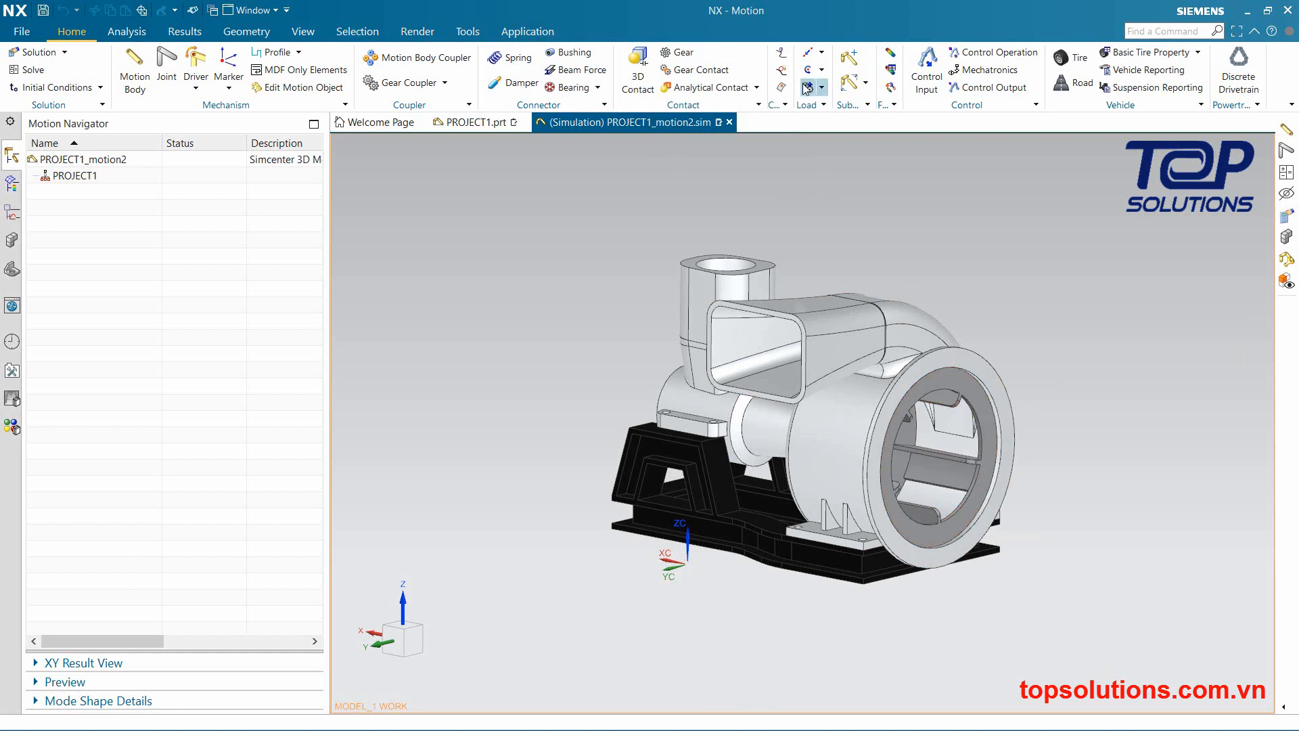
click(786, 105)
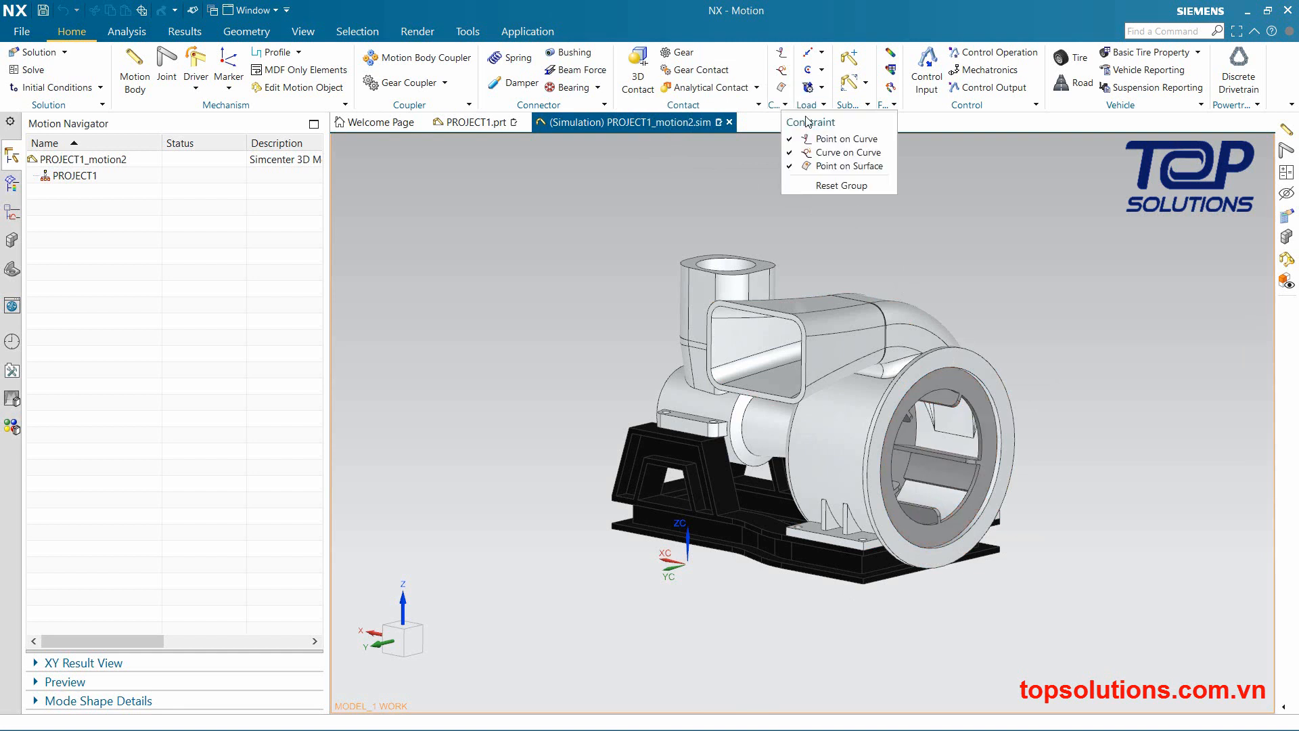
click(942, 134)
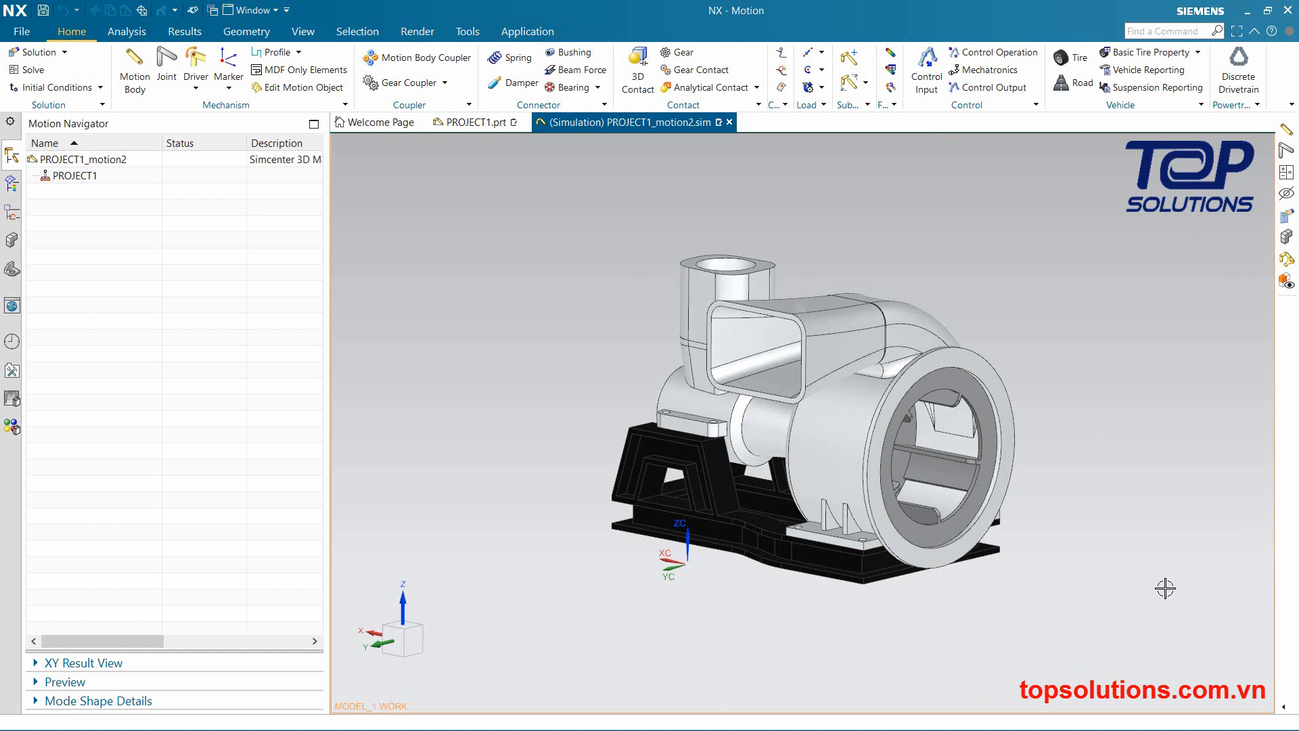
click(867, 105)
click(844, 130)
Highlight the impeller, crankshaft and connecting rod in the assembly to examine the moving parts, and clear the selection
middle_drag(1024, 516, 763, 480)
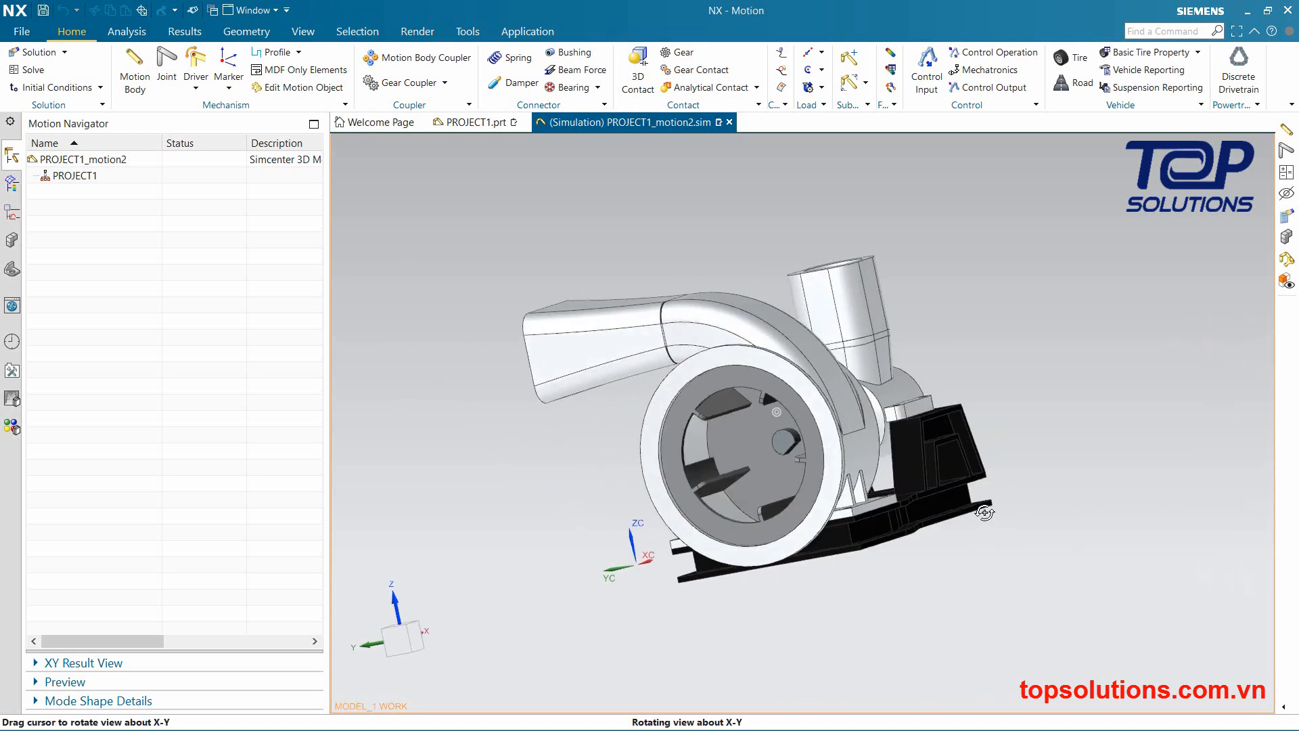
click(762, 479)
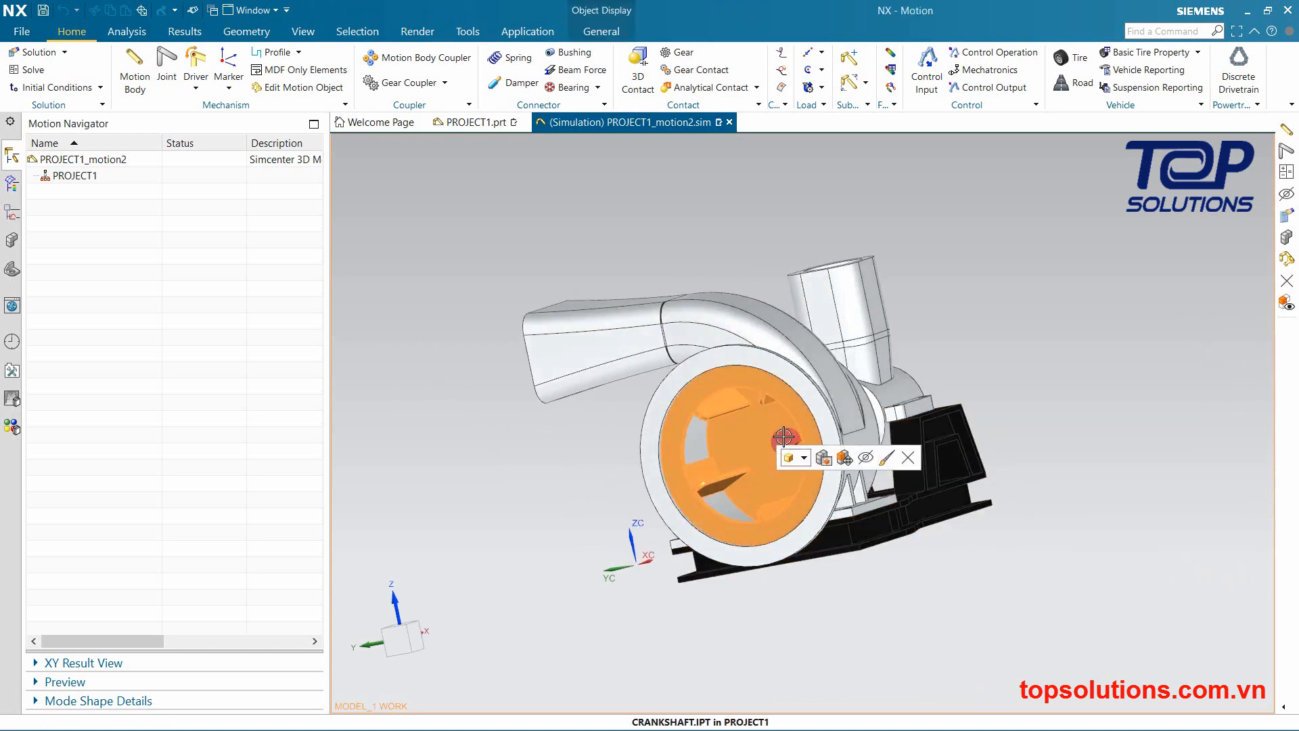
click(785, 444)
middle_drag(1021, 501, 734, 428)
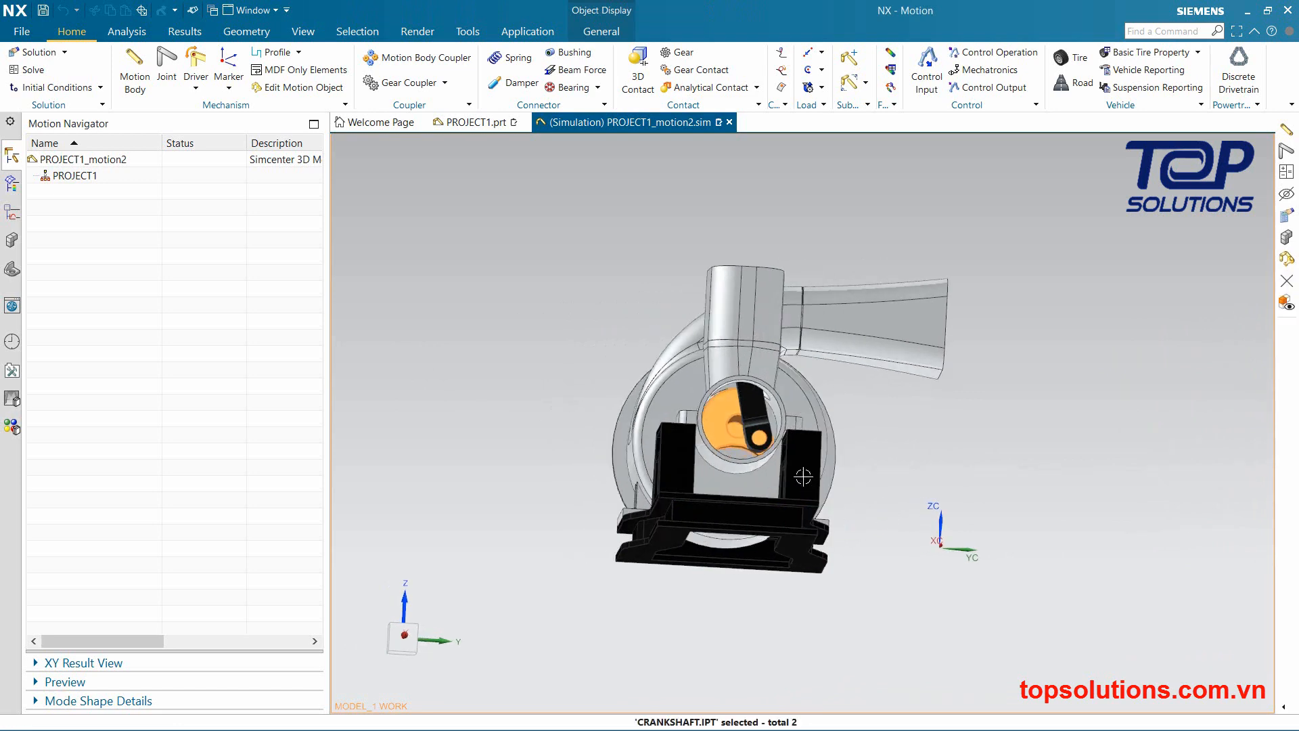
scroll(733, 428, up, 3)
scroll(742, 359, down, 4)
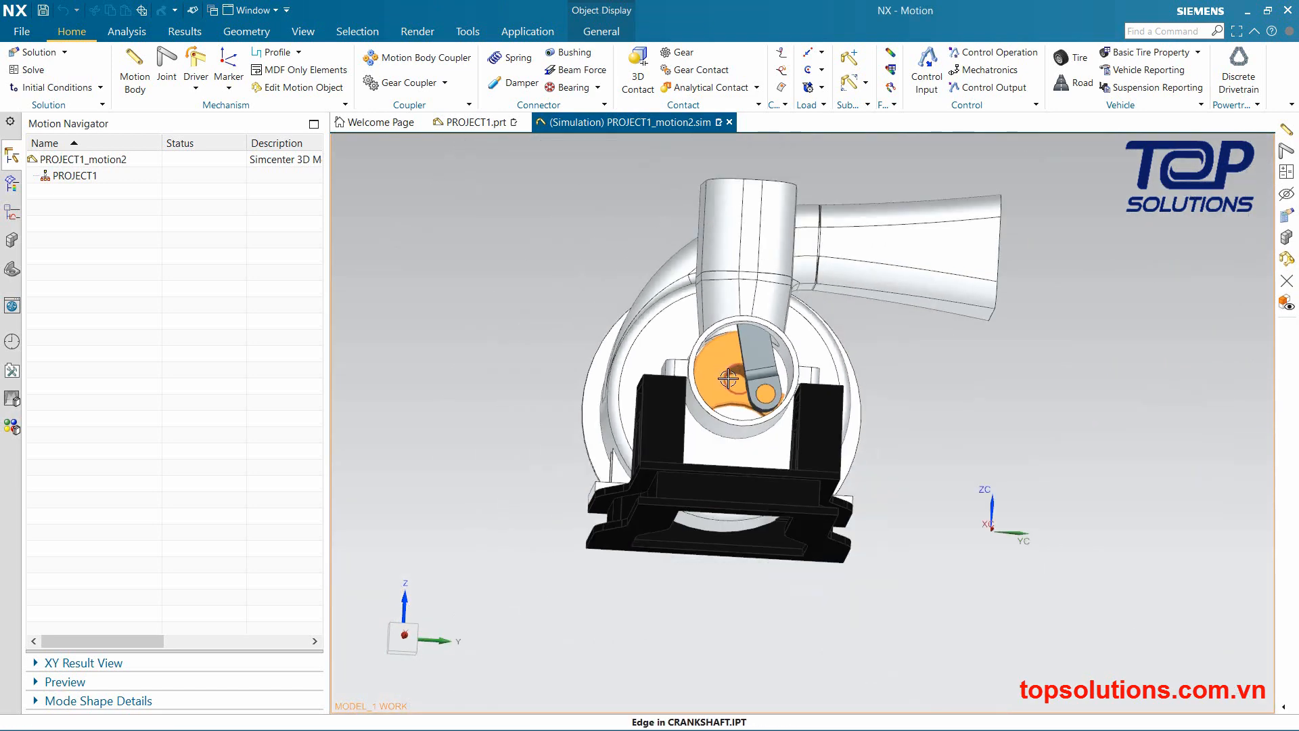
middle_drag(742, 366, 768, 406)
click(768, 406)
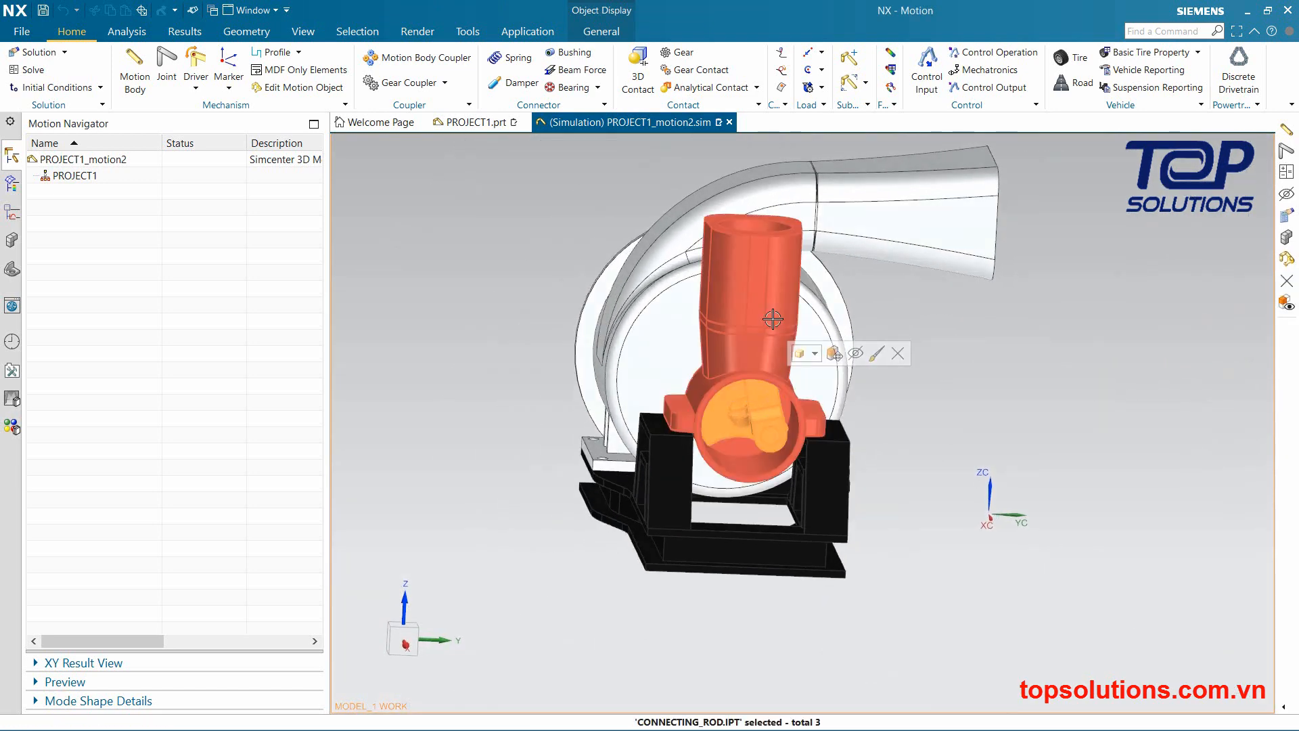
key(Escape)
Hide the engine block to examine the piston, connecting rod and crankshaft, and undo the hiding
right_click(732, 325)
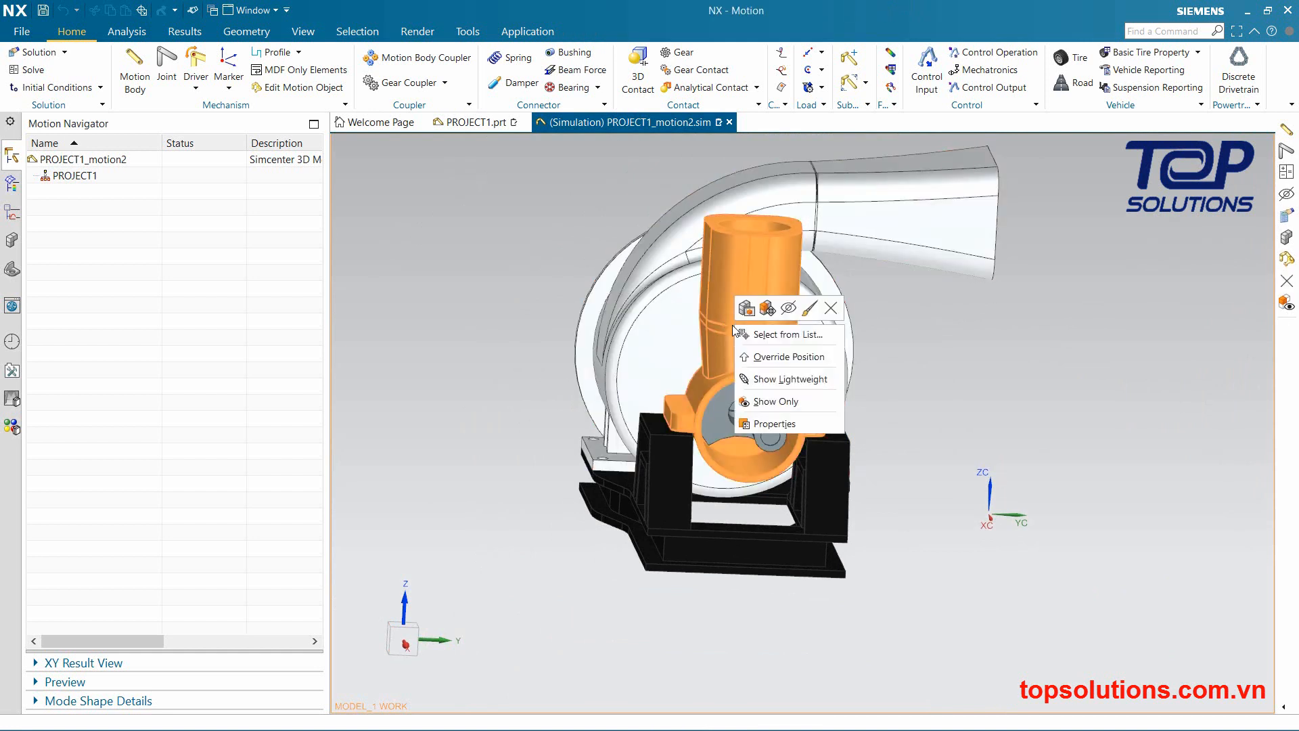
key(Escape)
click(708, 300)
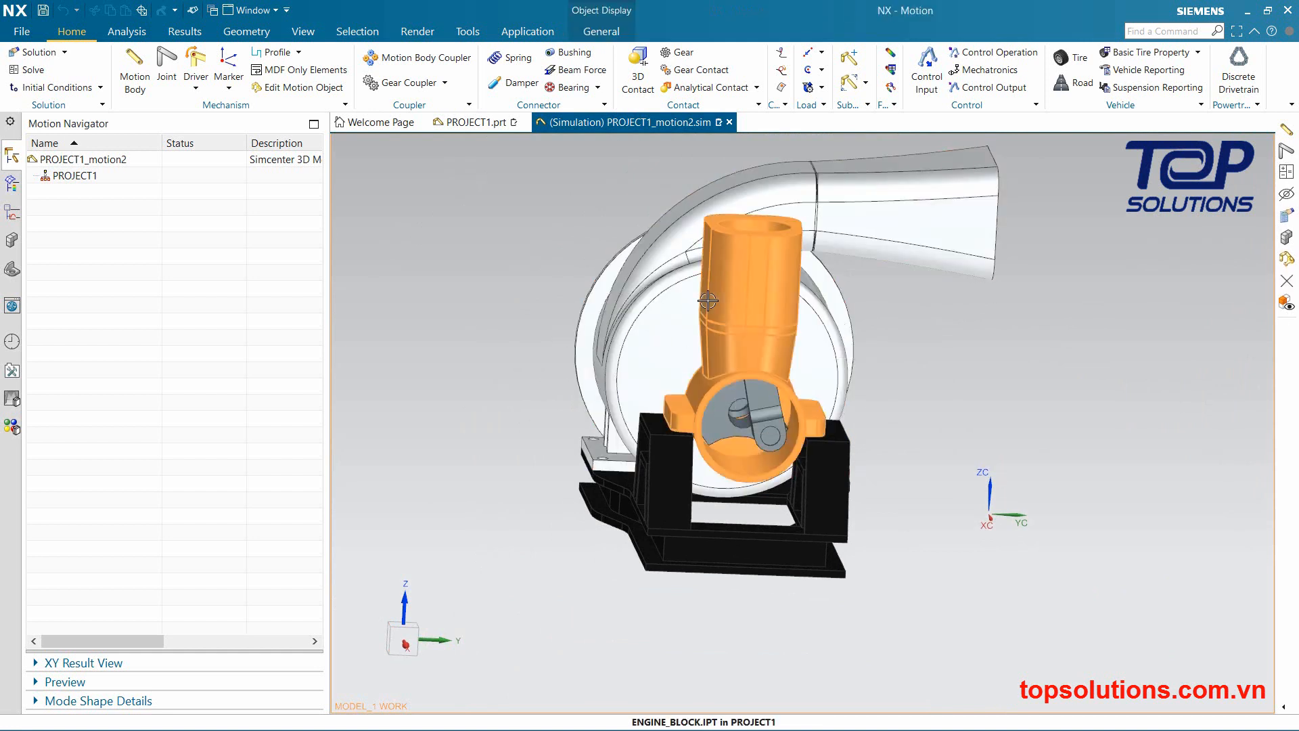
key(ctrl+b)
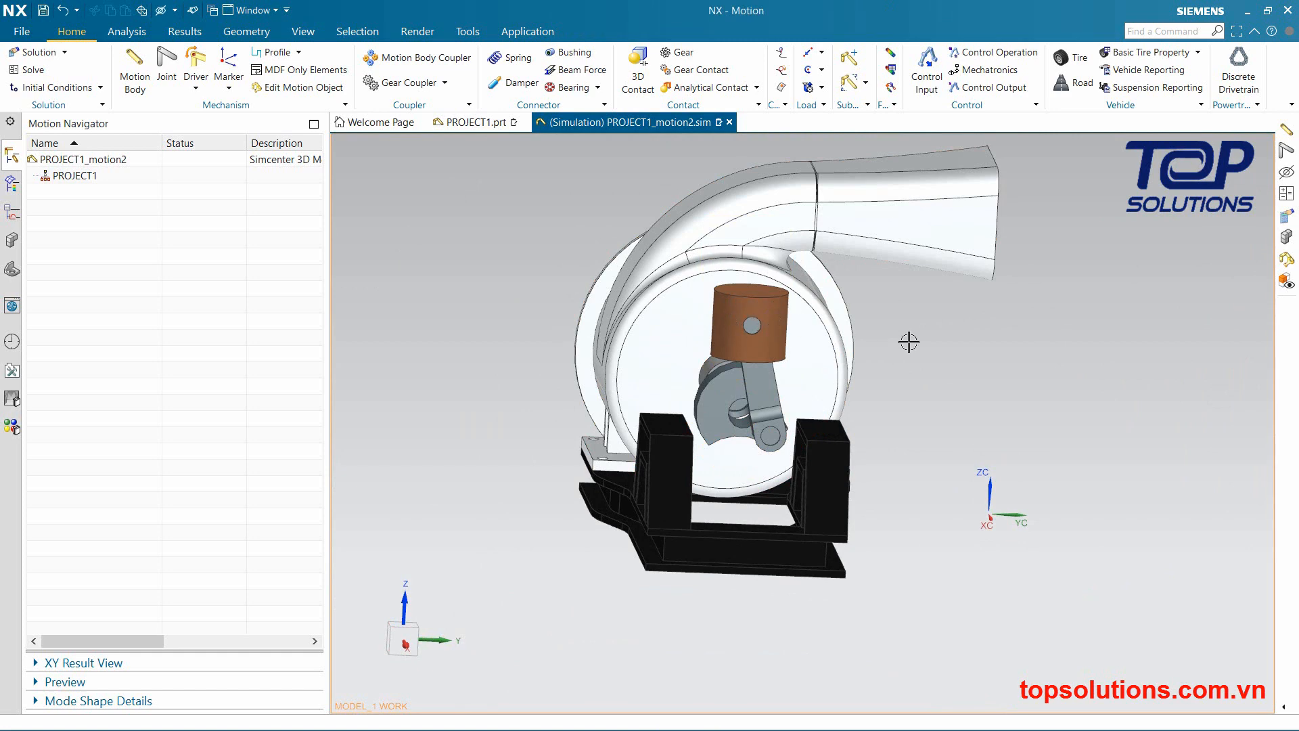
mouse_move(907, 394)
middle_down()
mouse_move(896, 410)
mouse_move(913, 406)
middle_up()
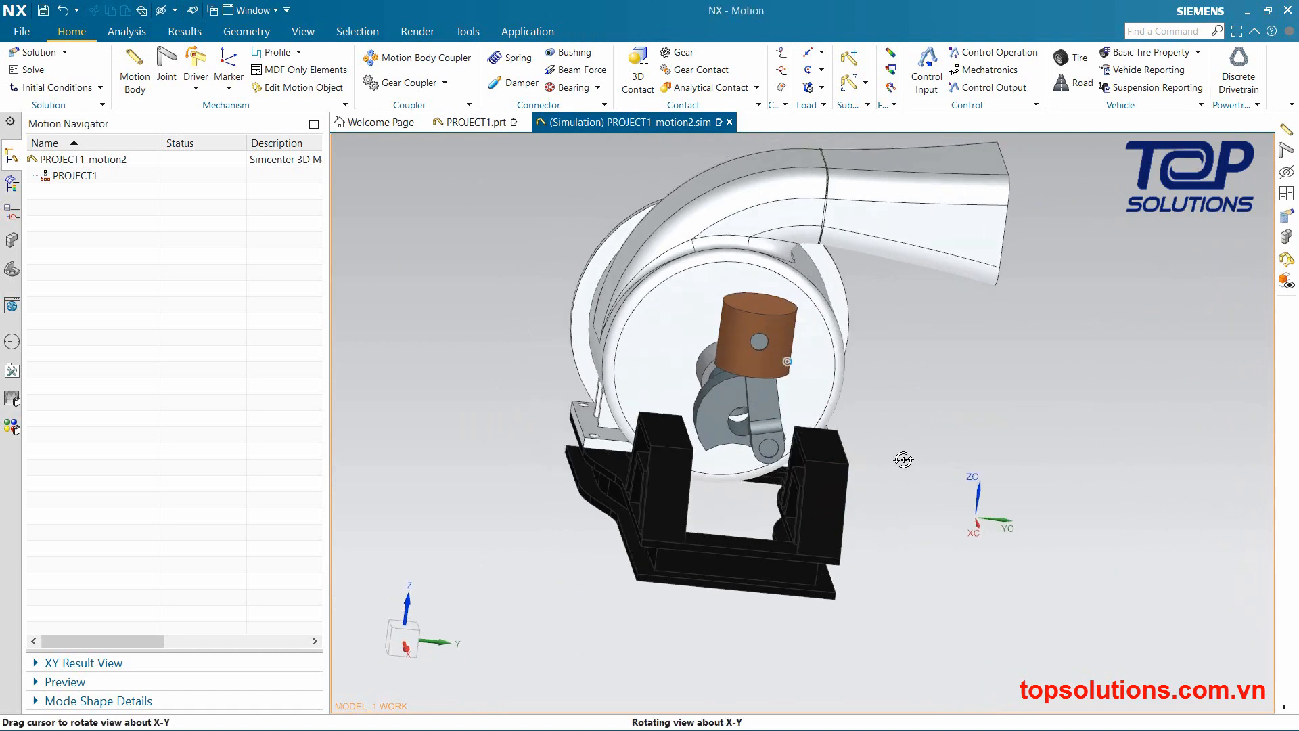
middle_drag(903, 459, 932, 427)
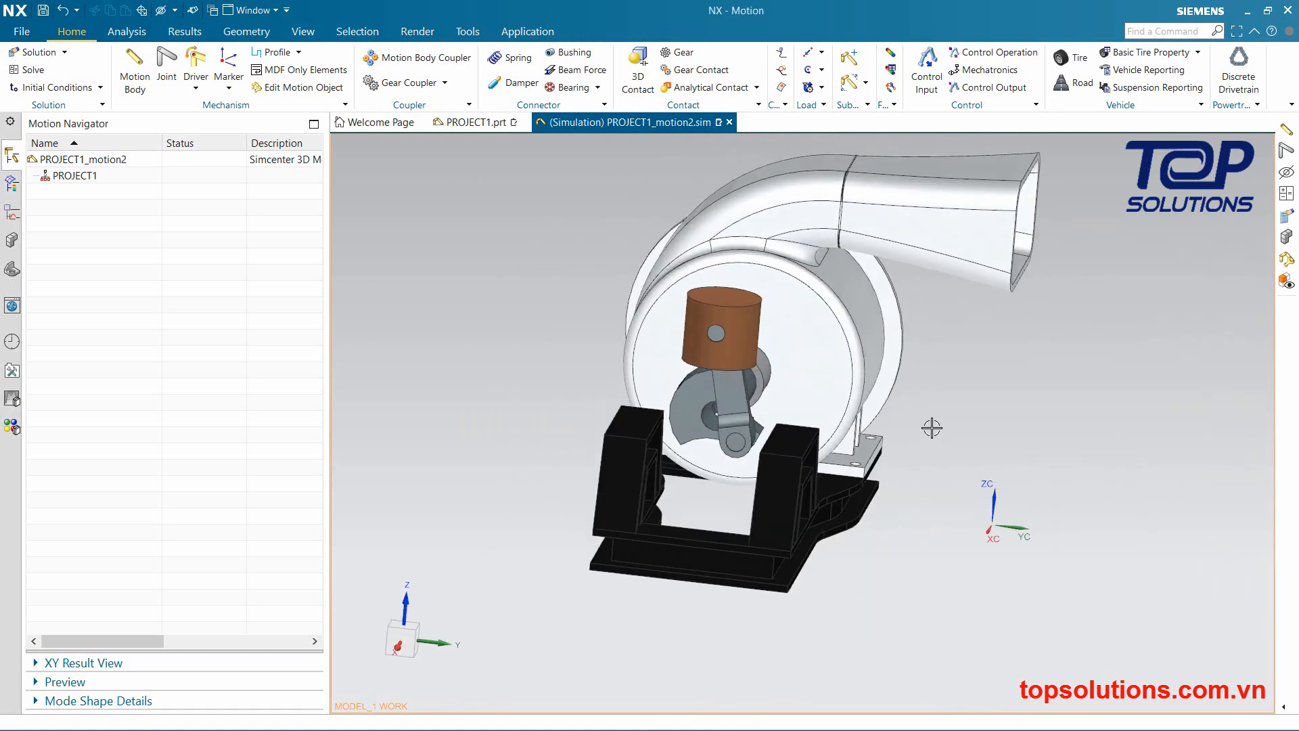
key(ctrl+z)
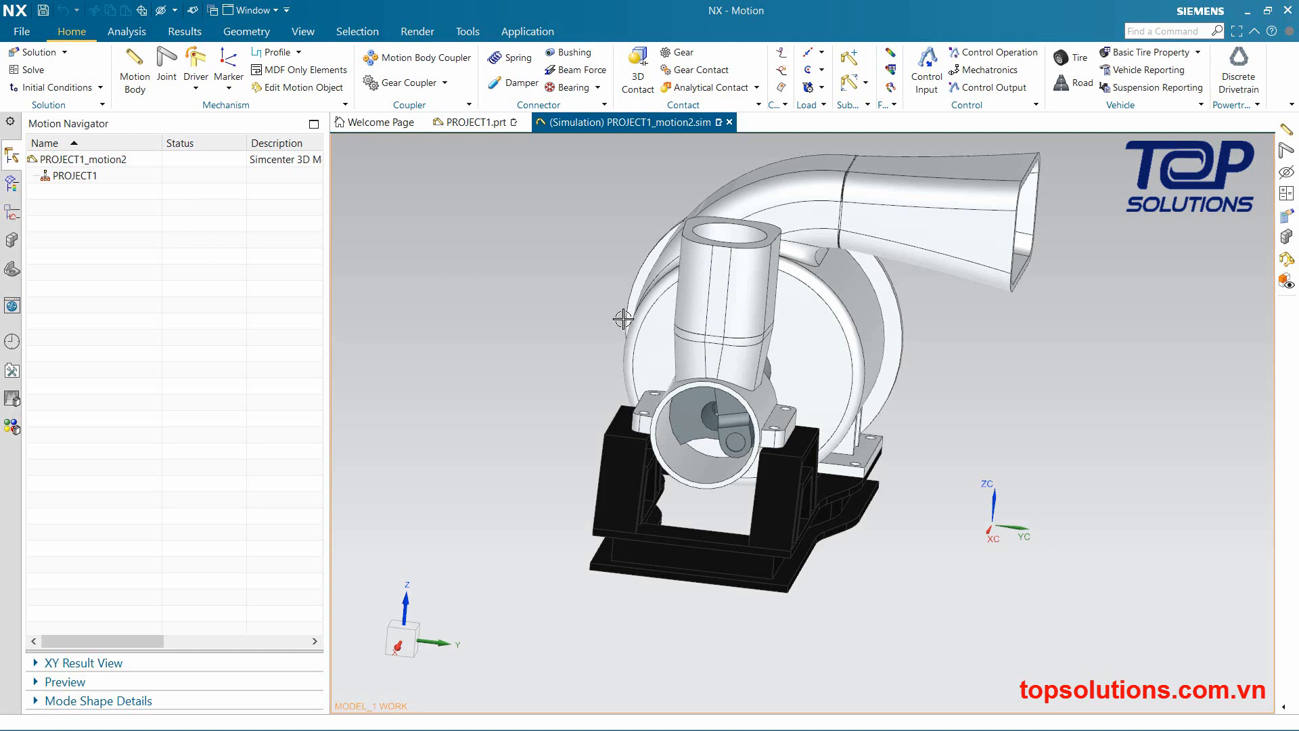
middle_drag(623, 317, 621, 374)
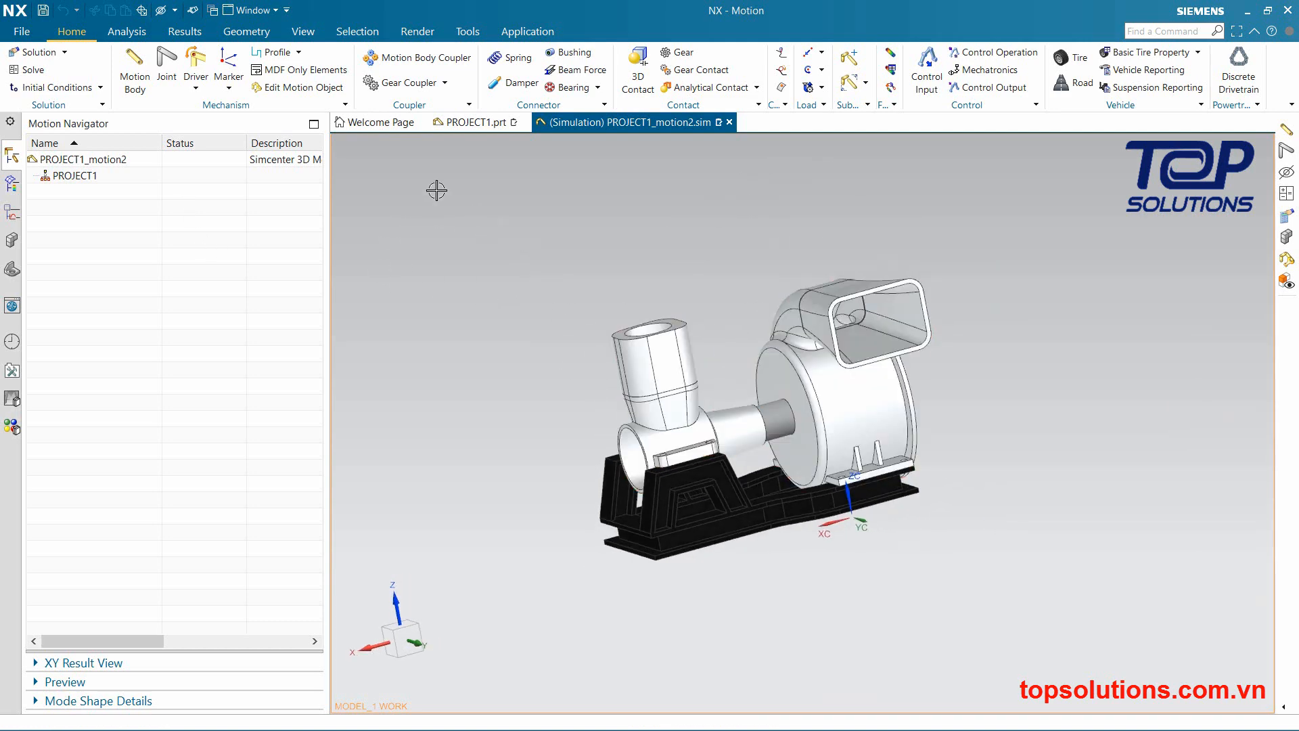
Define a motion body from the engine block, the base frame and the impeller housing, with Fix the Motion Body without Joint enabled
click(134, 68)
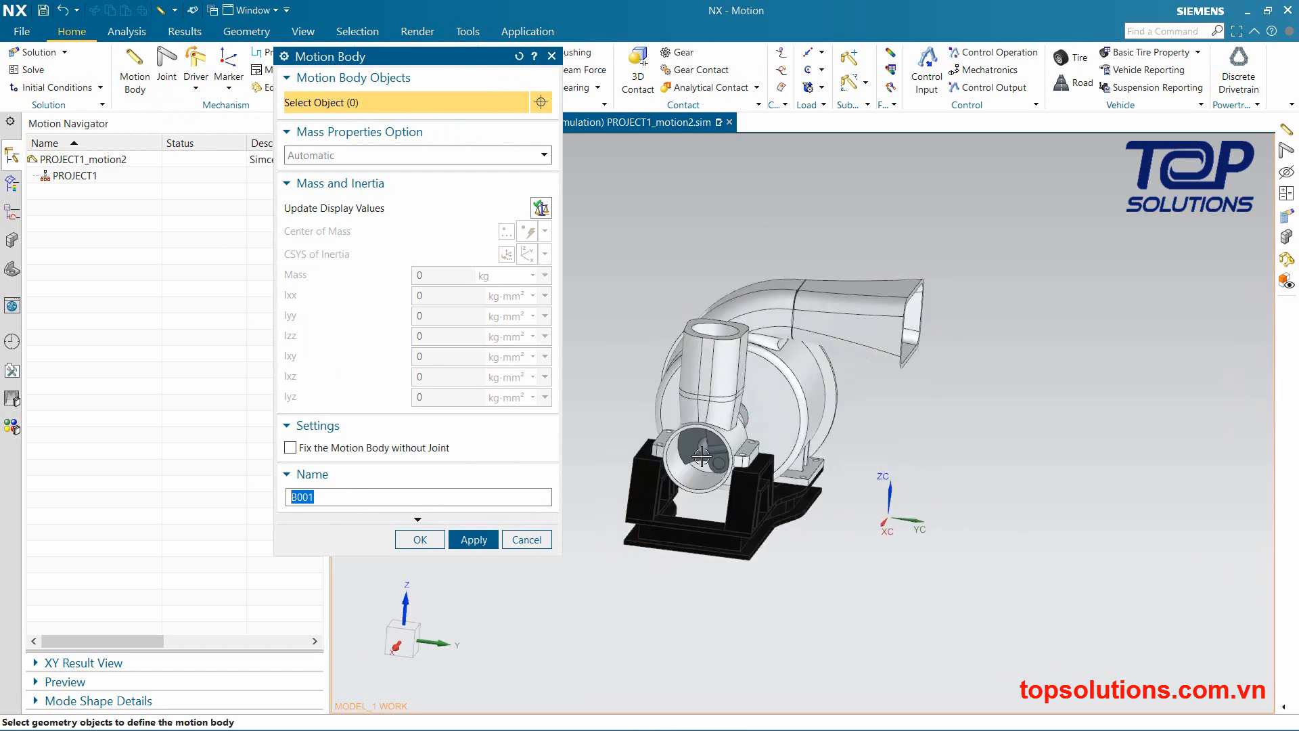
middle_drag(866, 418, 744, 433)
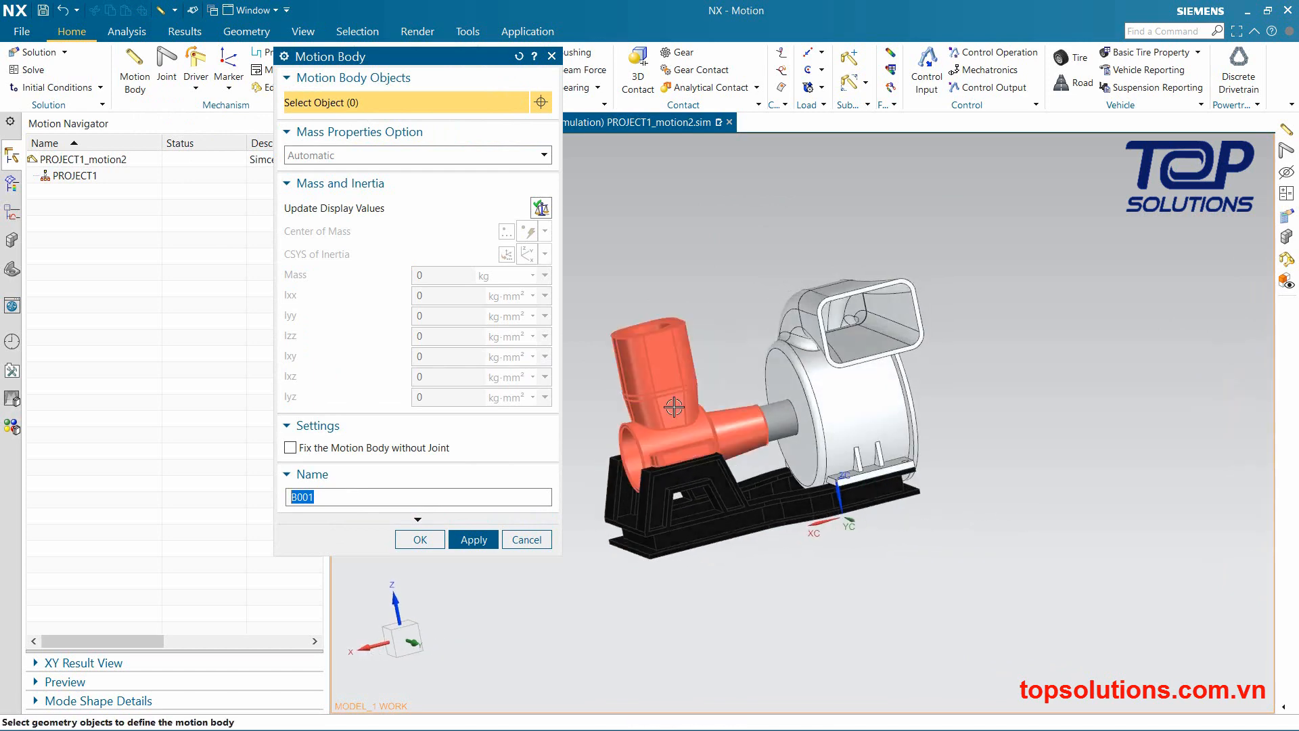
click(694, 452)
click(699, 489)
click(843, 429)
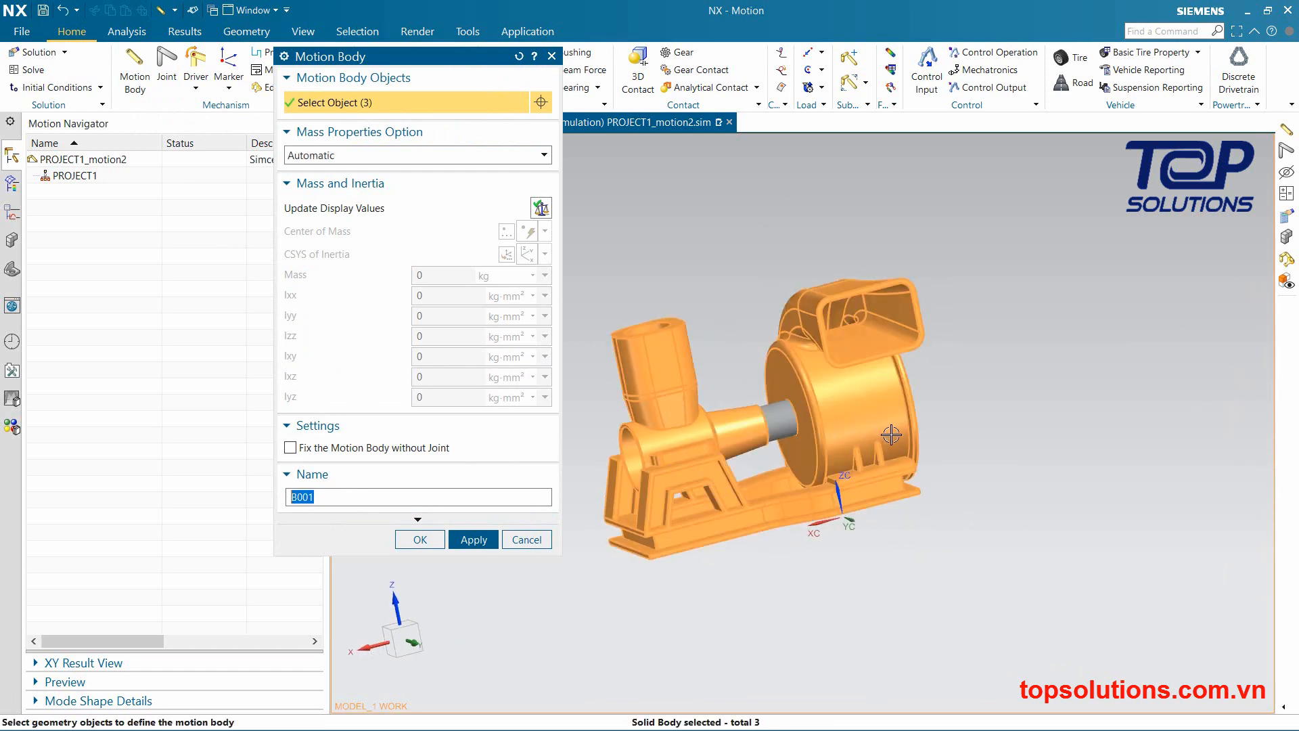
click(414, 447)
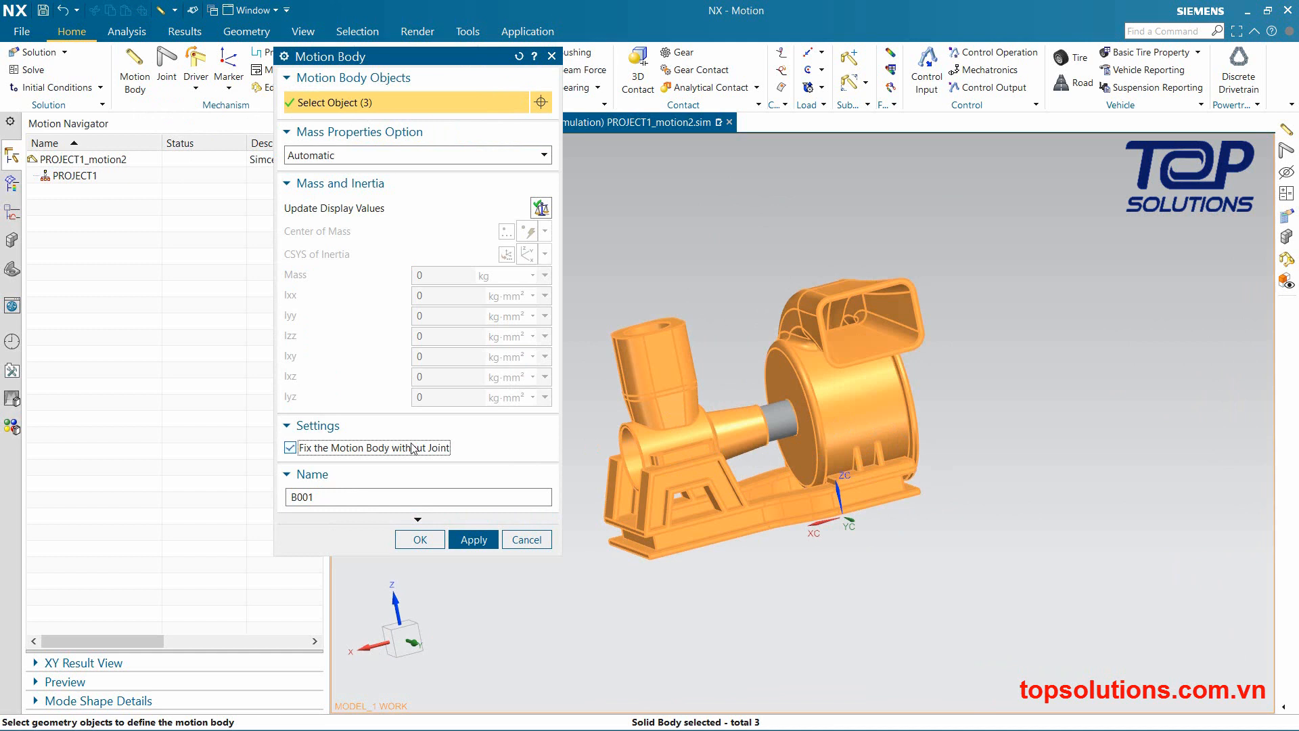
Look at the User Defined mass properties for the motion body and set the option back to Automatic
click(365, 159)
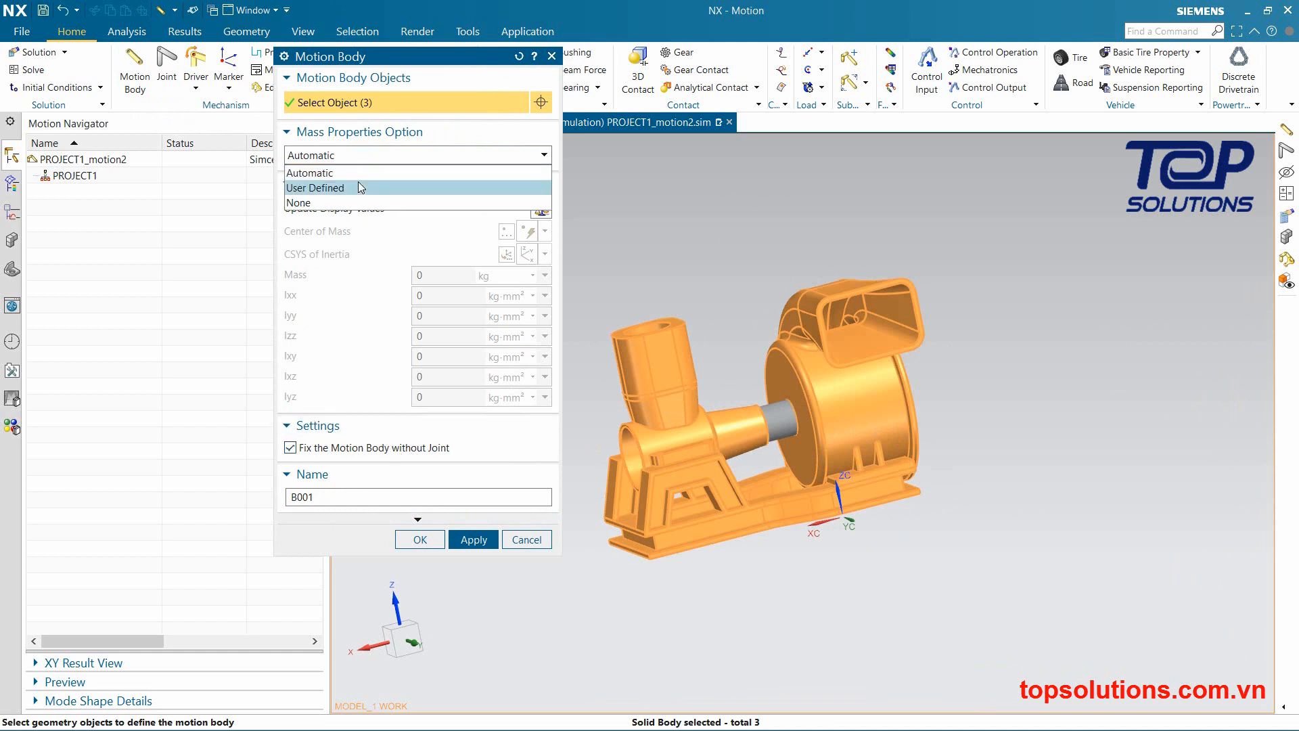
click(355, 183)
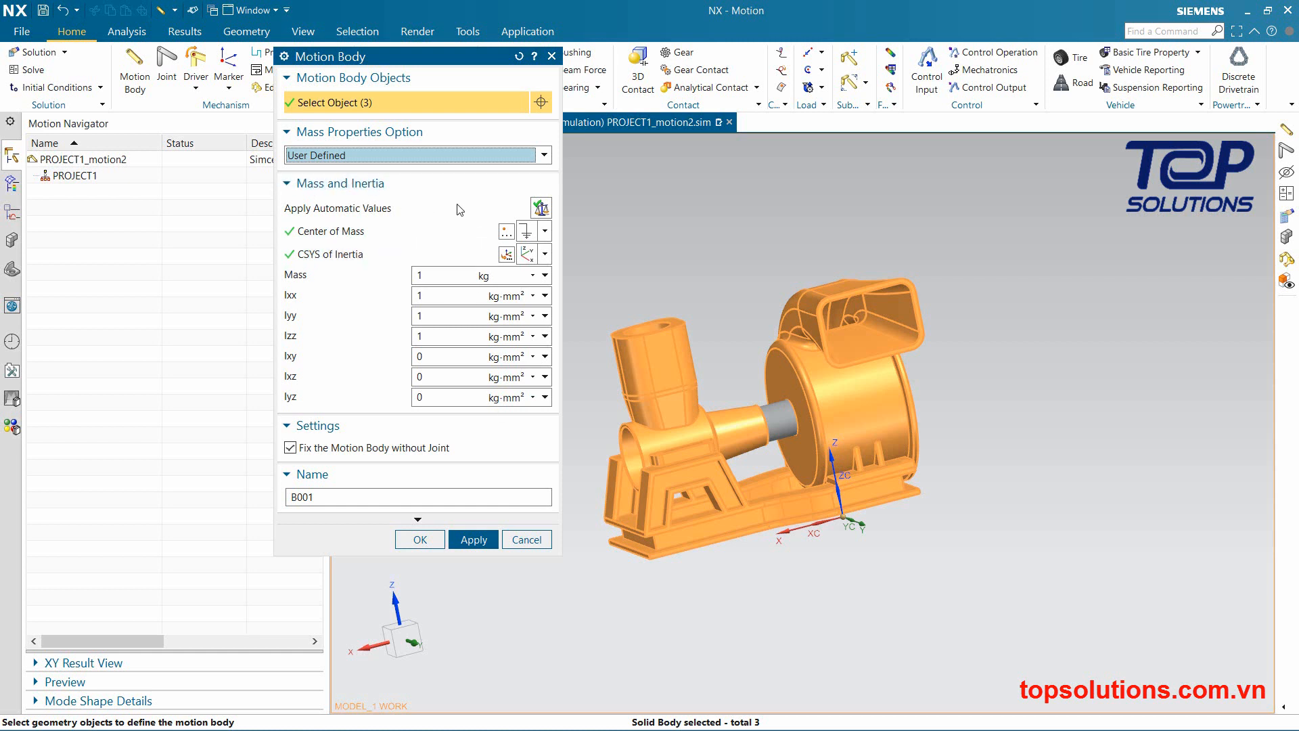
click(433, 161)
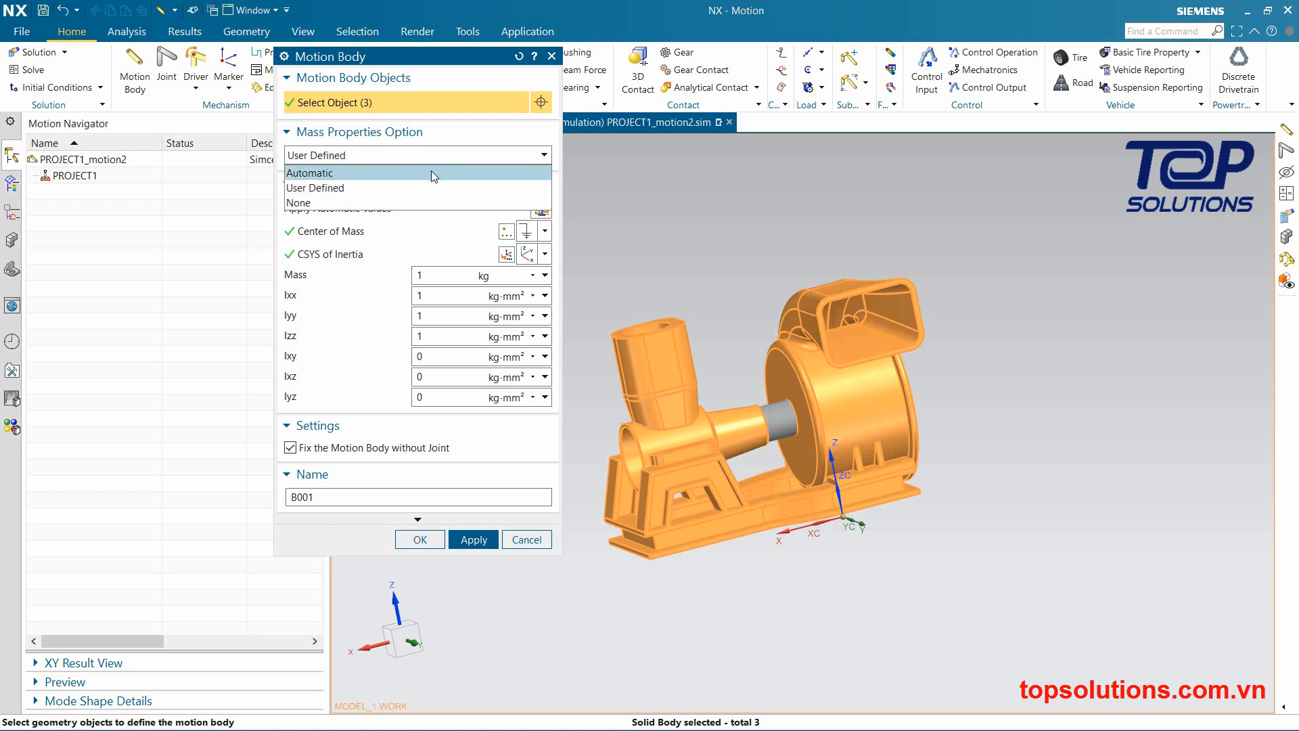
click(432, 173)
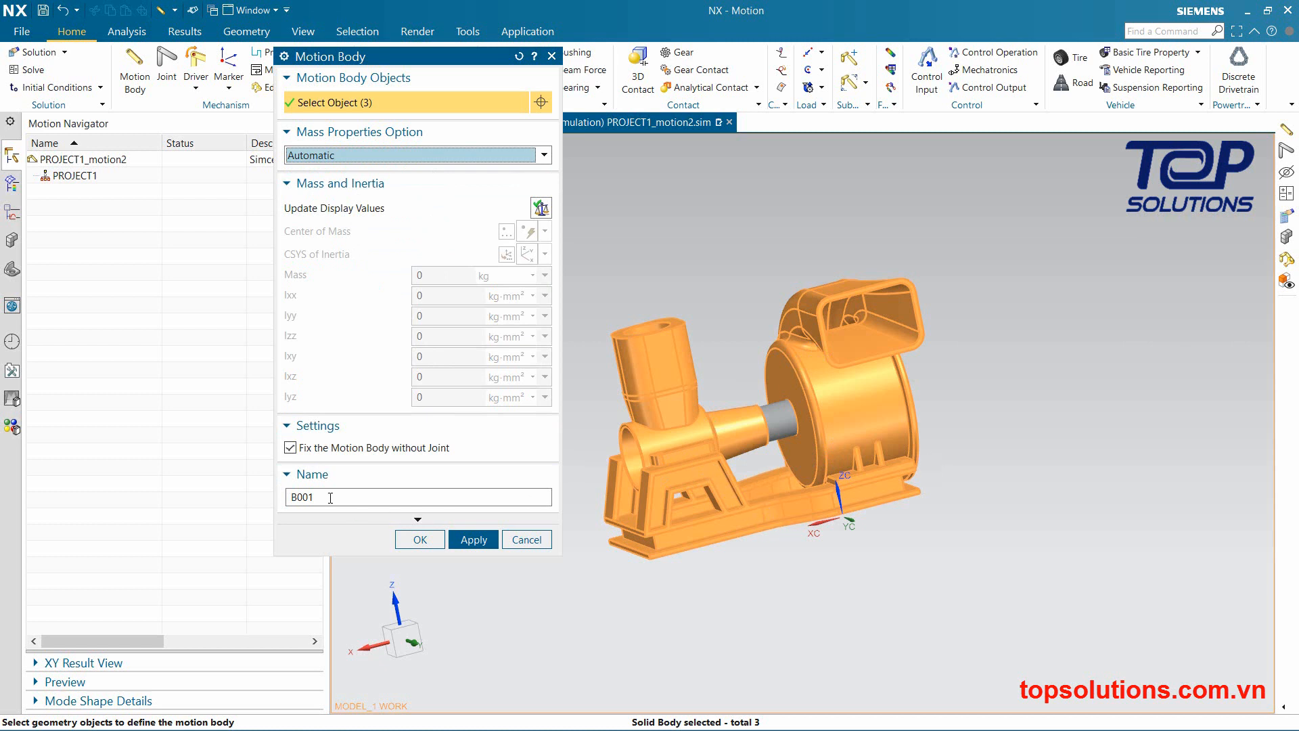
Create the fixed motion body with the joint-free fixing kept on, and expand the list of motion bodies
click(311, 448)
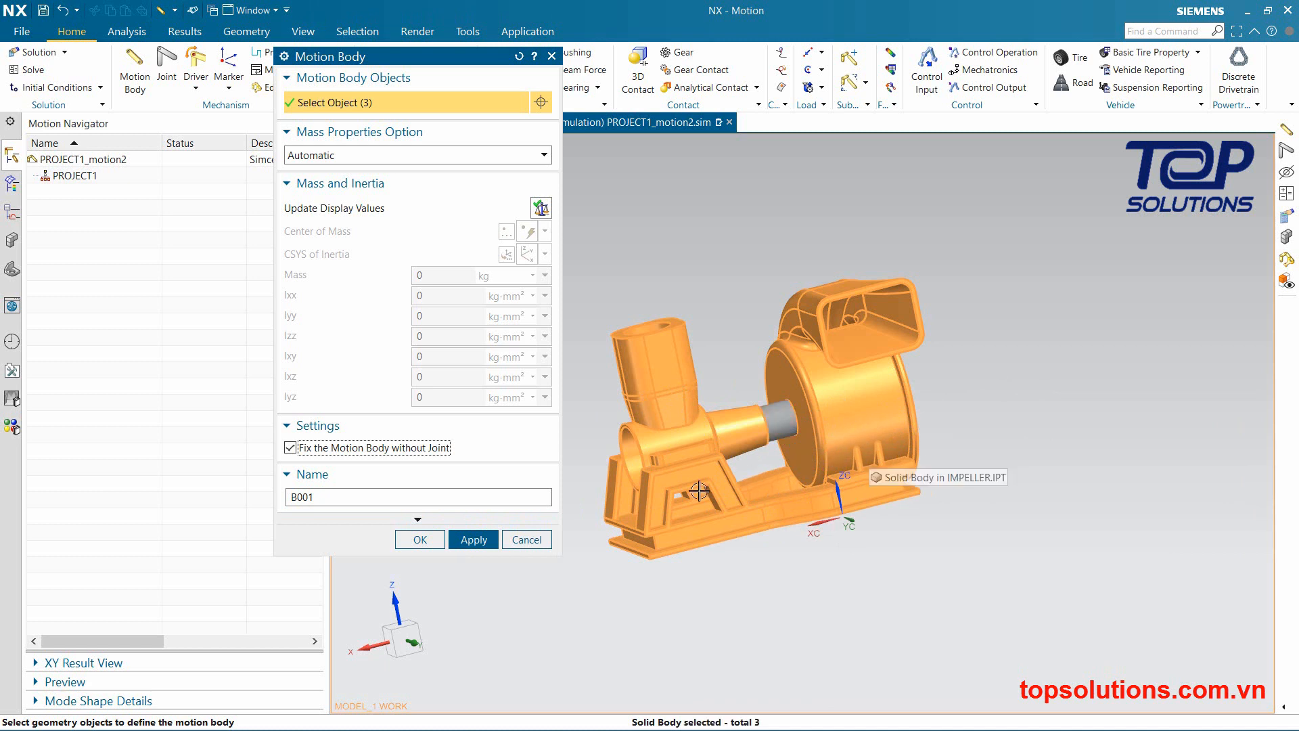
click(472, 539)
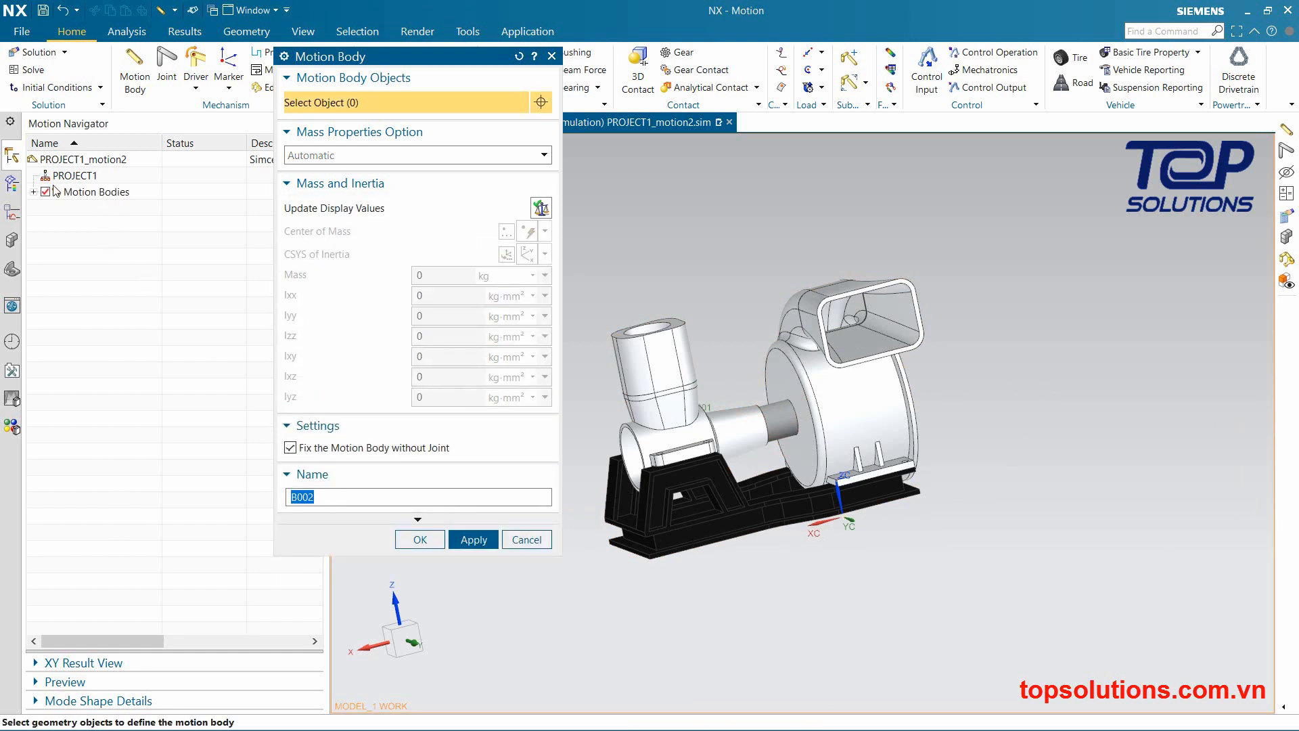
click(34, 192)
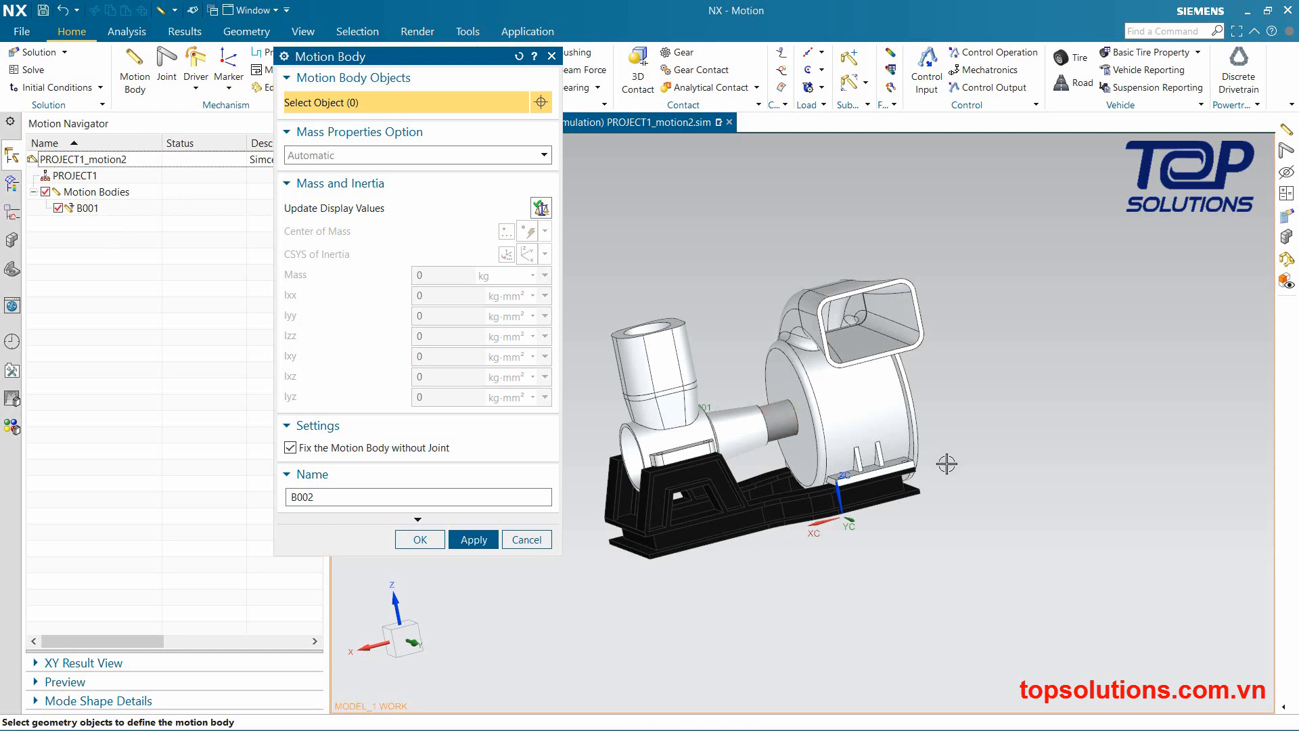
Create a movable motion body from the impeller and the crankshaft, with Fix the Motion Body without Joint disabled
middle_drag(946, 460, 774, 516)
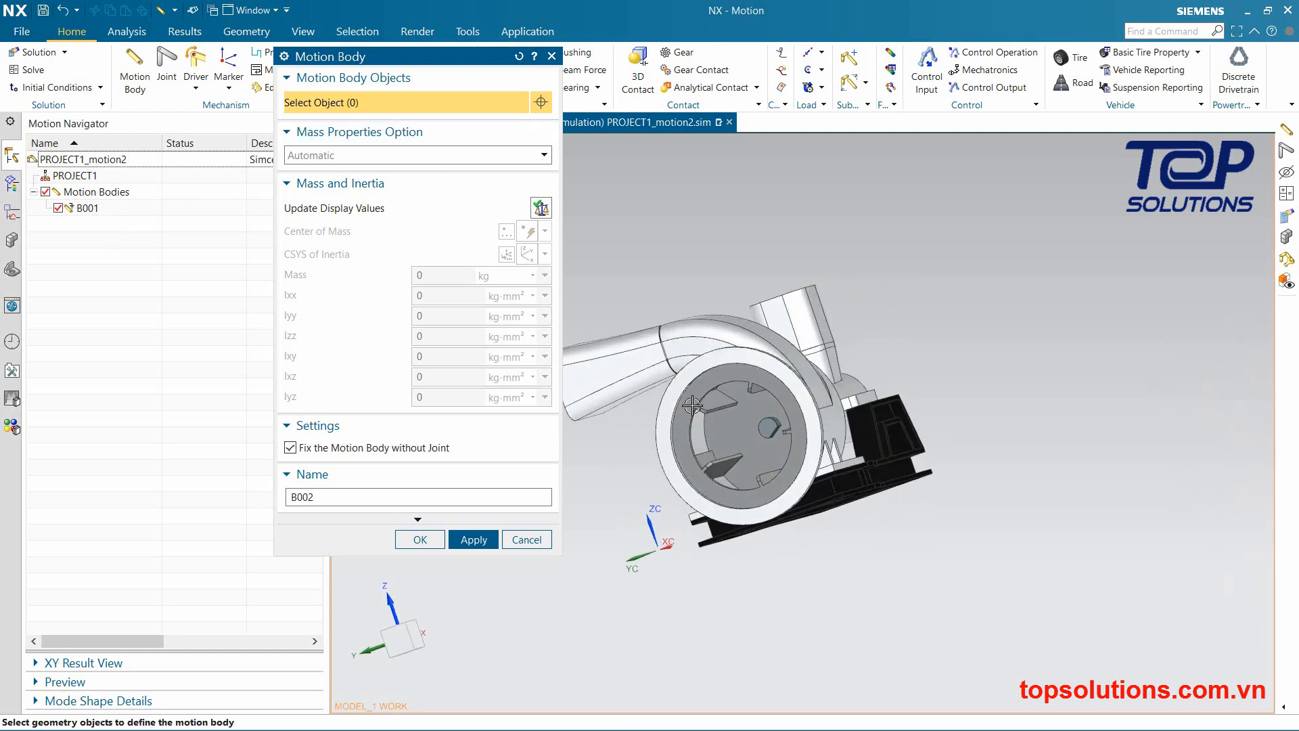
click(798, 479)
middle_drag(866, 514, 697, 435)
click(759, 442)
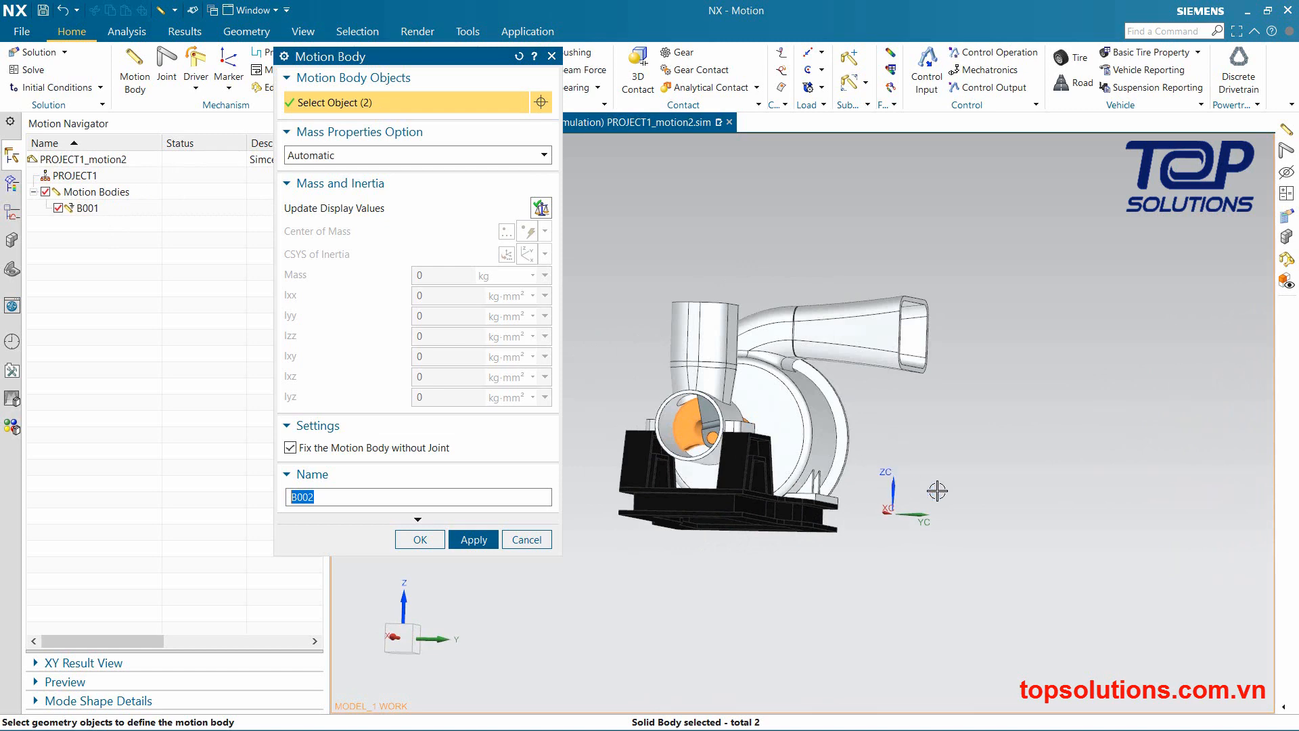
middle_drag(934, 487, 947, 517)
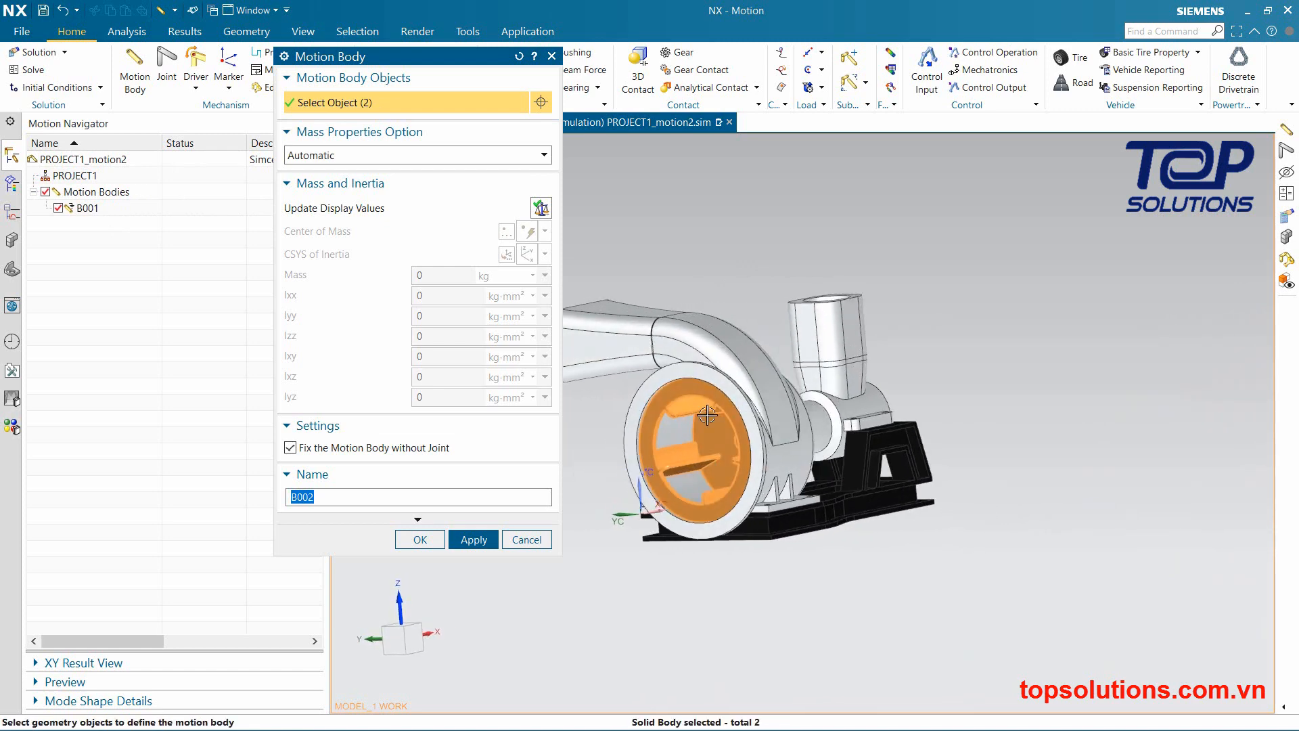
click(303, 453)
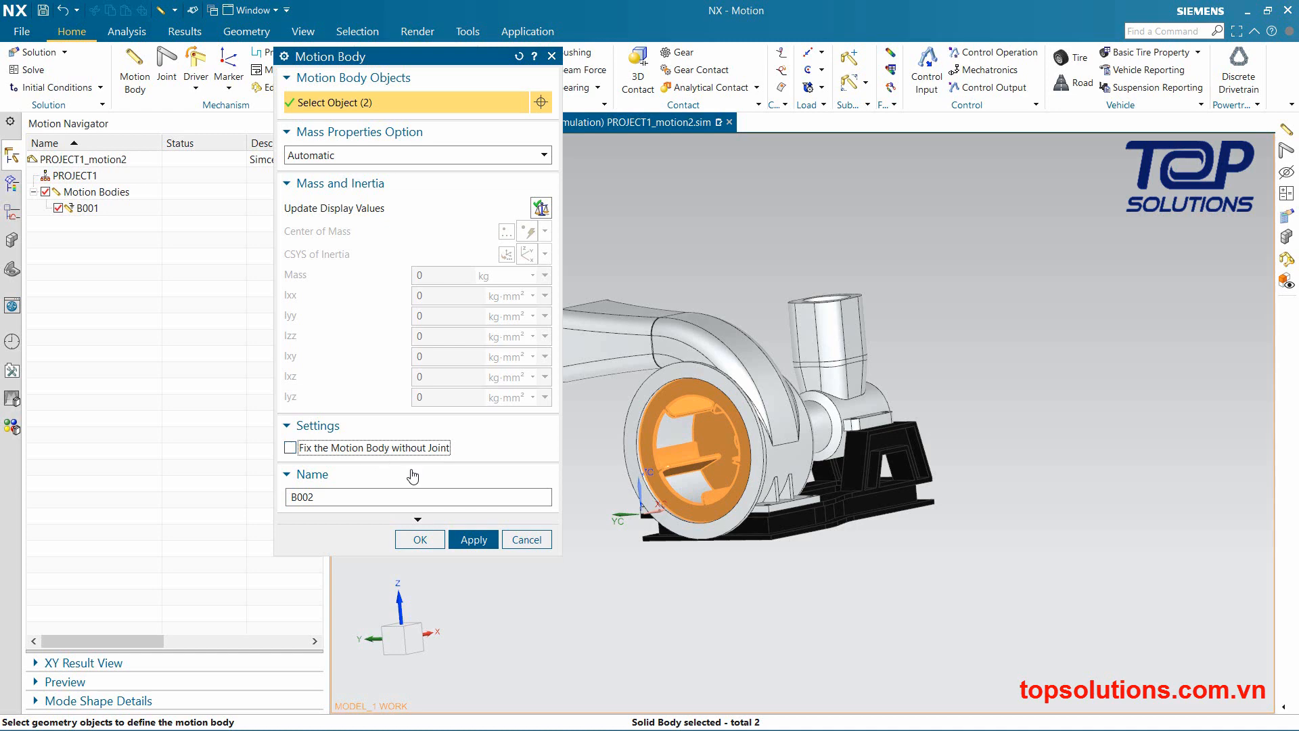
click(473, 540)
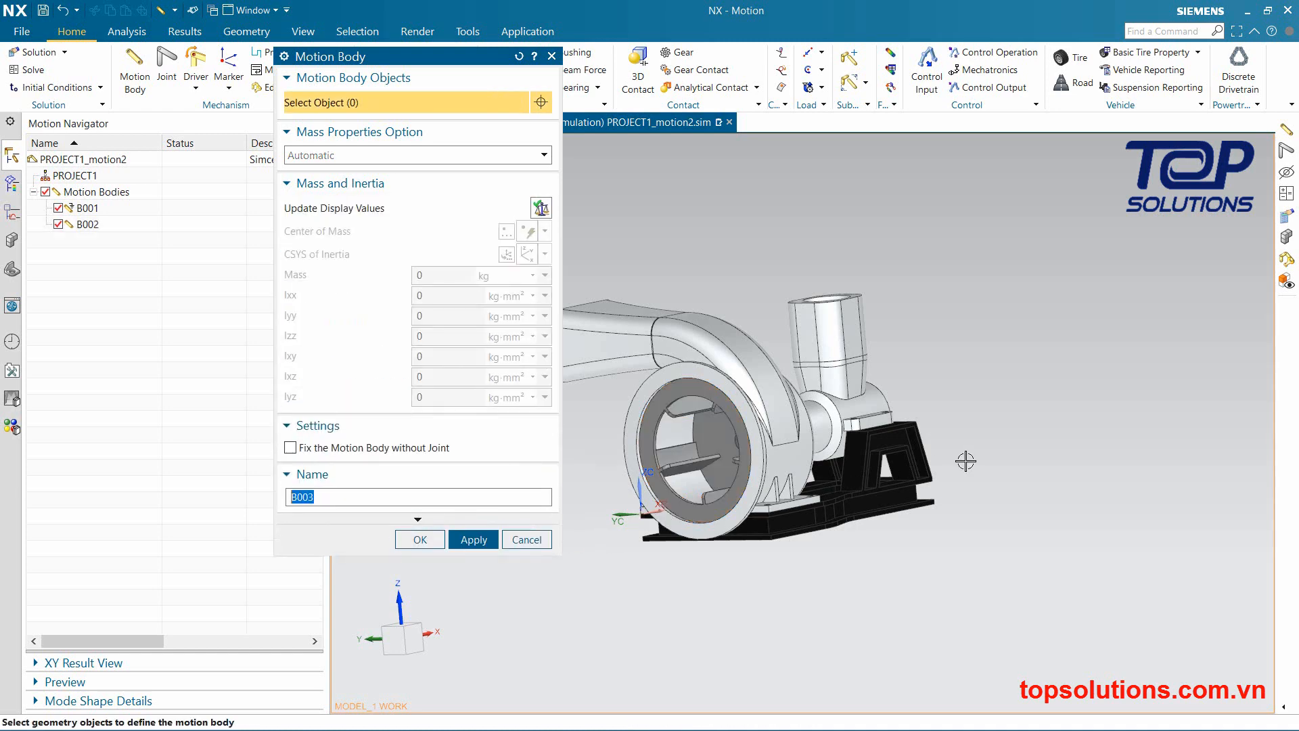
middle_drag(964, 462, 737, 420)
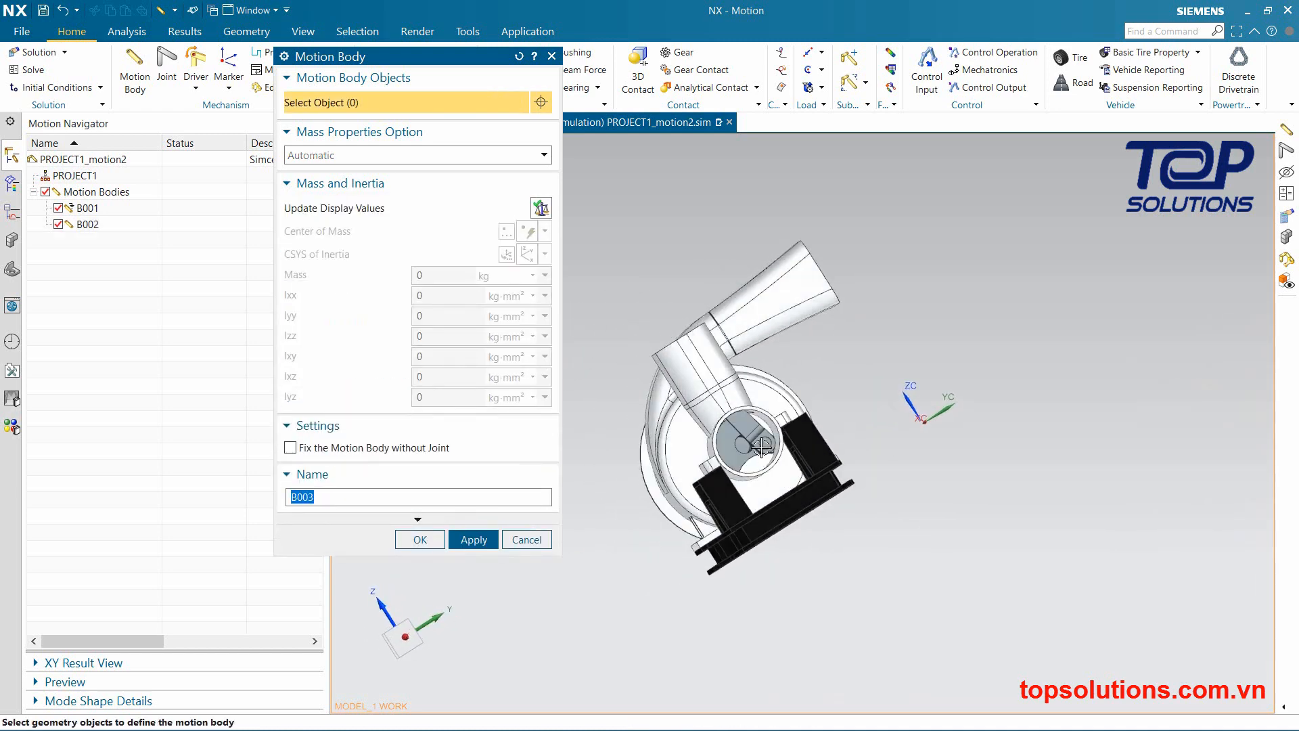
scroll(733, 417, up, 5)
scroll(732, 417, down, 5)
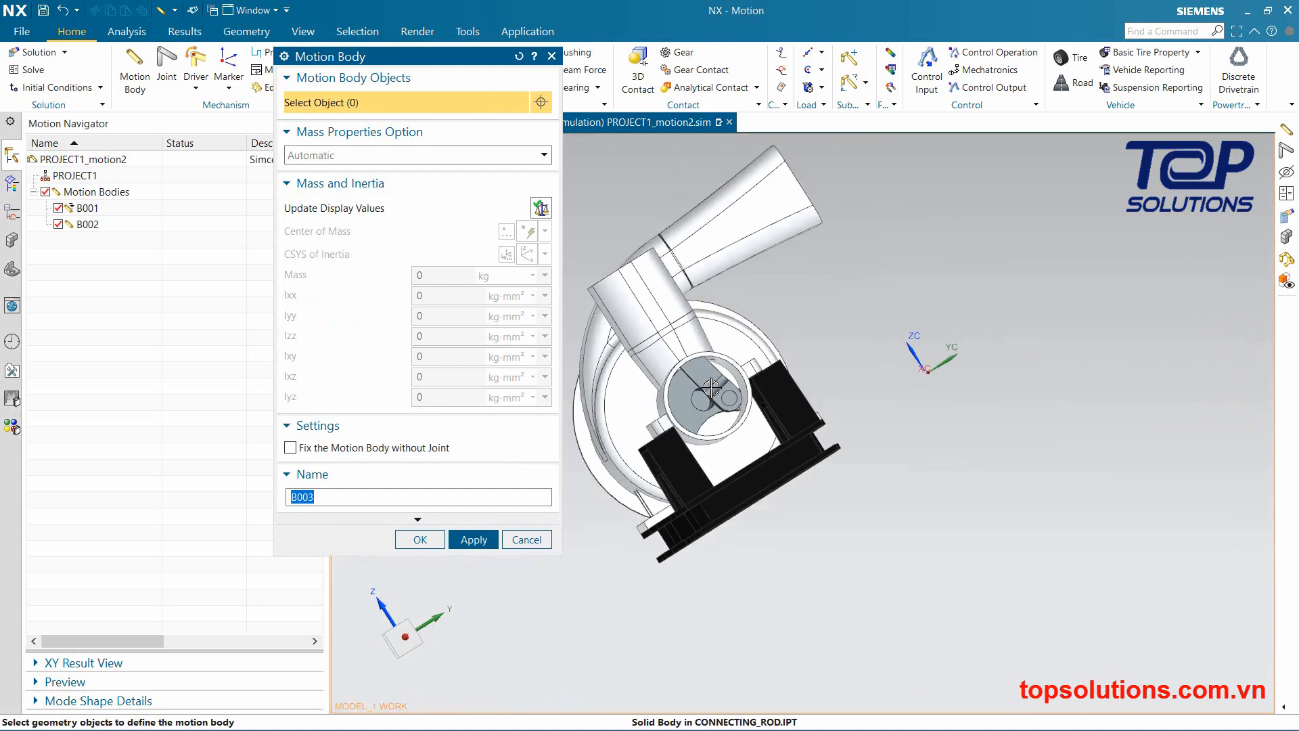
right_click(663, 317)
key(Escape)
click(527, 539)
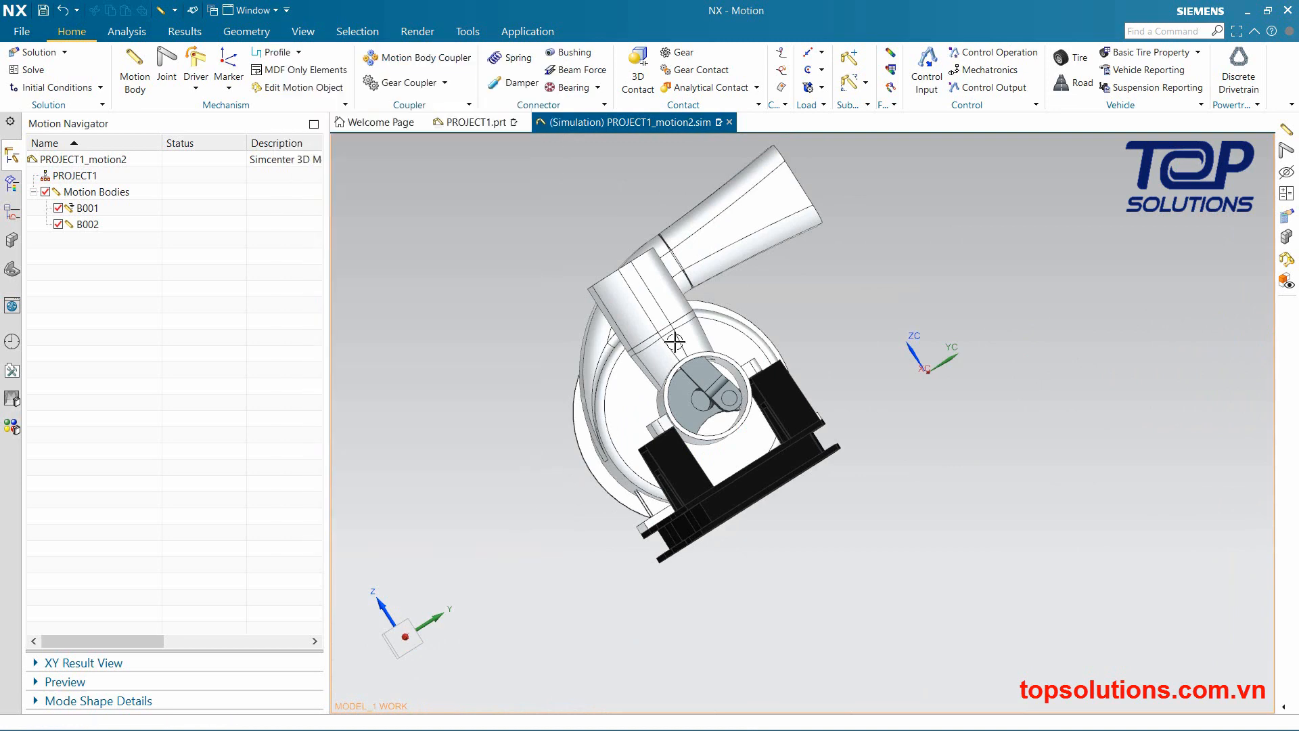
Hide motion body B001 so that only the moving parts are displayed
click(658, 303)
key(Escape)
click(57, 207)
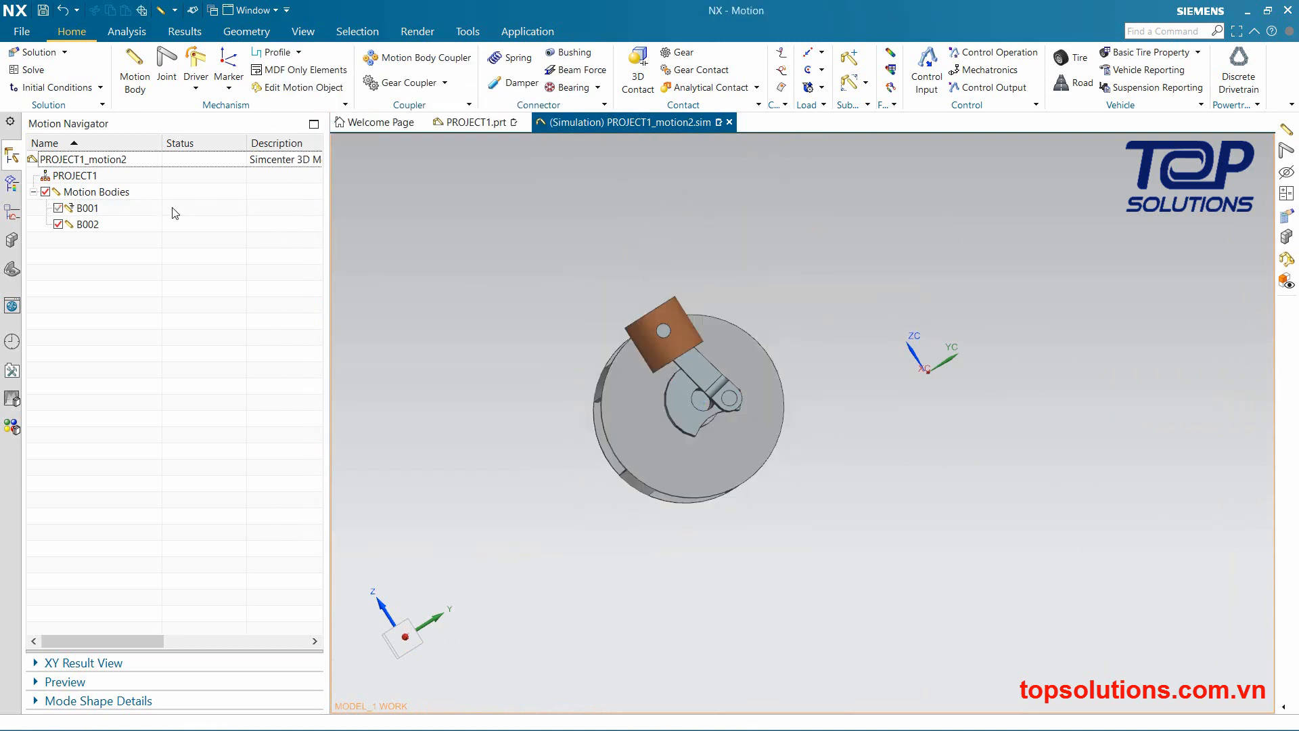
Create a movable motion body from the connecting rod and the piston pin, with Automatic mass properties
click(135, 75)
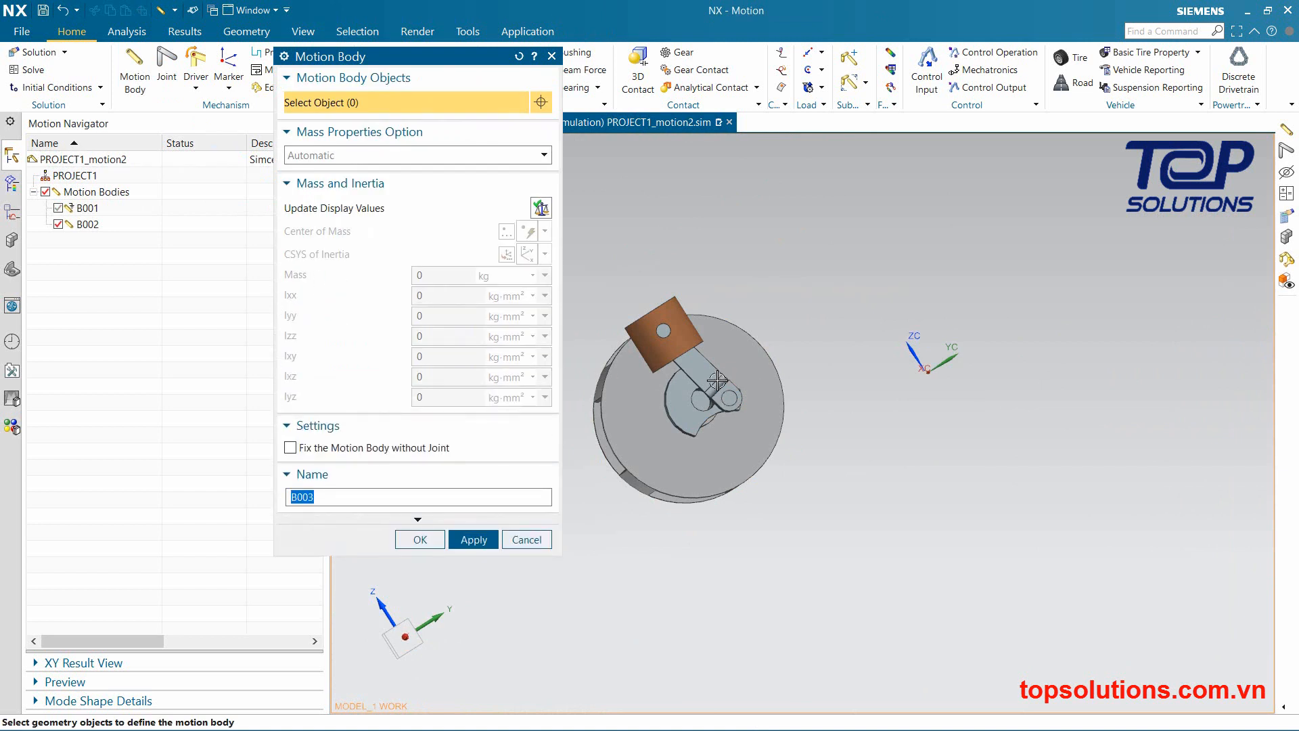
click(717, 382)
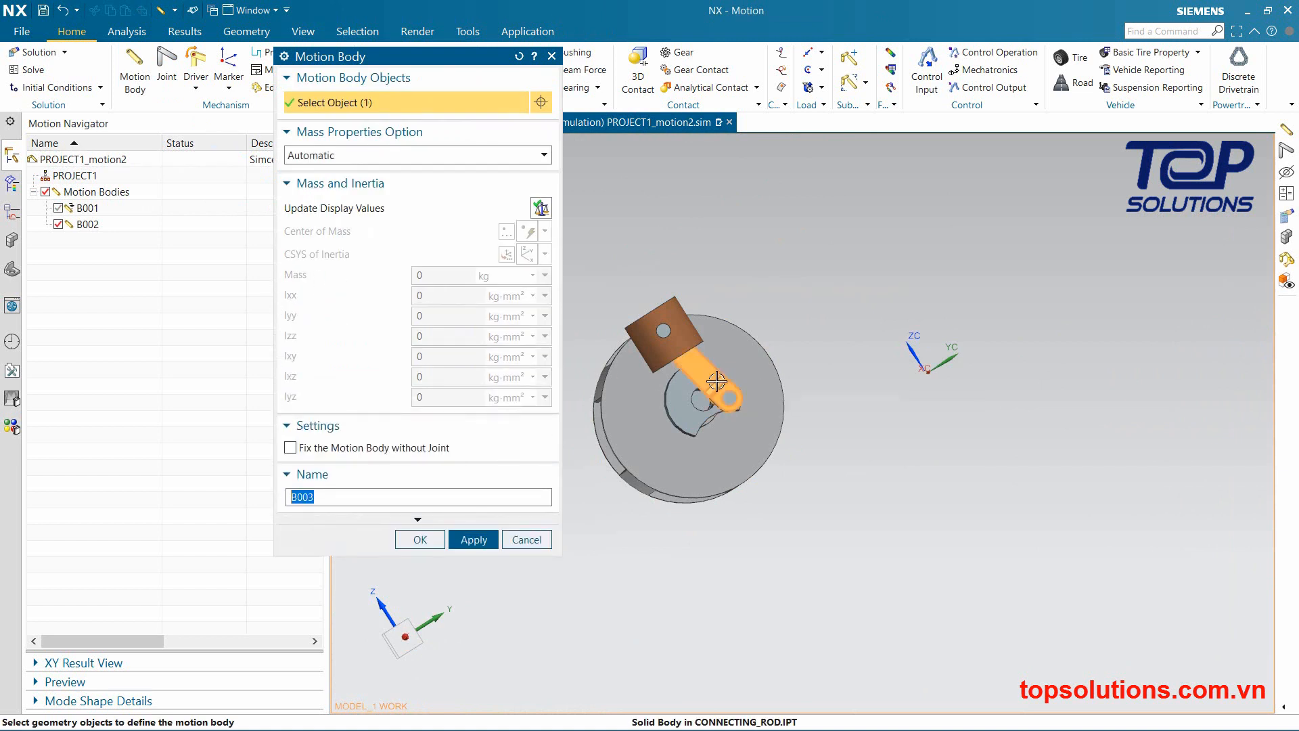
click(663, 330)
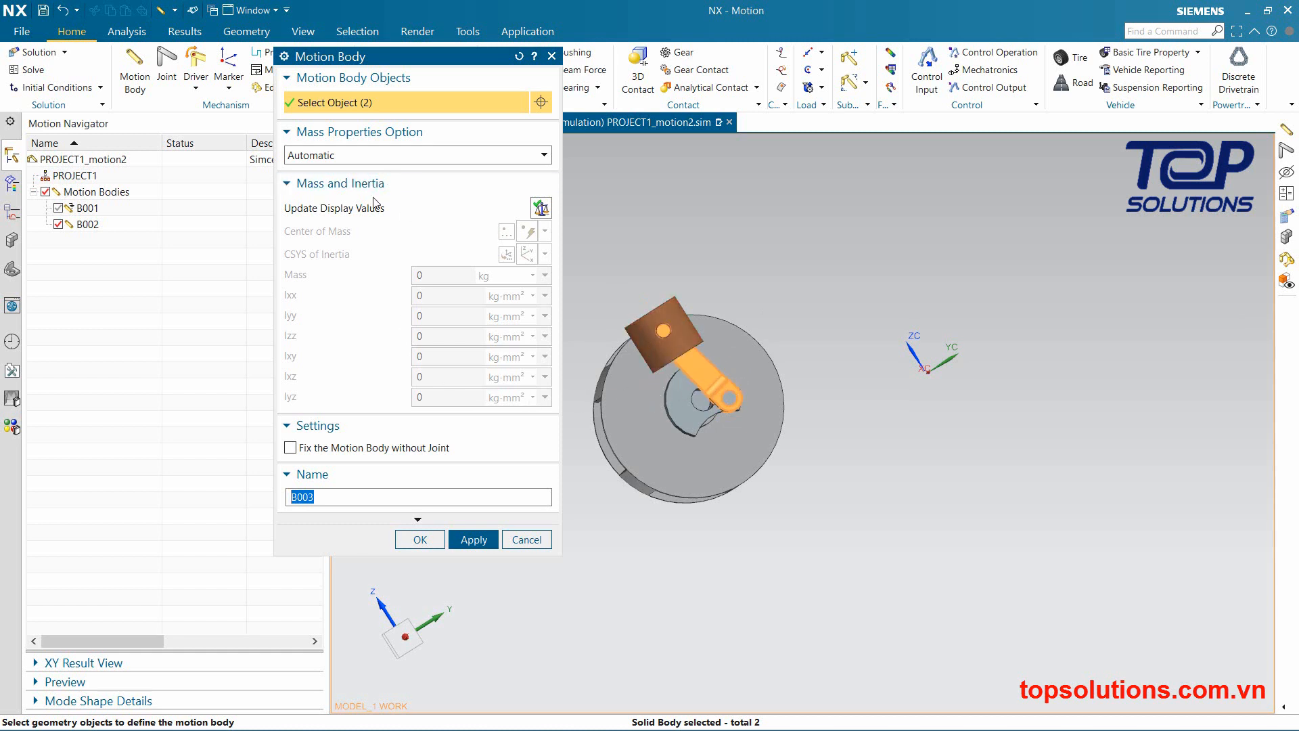
click(463, 539)
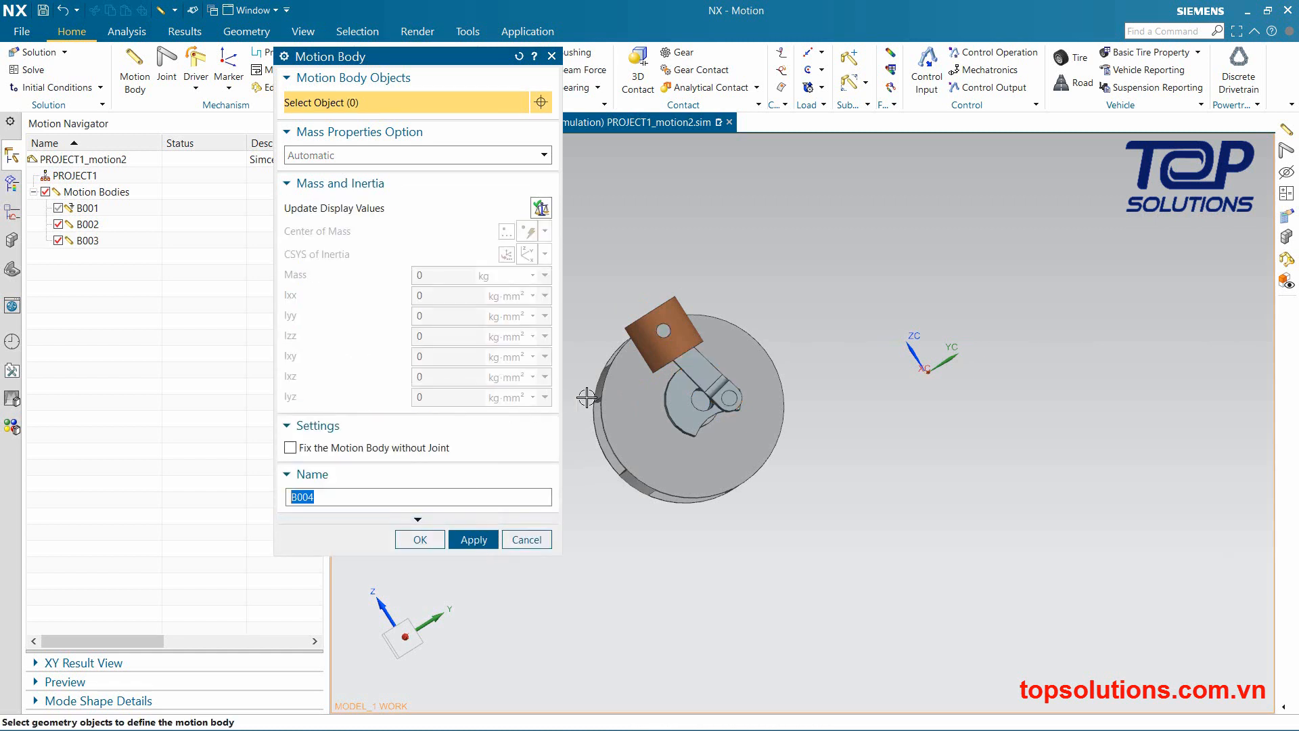
Create a movable motion body from the piston alone and finish defining motion bodies
middle_drag(806, 408, 780, 418)
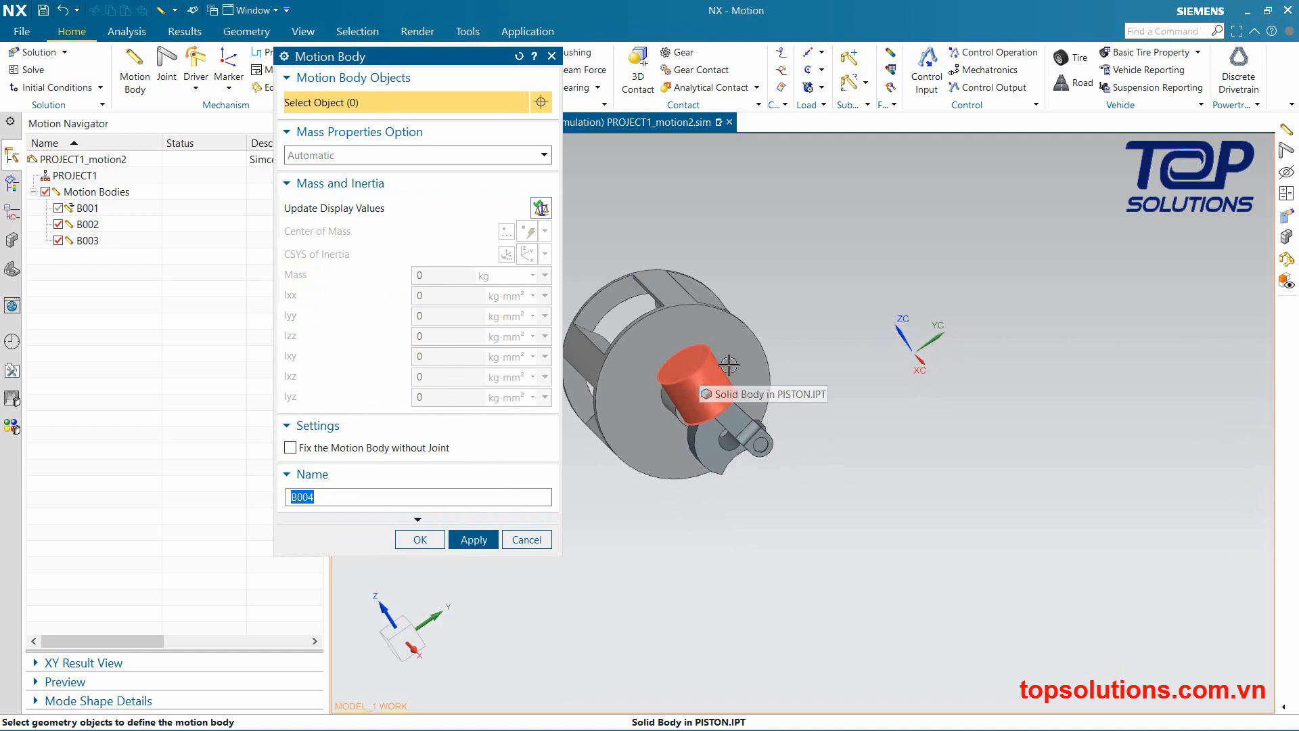
click(694, 383)
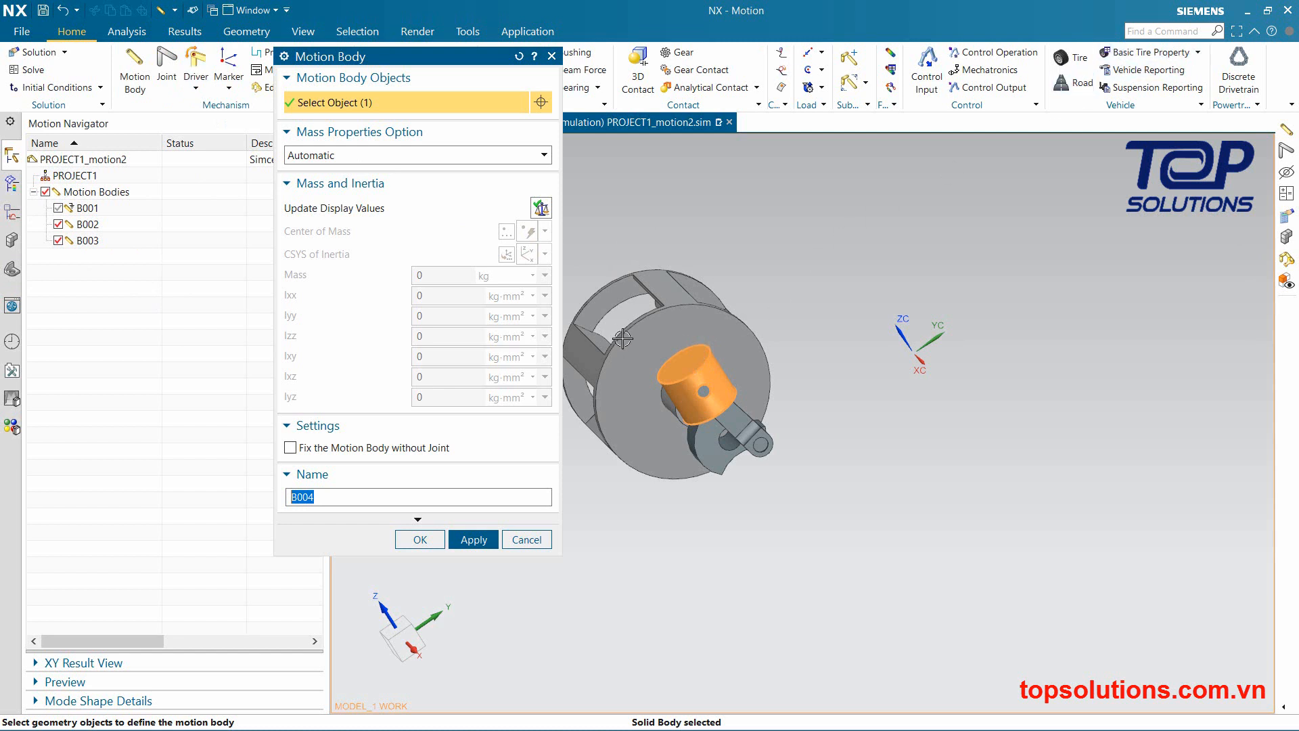
click(473, 539)
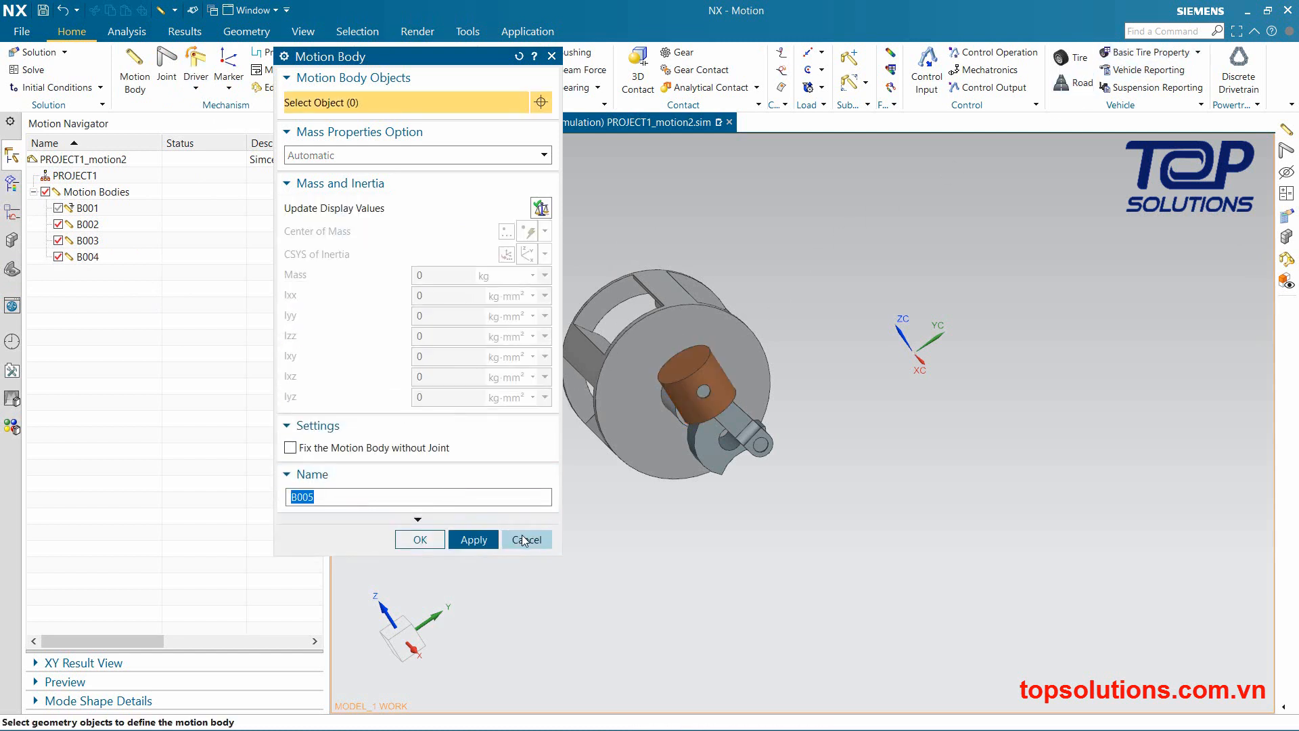
click(526, 539)
Display motion body B001 again so that the whole assembly is shown
click(58, 209)
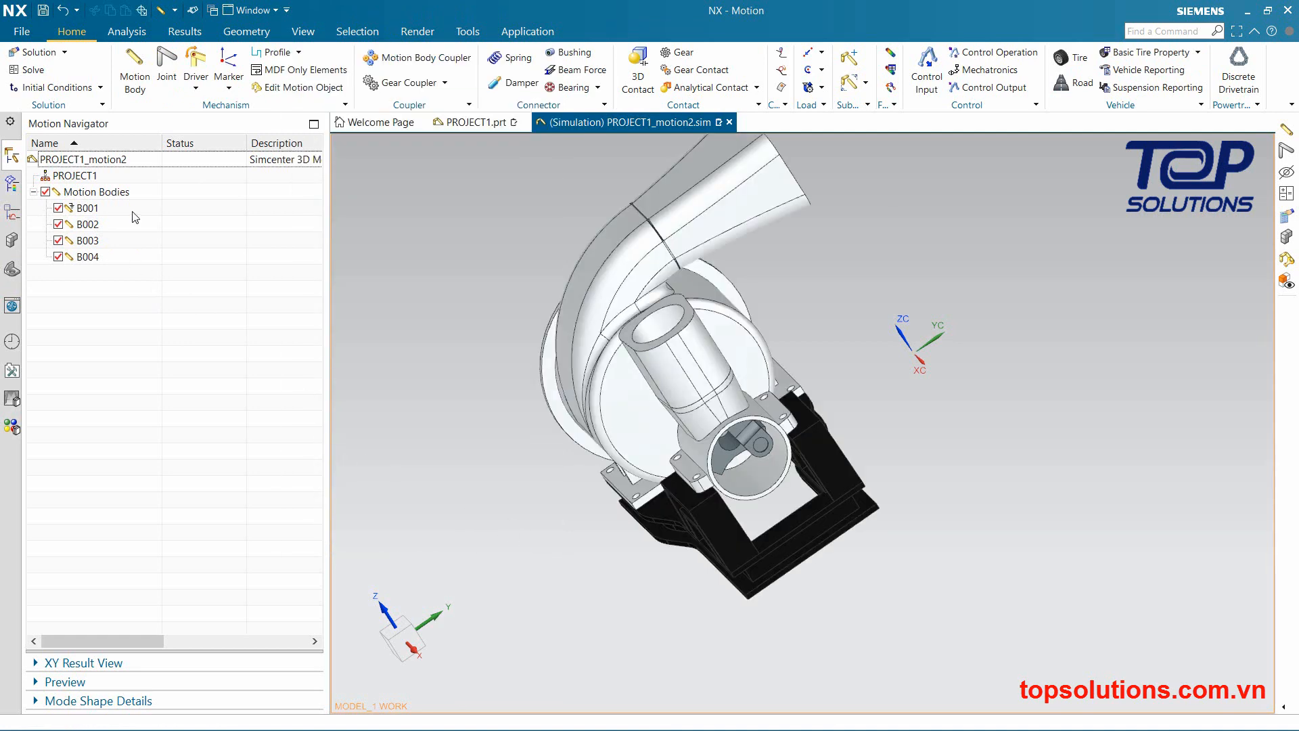
middle_drag(653, 410, 765, 397)
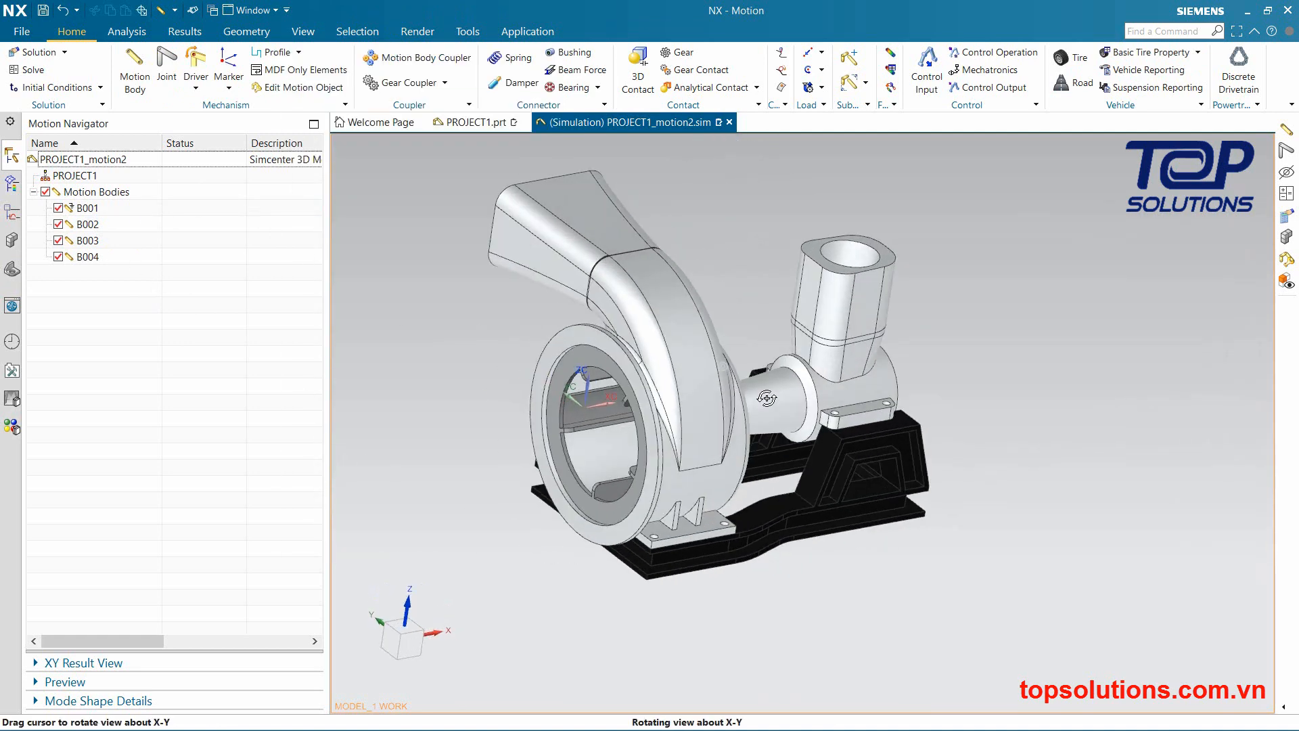
scroll(765, 397, up, 1)
scroll(558, 376, down, 2)
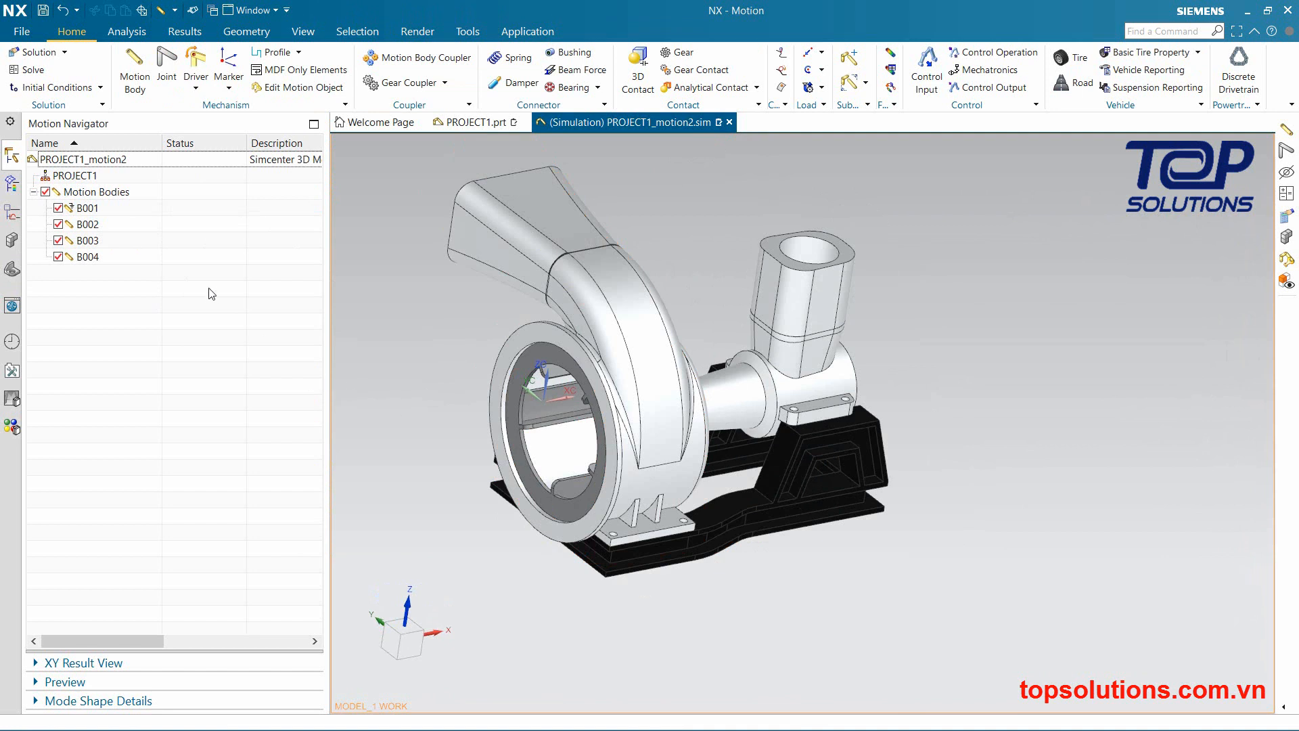
Start a Revolute joint with the impeller and crankshaft motion body as its action body
click(166, 85)
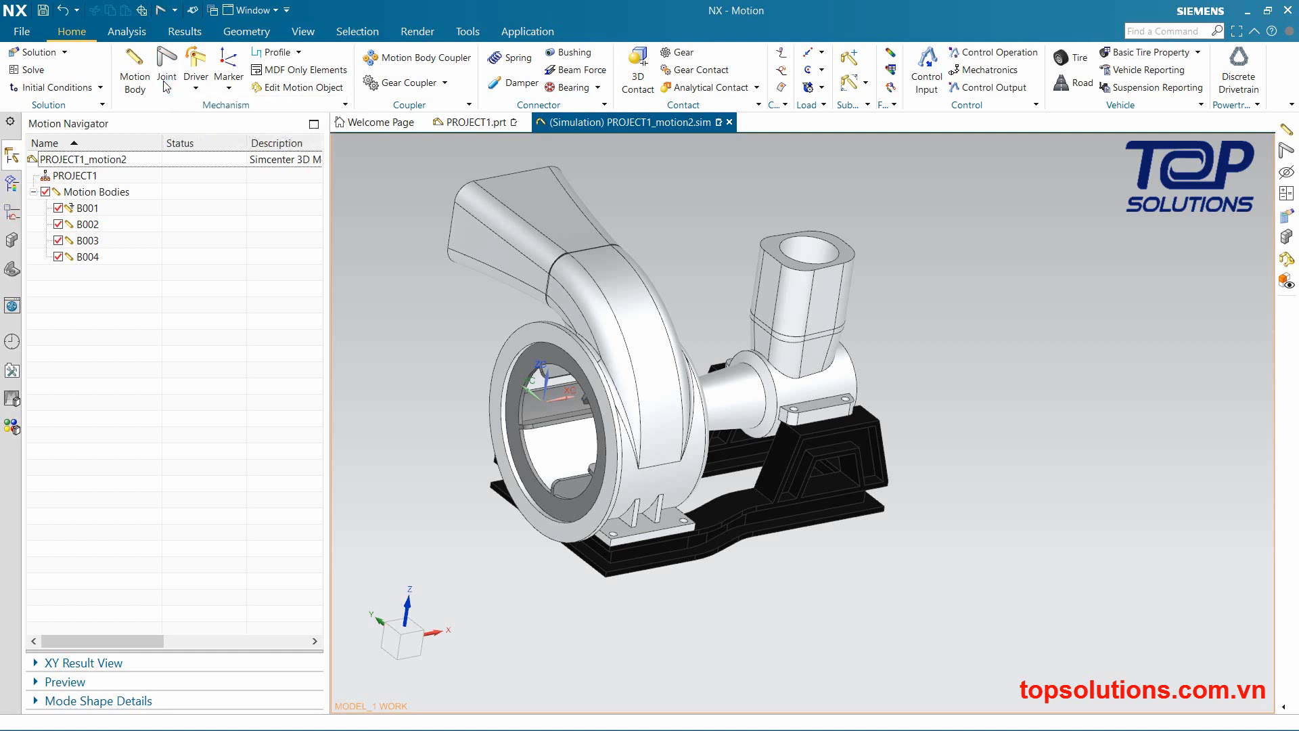
click(346, 129)
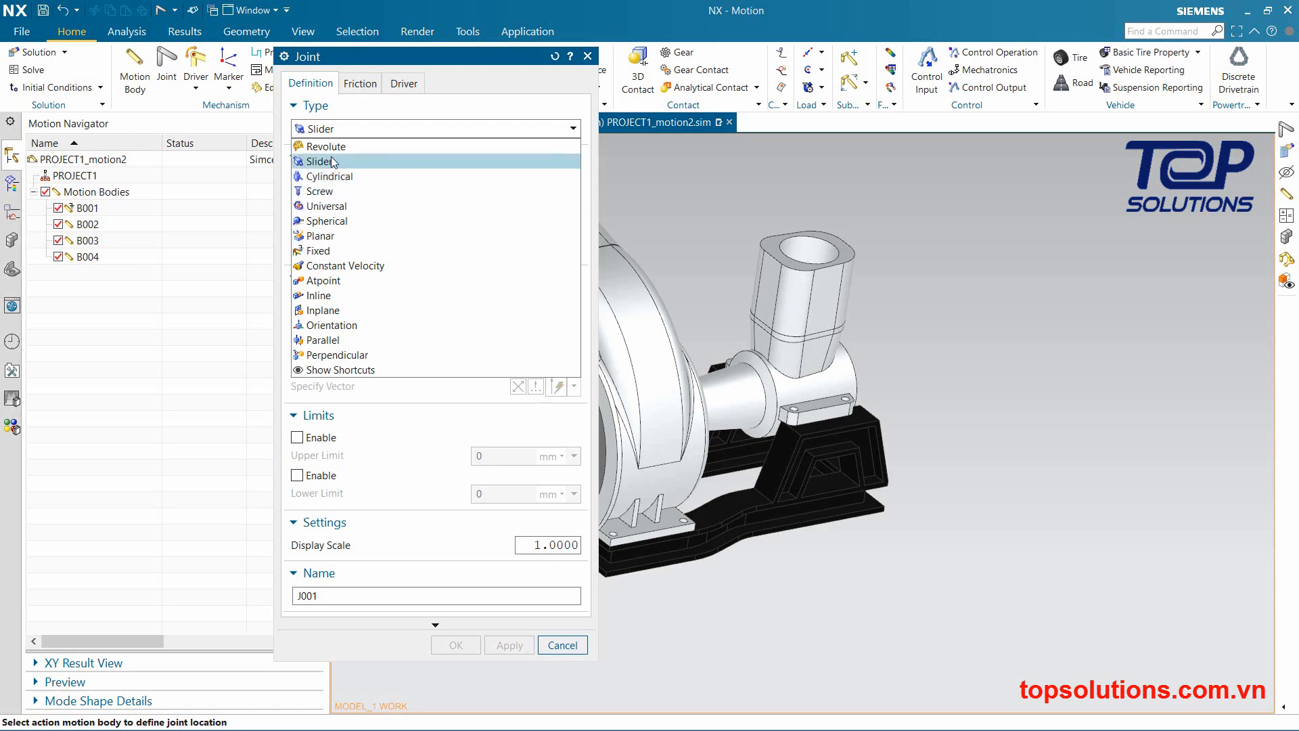
click(588, 57)
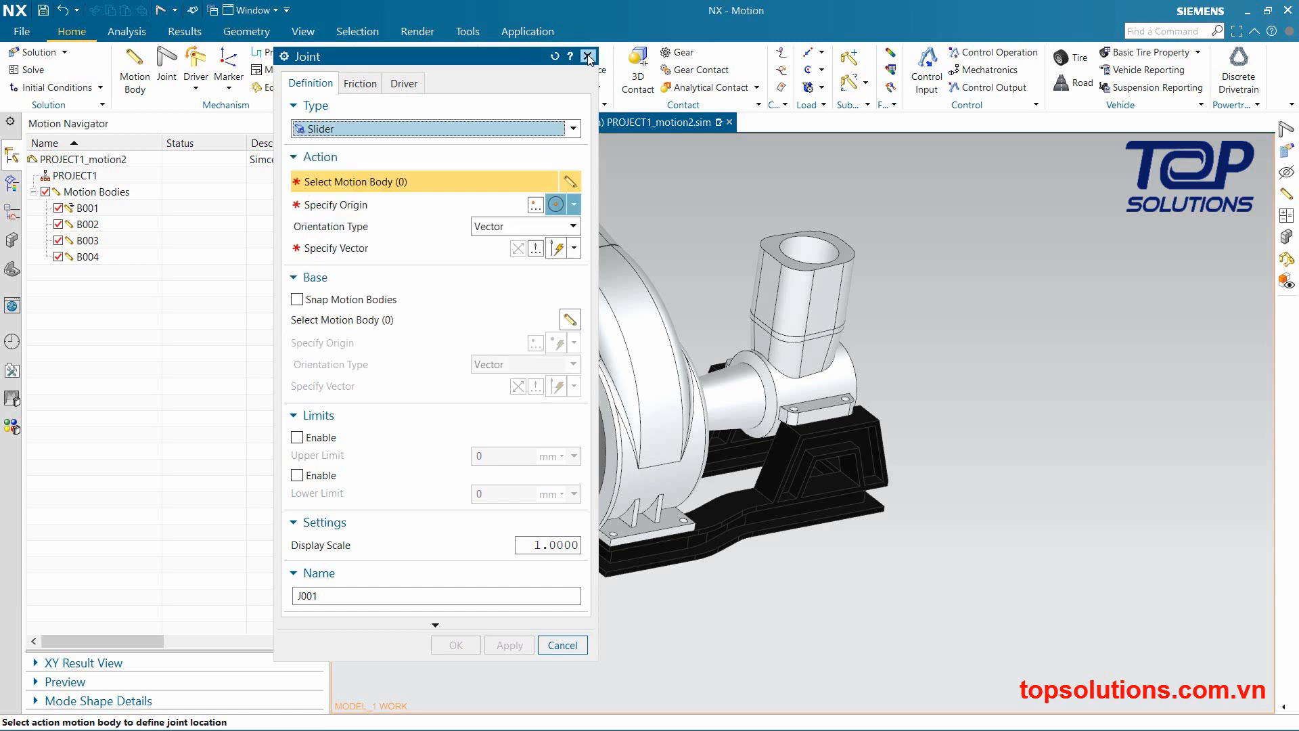
middle_drag(721, 368, 795, 436)
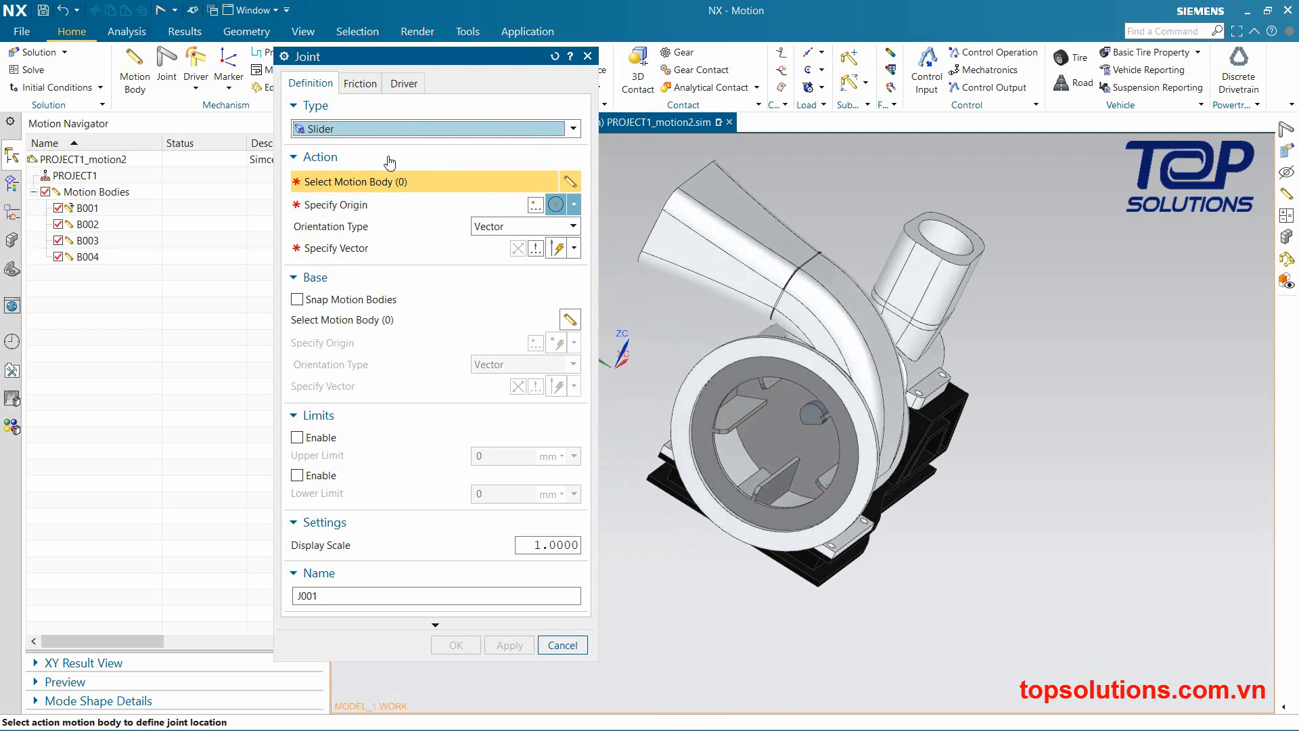
click(391, 136)
click(379, 147)
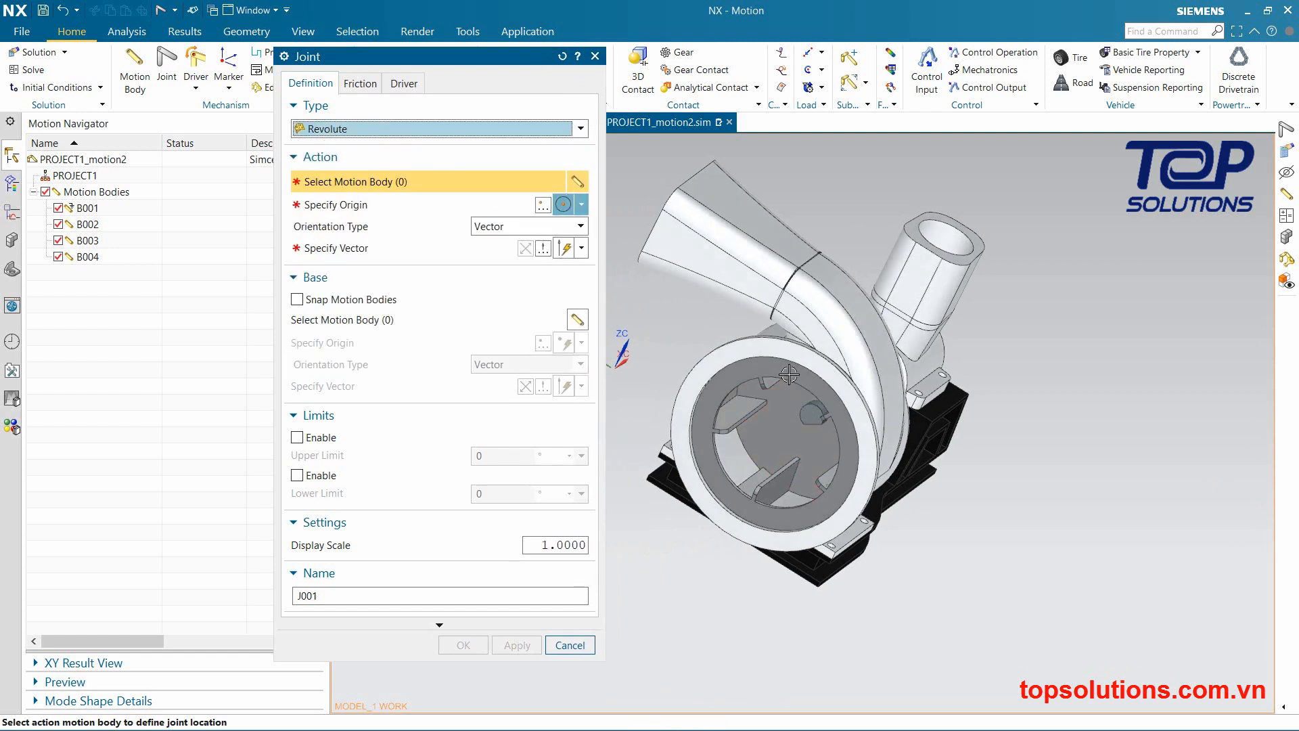
click(805, 440)
Place the joint origin at the centre of the impeller's circular edge and set its vector normal to the impeller's disc face
click(407, 200)
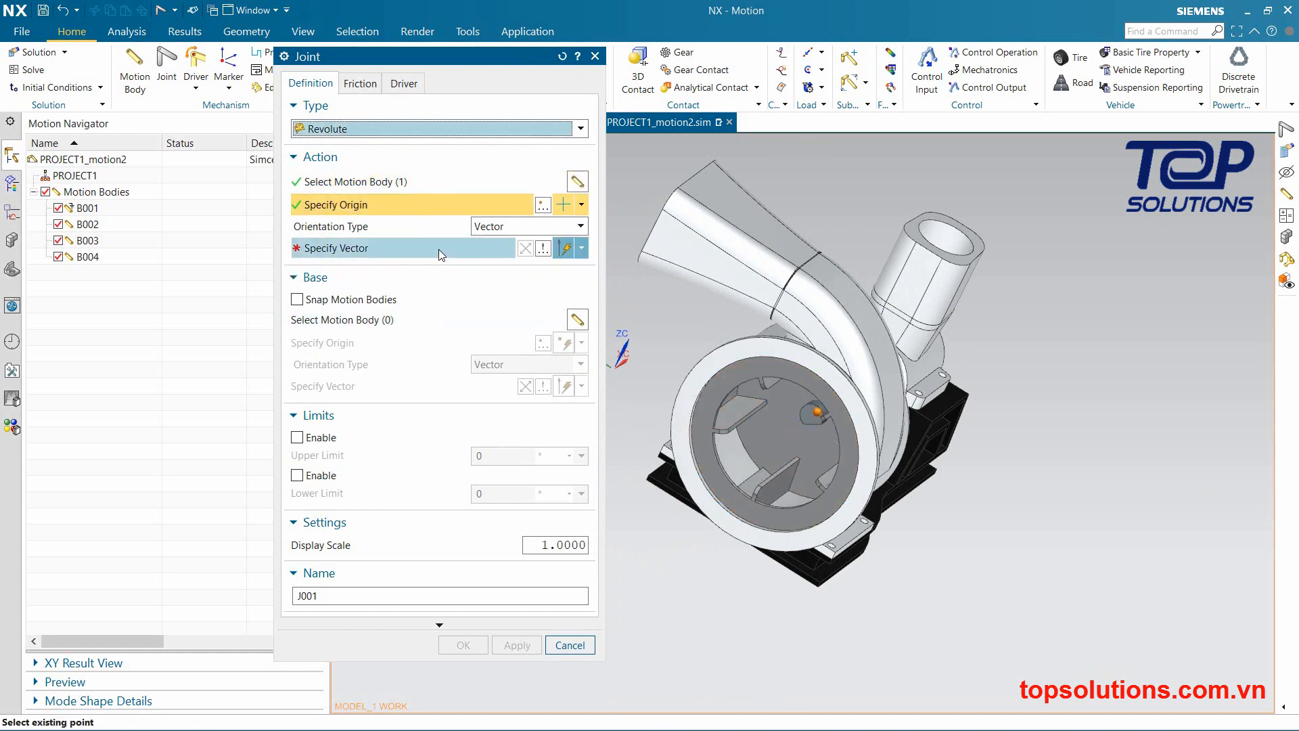
click(377, 250)
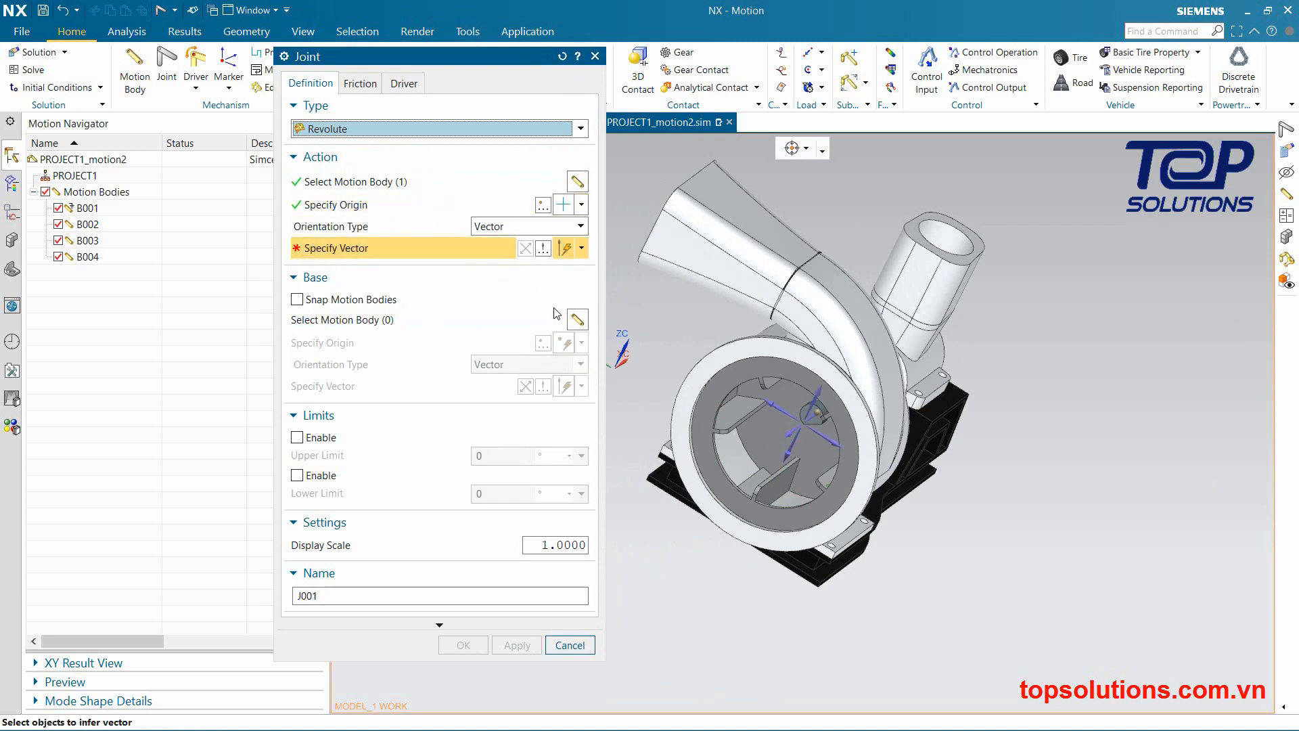
click(403, 205)
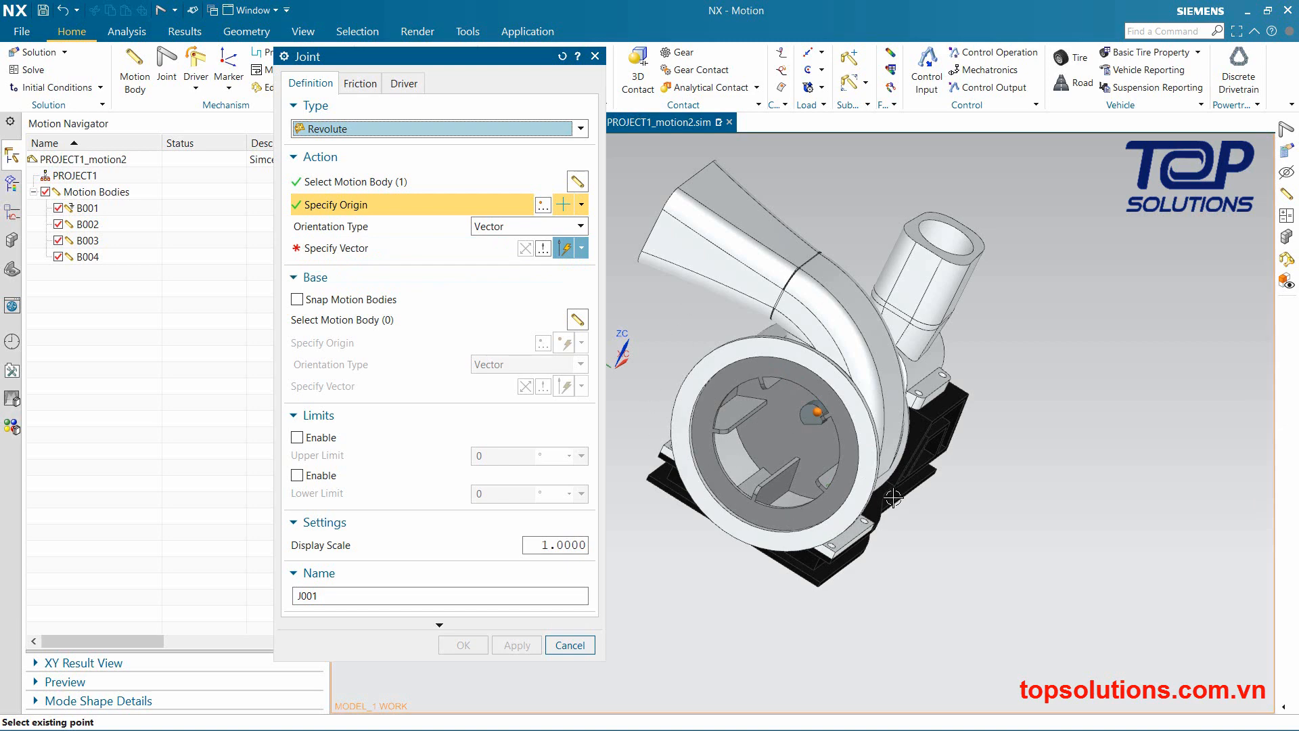
middle_drag(893, 497, 812, 460)
click(581, 204)
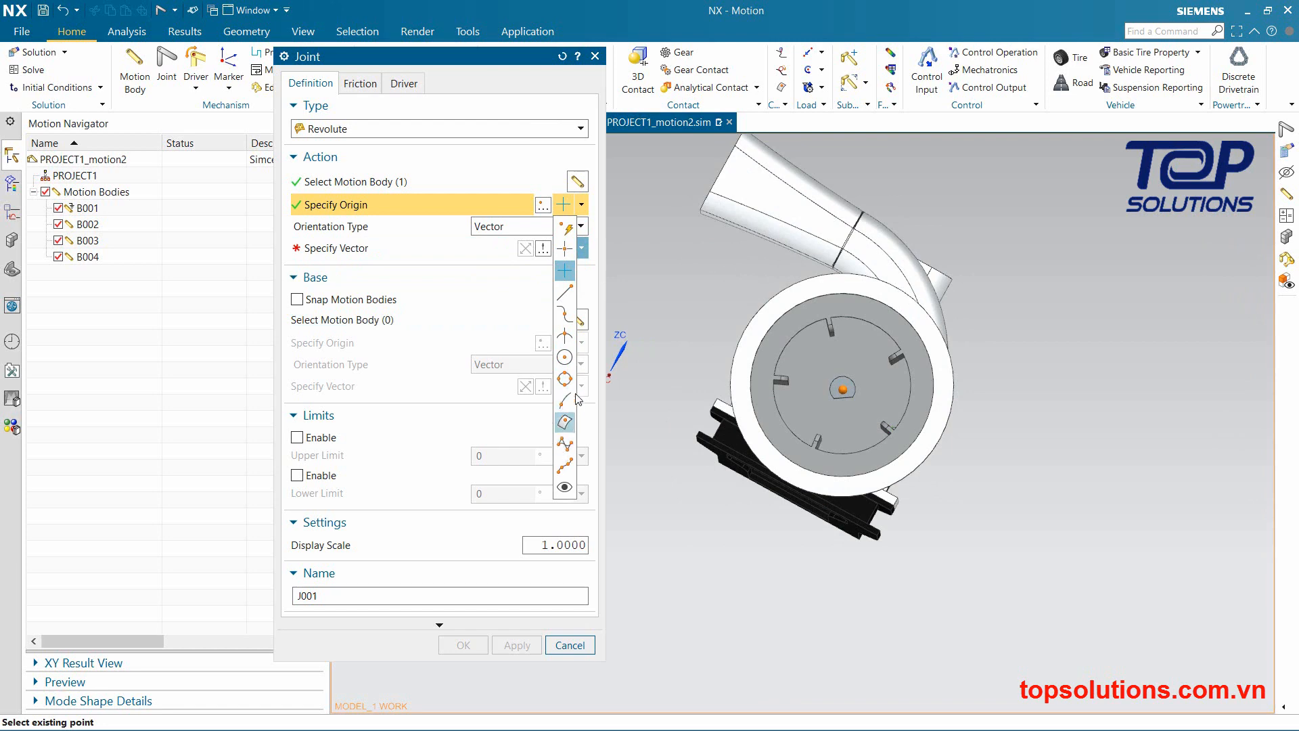
click(567, 359)
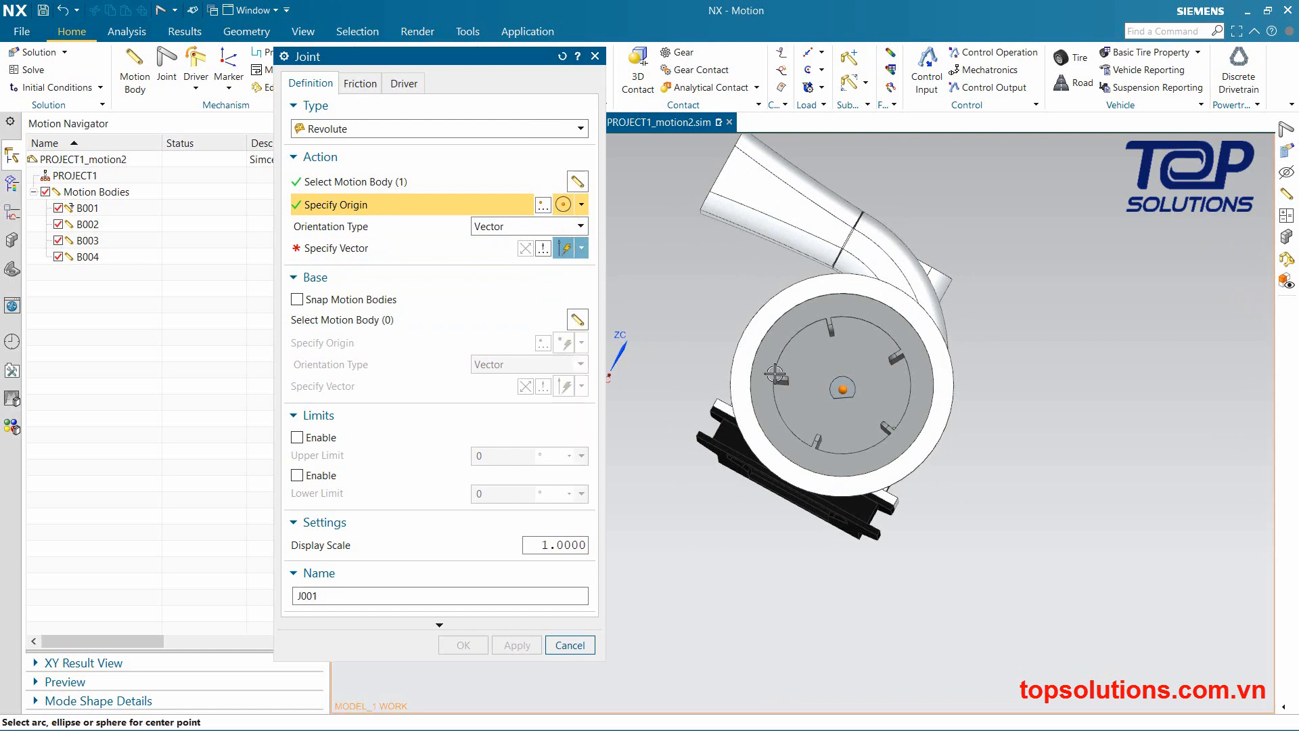
click(911, 374)
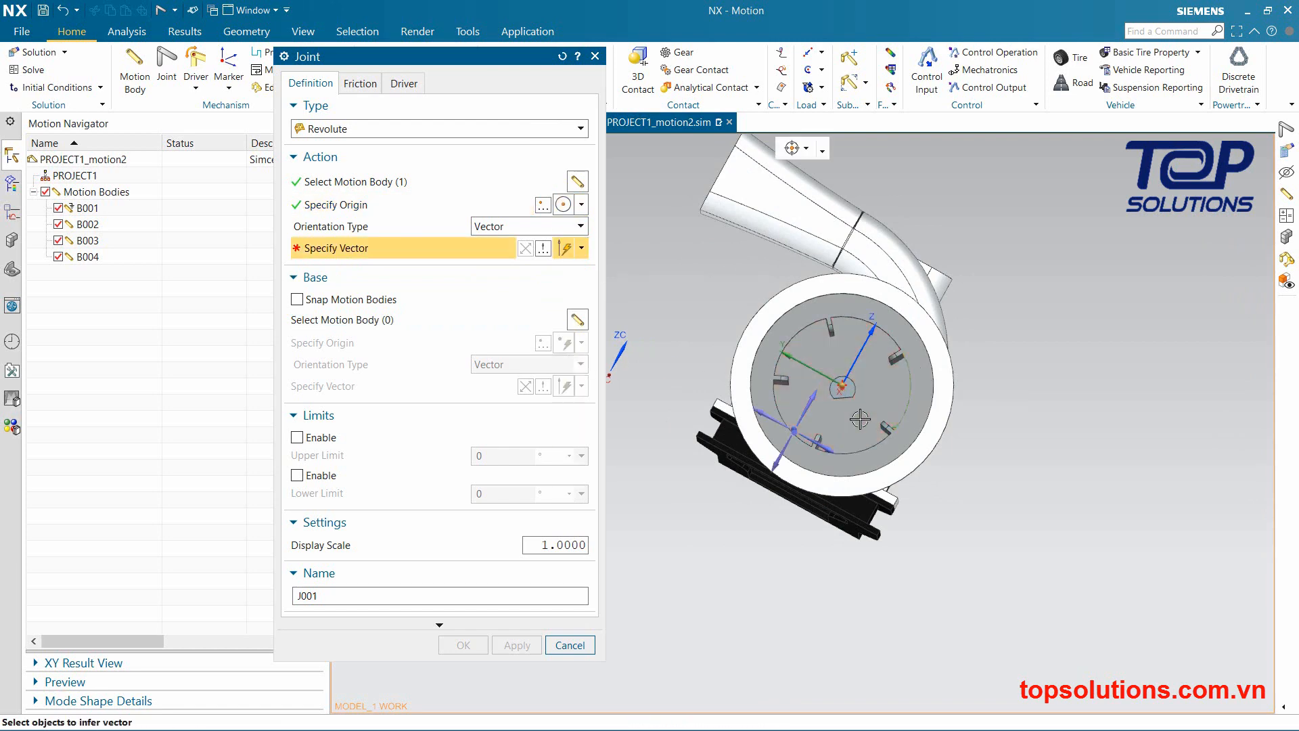
middle_drag(911, 374, 812, 339)
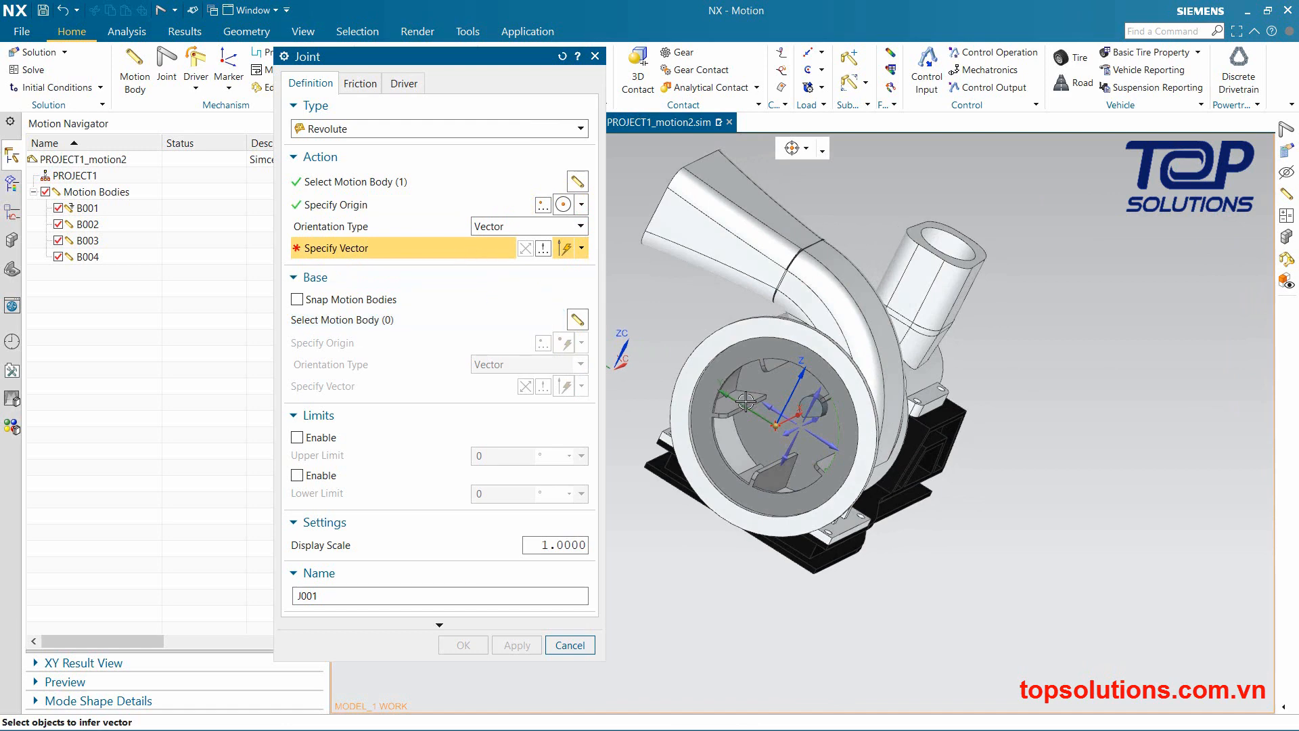
click(782, 385)
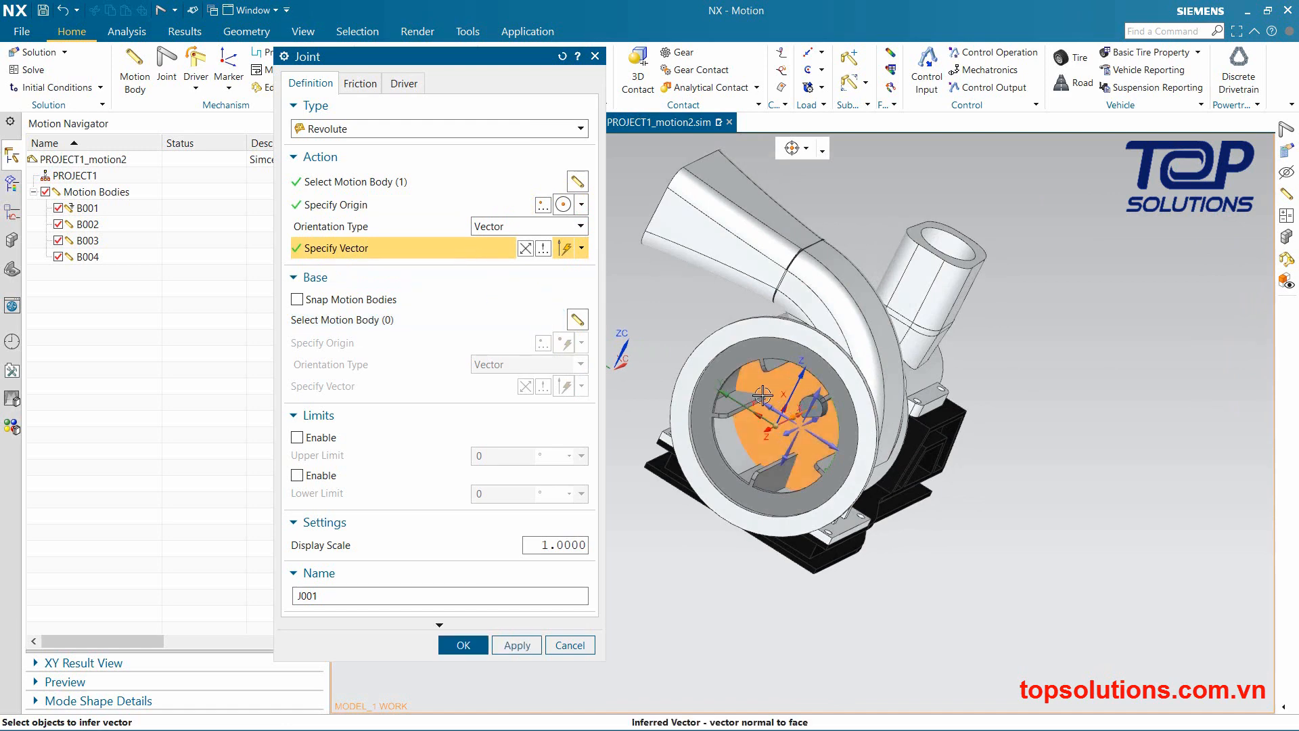
Set the fixed housing body B001 as the base, create the revolute joint, and expand the list of joints
middle_drag(739, 472, 772, 413)
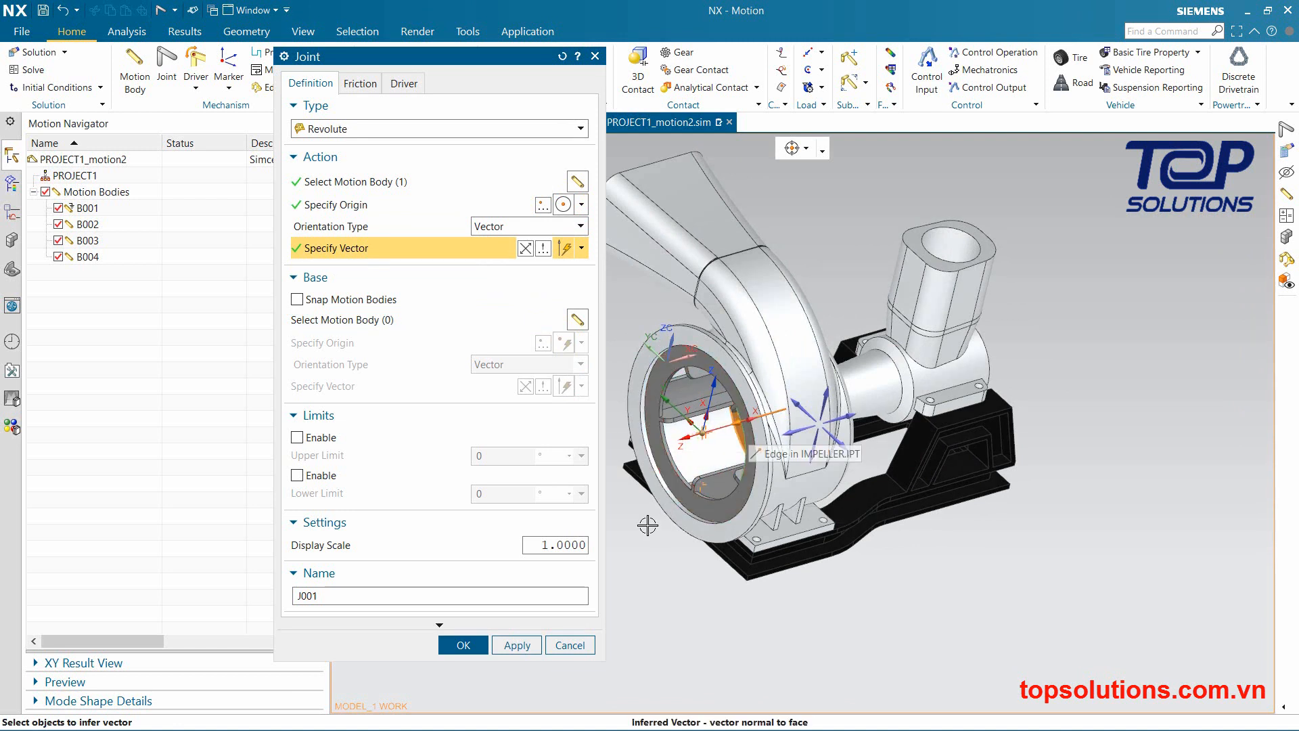
click(483, 327)
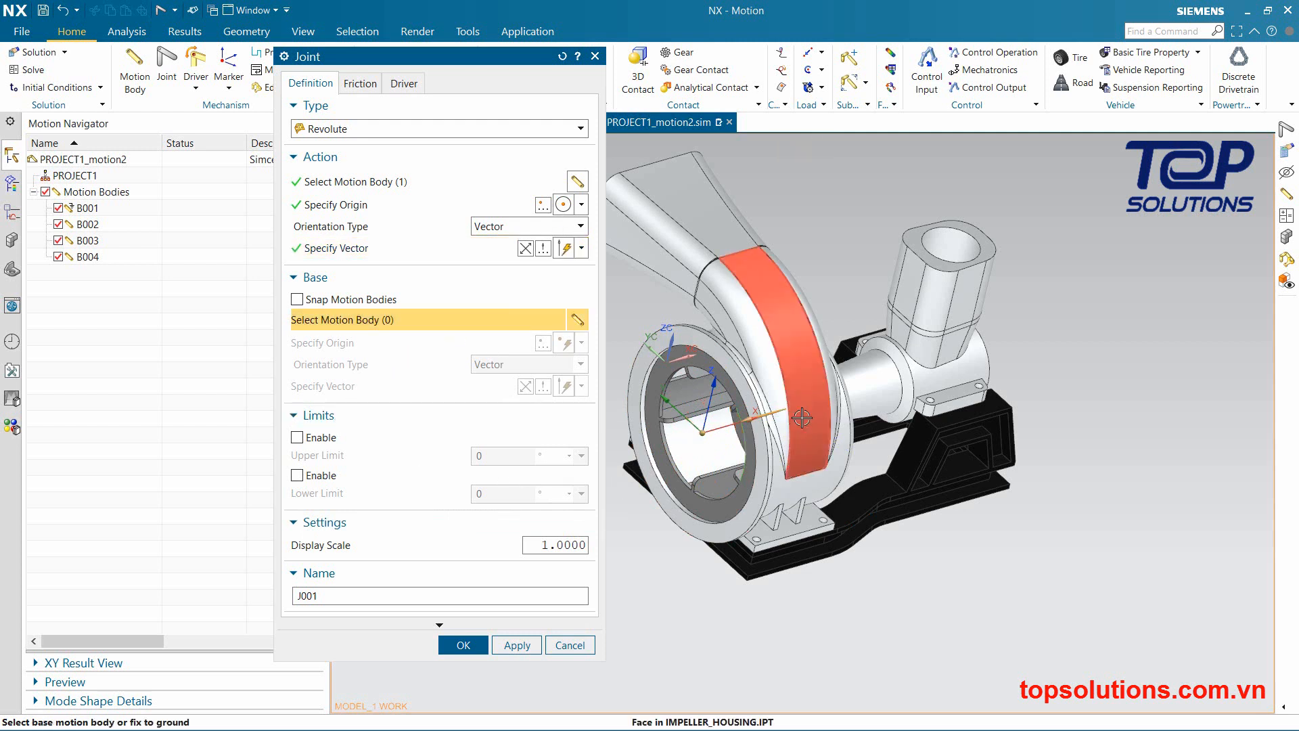
click(805, 477)
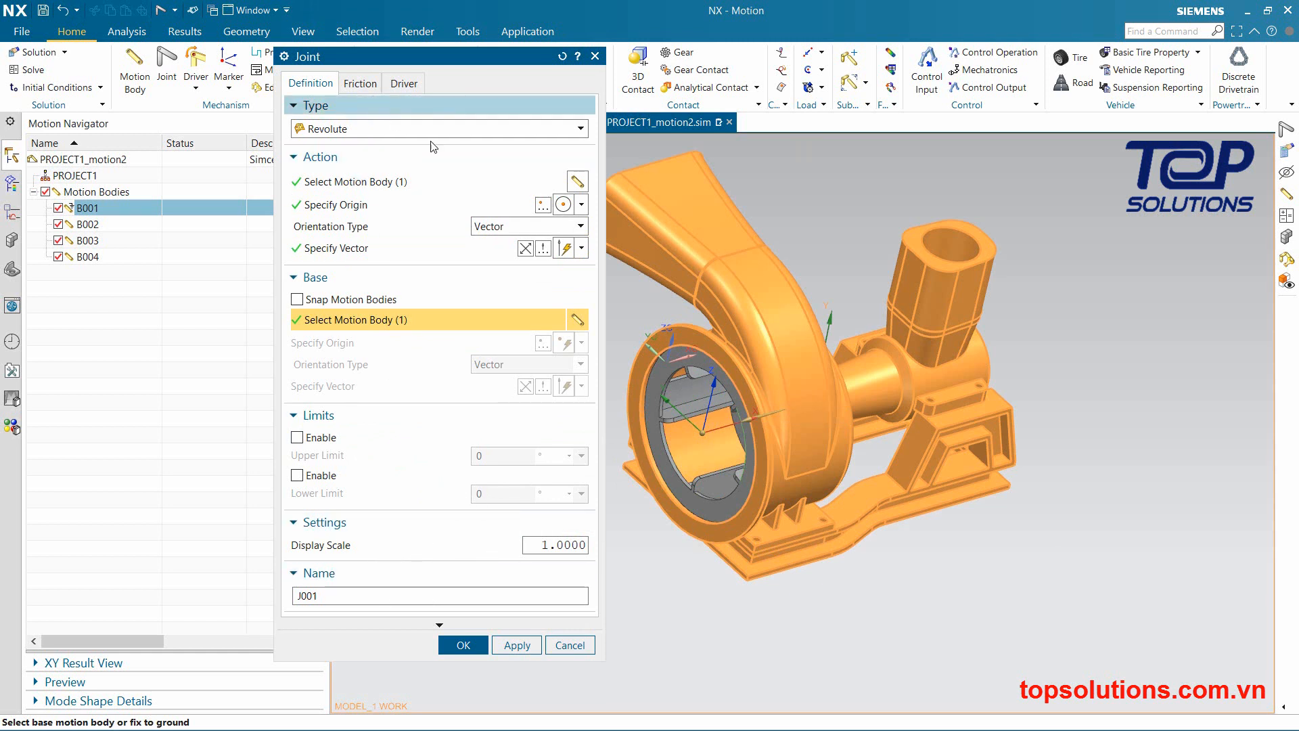
click(514, 646)
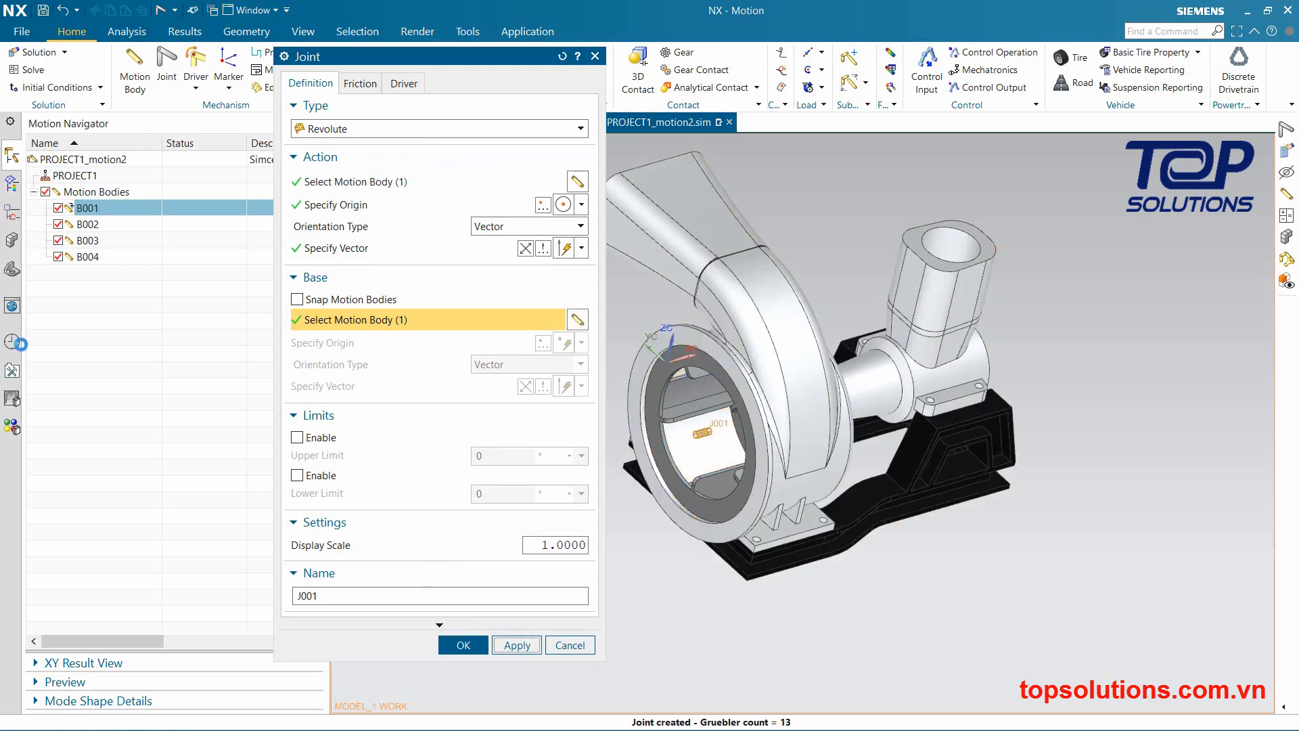
click(34, 274)
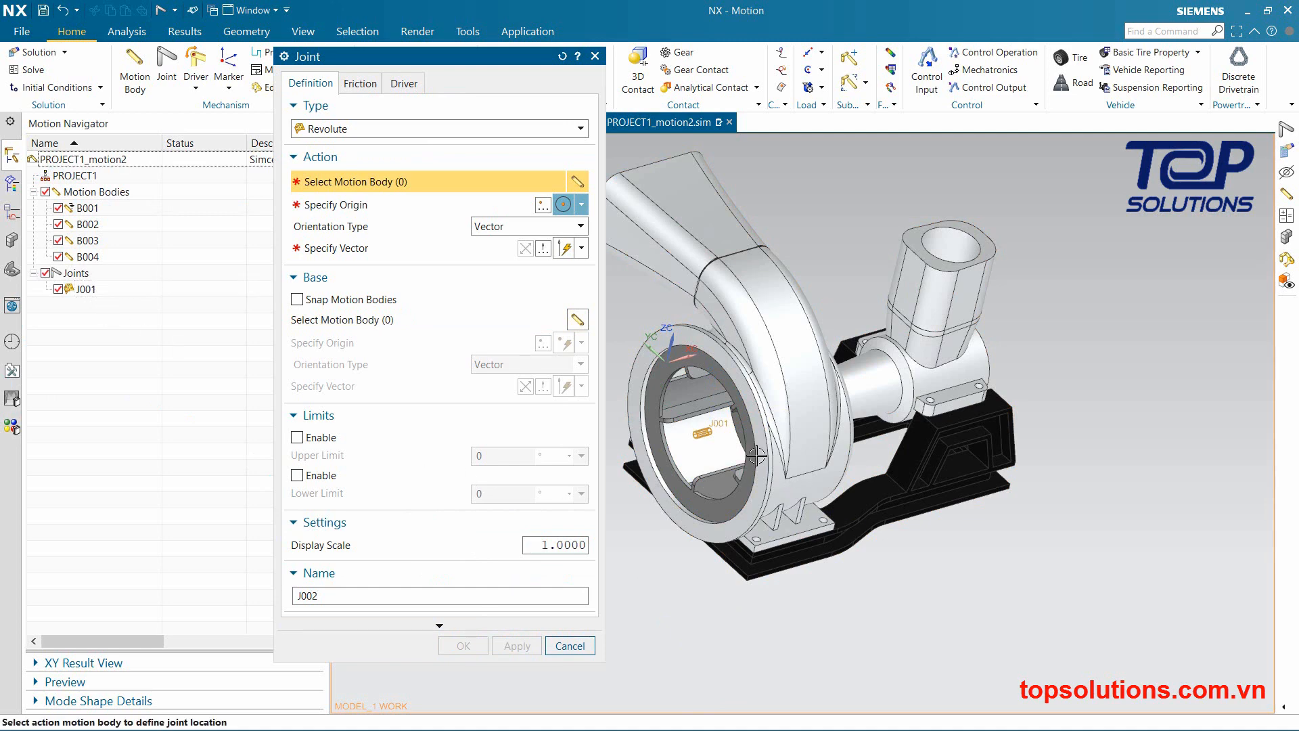
Define a second revolute joint with the connecting rod body B003 as action body and the crankshaft body B002 as base
middle_drag(930, 563, 832, 537)
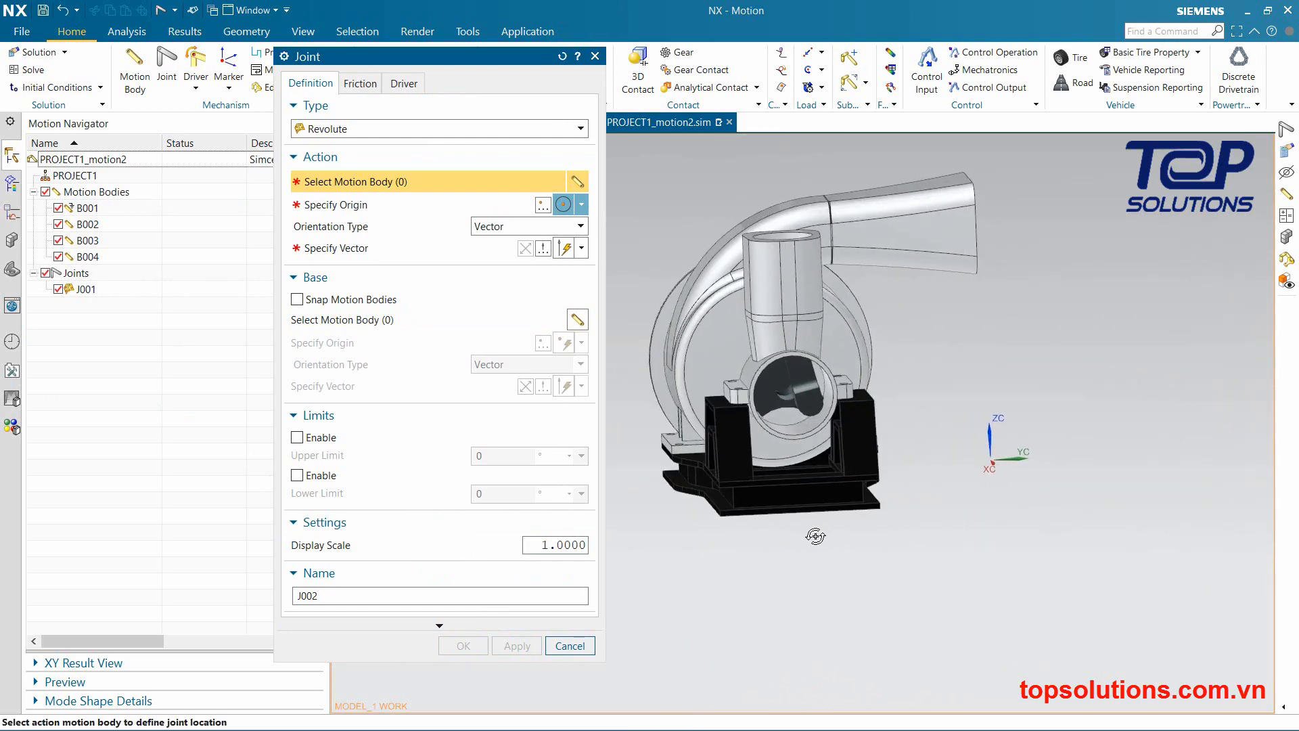
scroll(780, 425, up, 3)
middle_drag(803, 406, 734, 452)
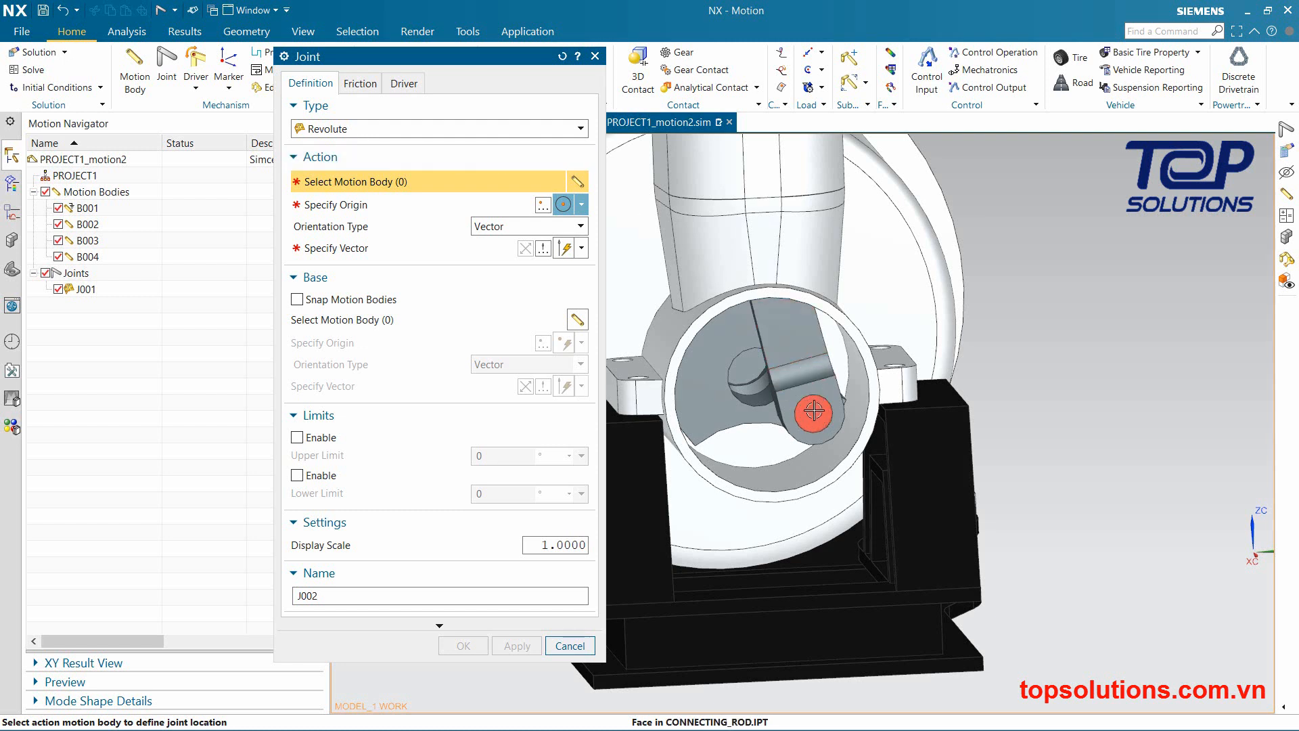
click(789, 329)
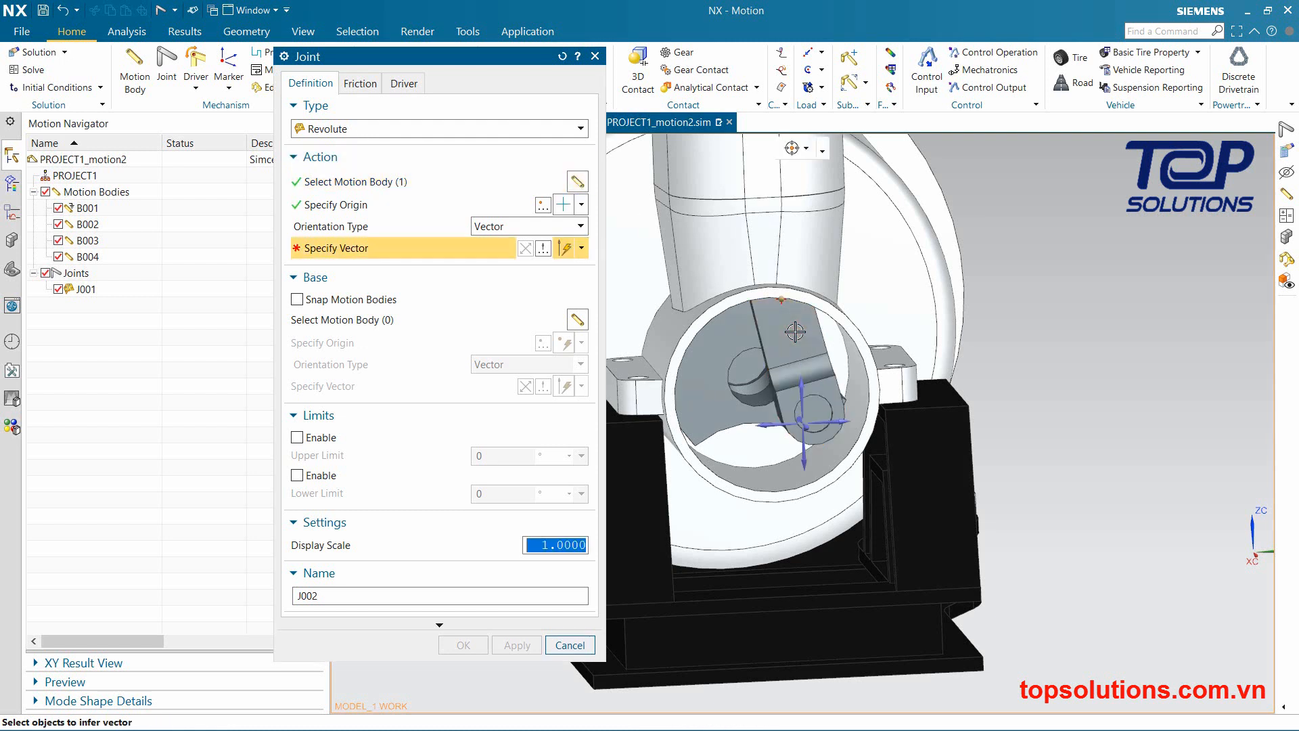
click(388, 326)
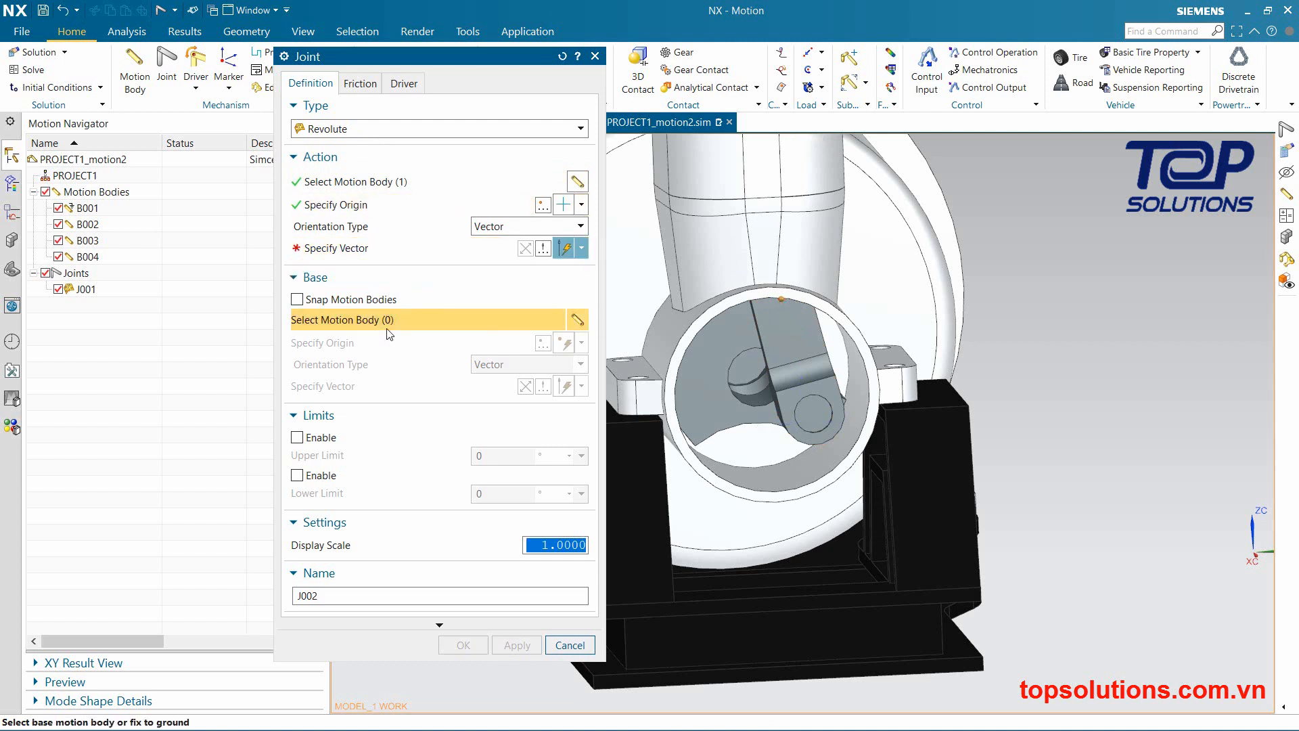
click(815, 409)
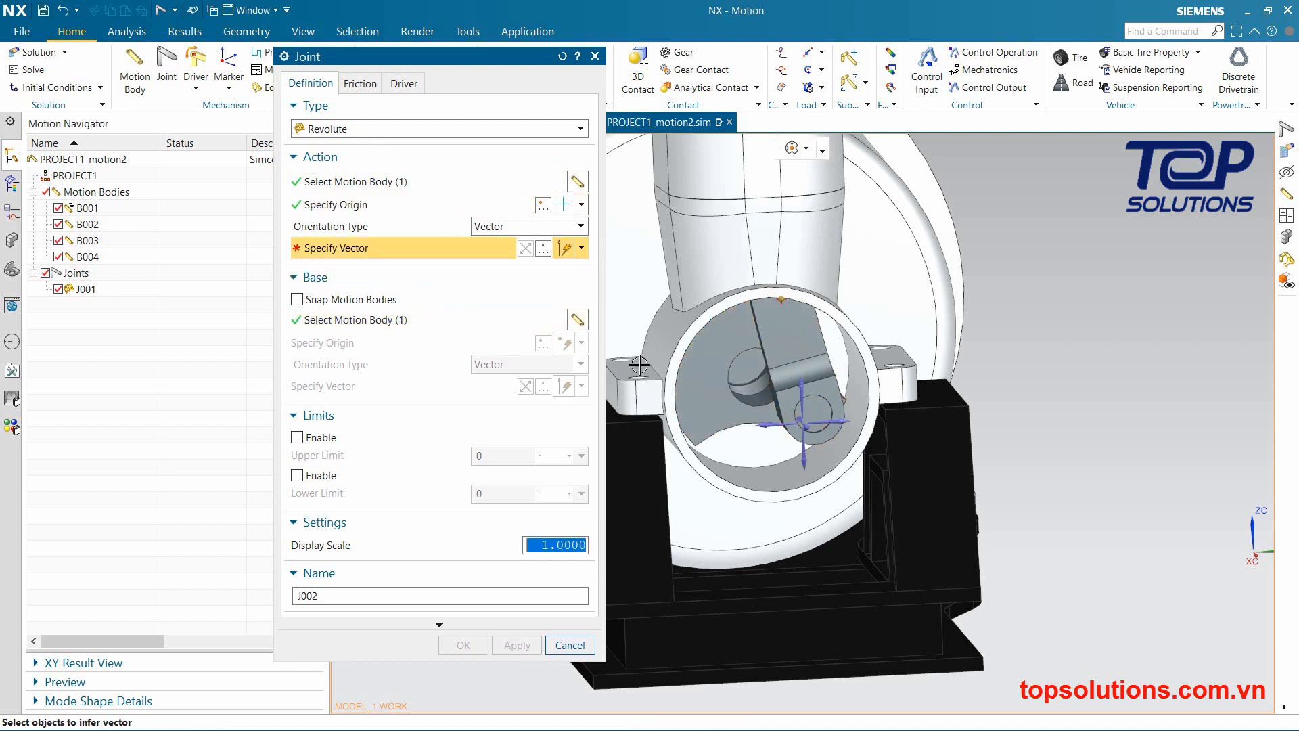
click(373, 189)
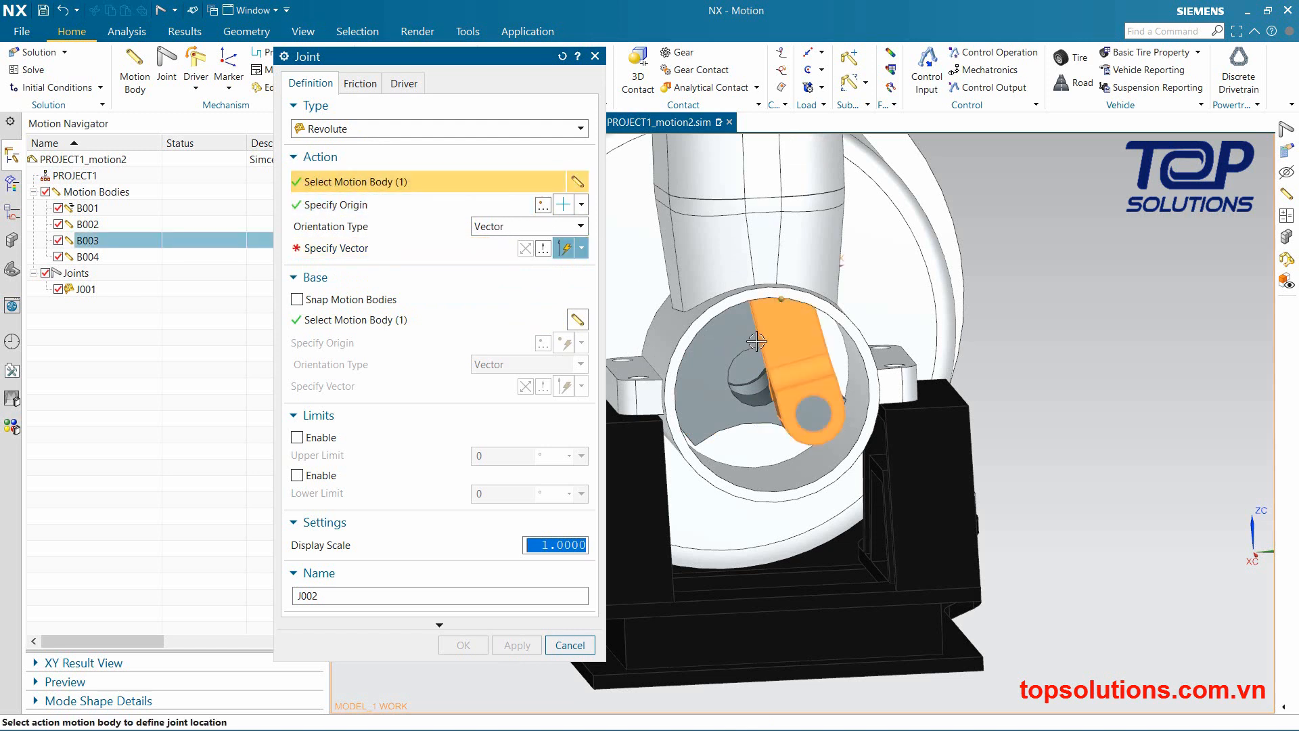
click(406, 321)
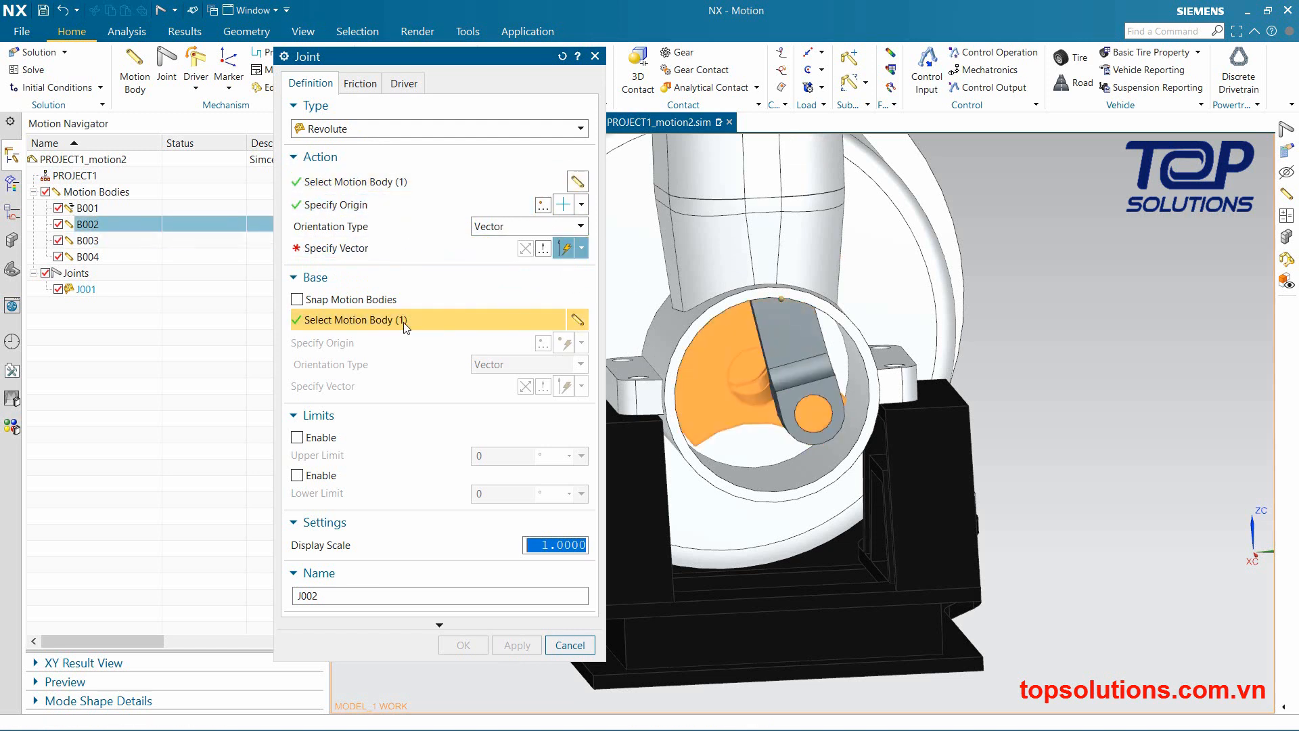
Review the second revolute joint's action and base bodies, and place its origin at the centre of the connecting rod's lower pin edge
click(405, 184)
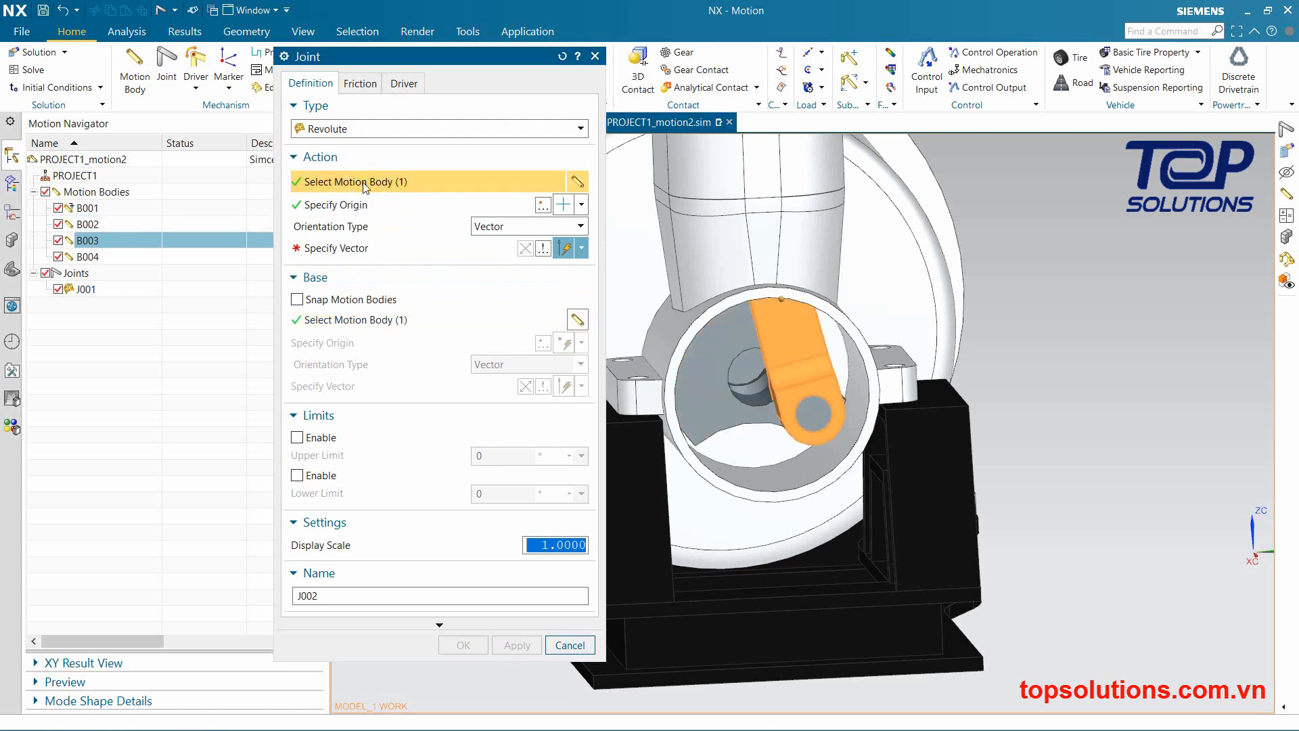
click(409, 320)
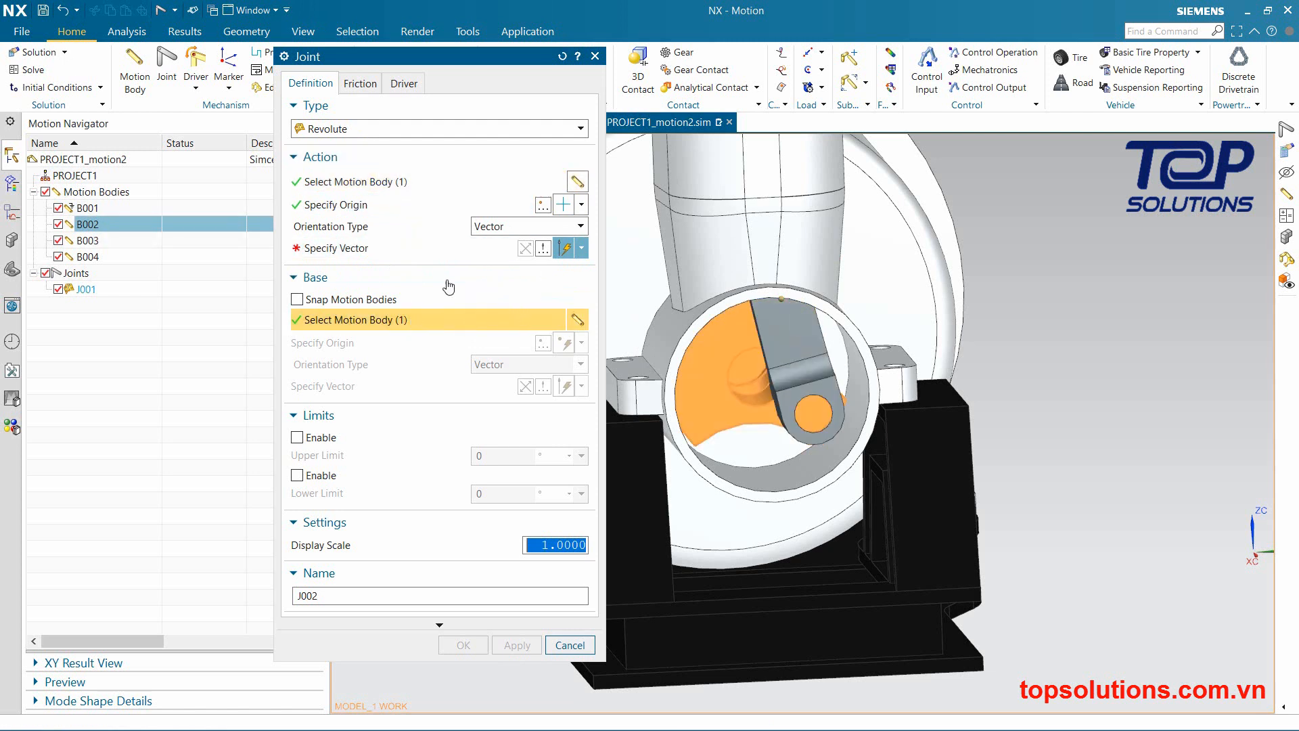
click(372, 203)
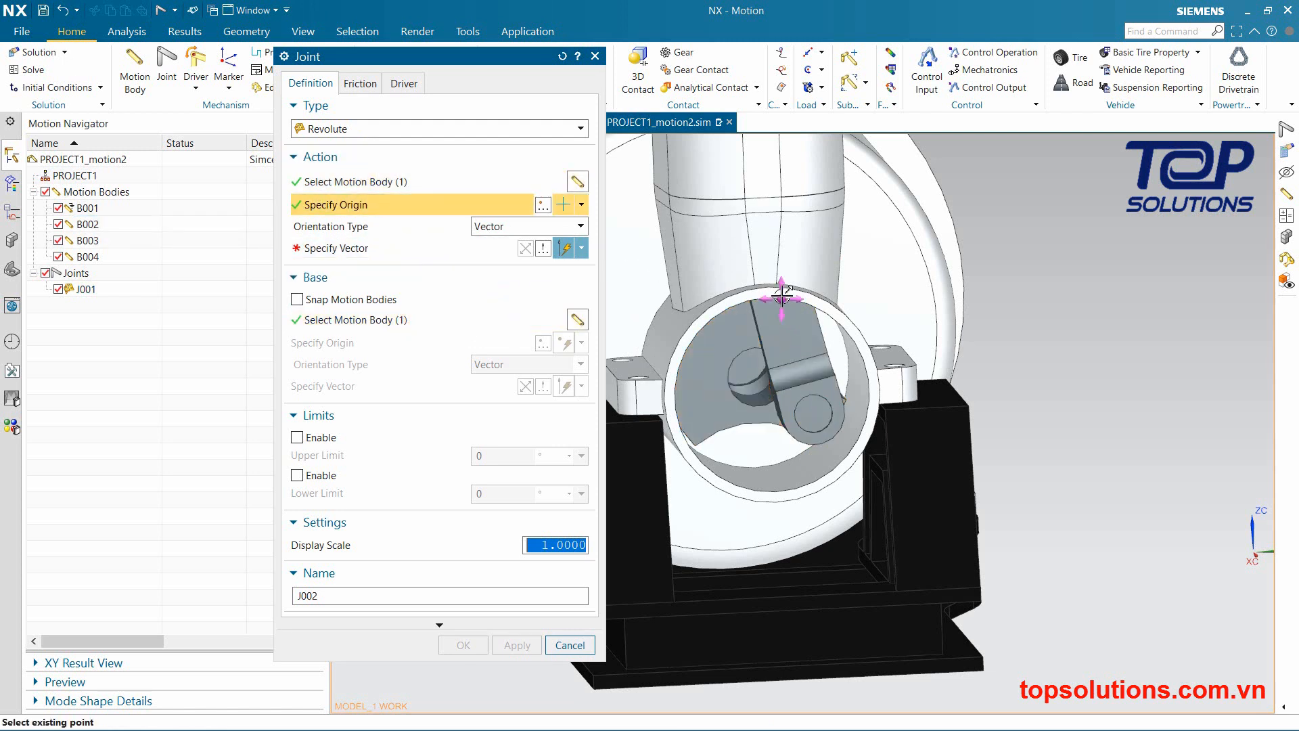
click(582, 205)
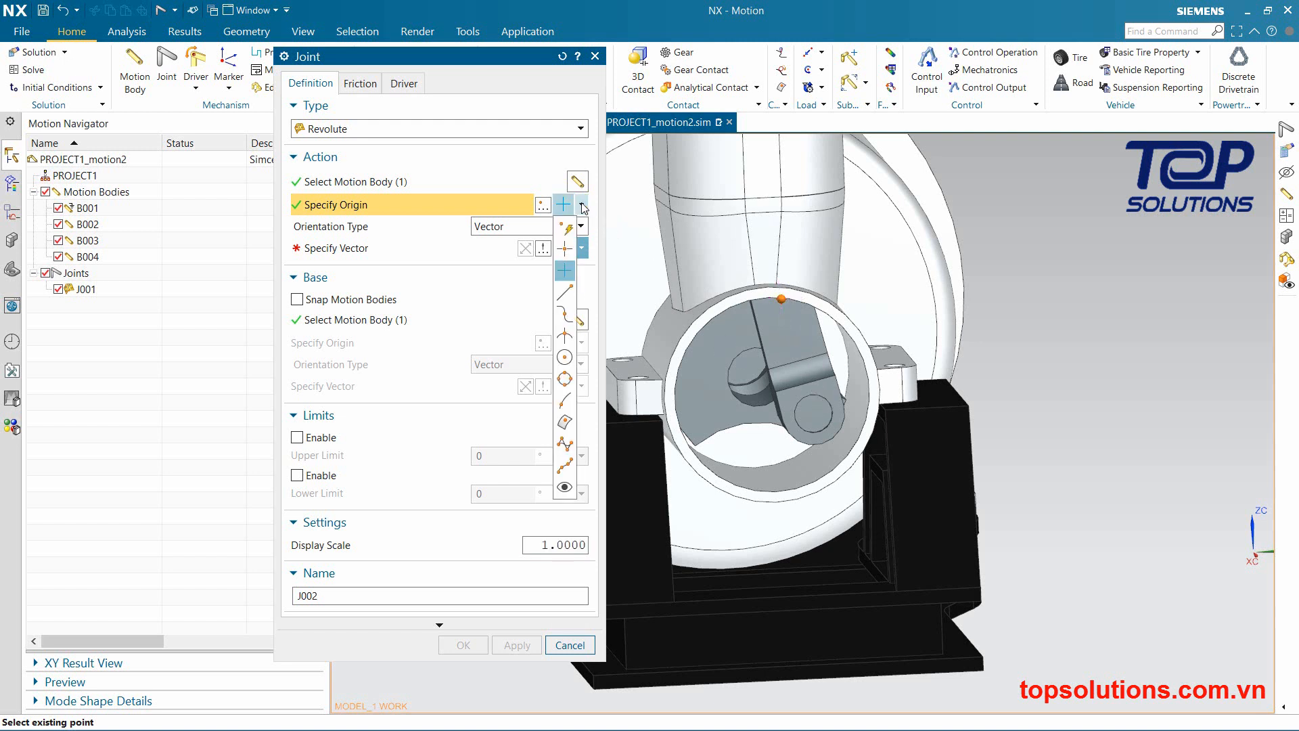
click(565, 345)
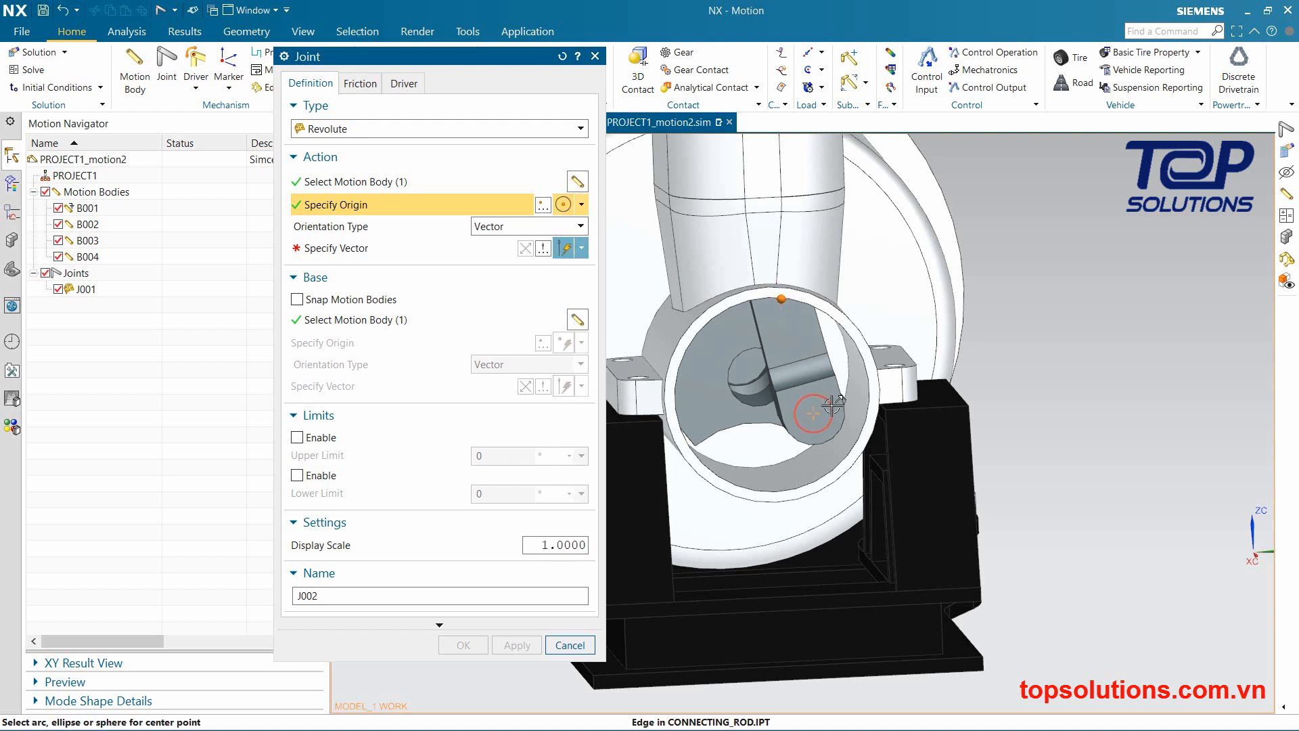
click(820, 425)
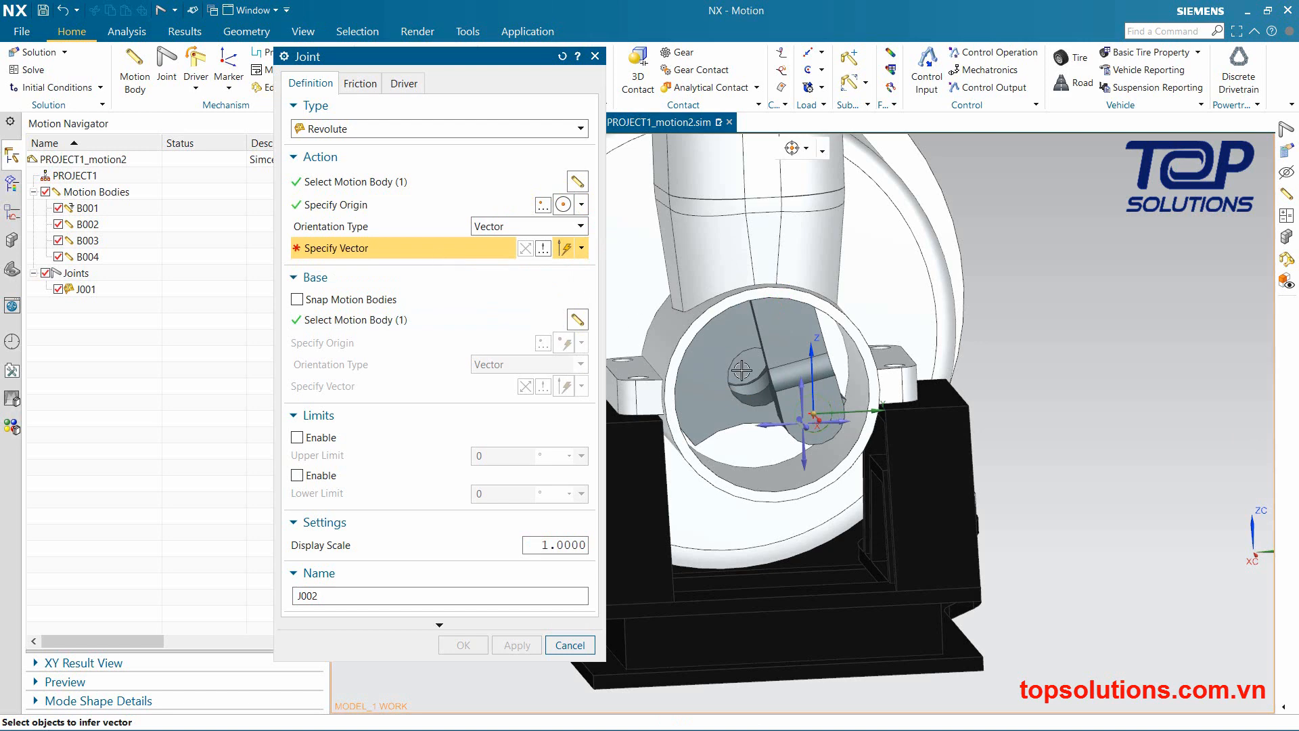
Set the joint's vector normal to the crank pin's end face and create the revolute joint between connecting rod and crankshaft
scroll(798, 416, up, 3)
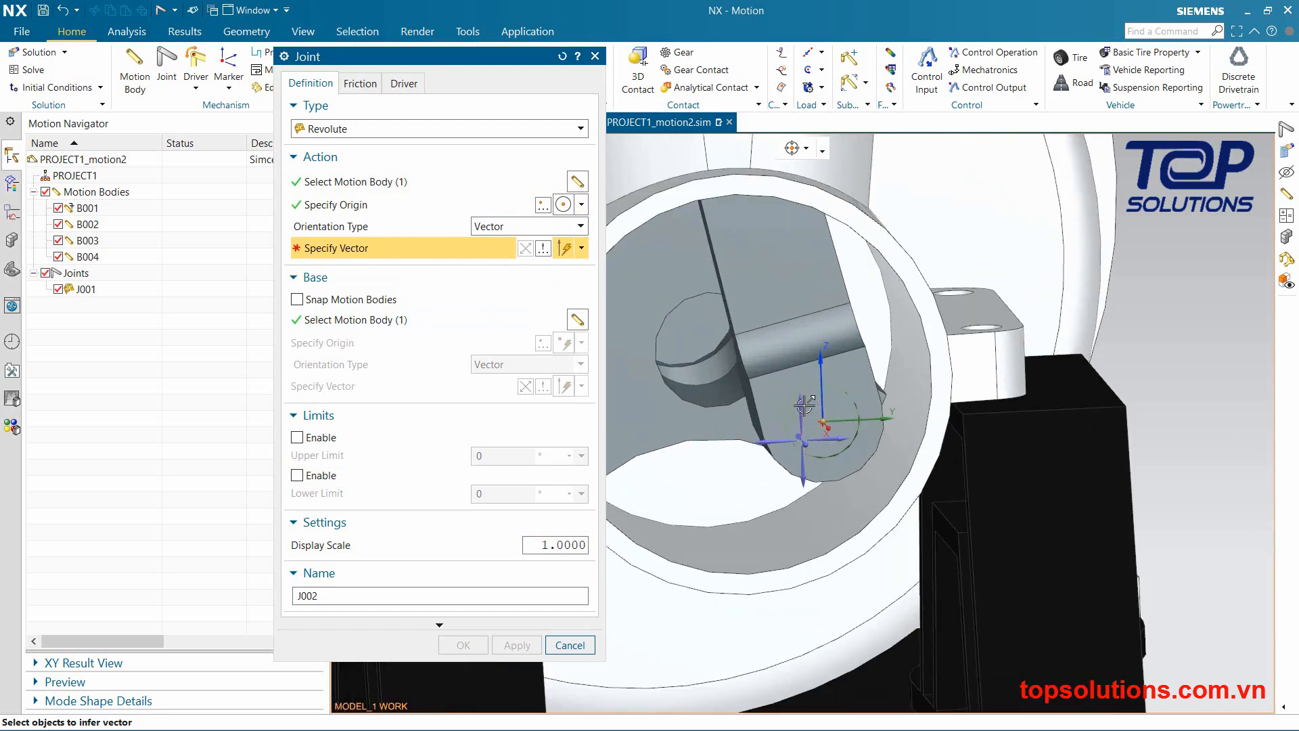
click(844, 406)
middle_drag(845, 410, 894, 460)
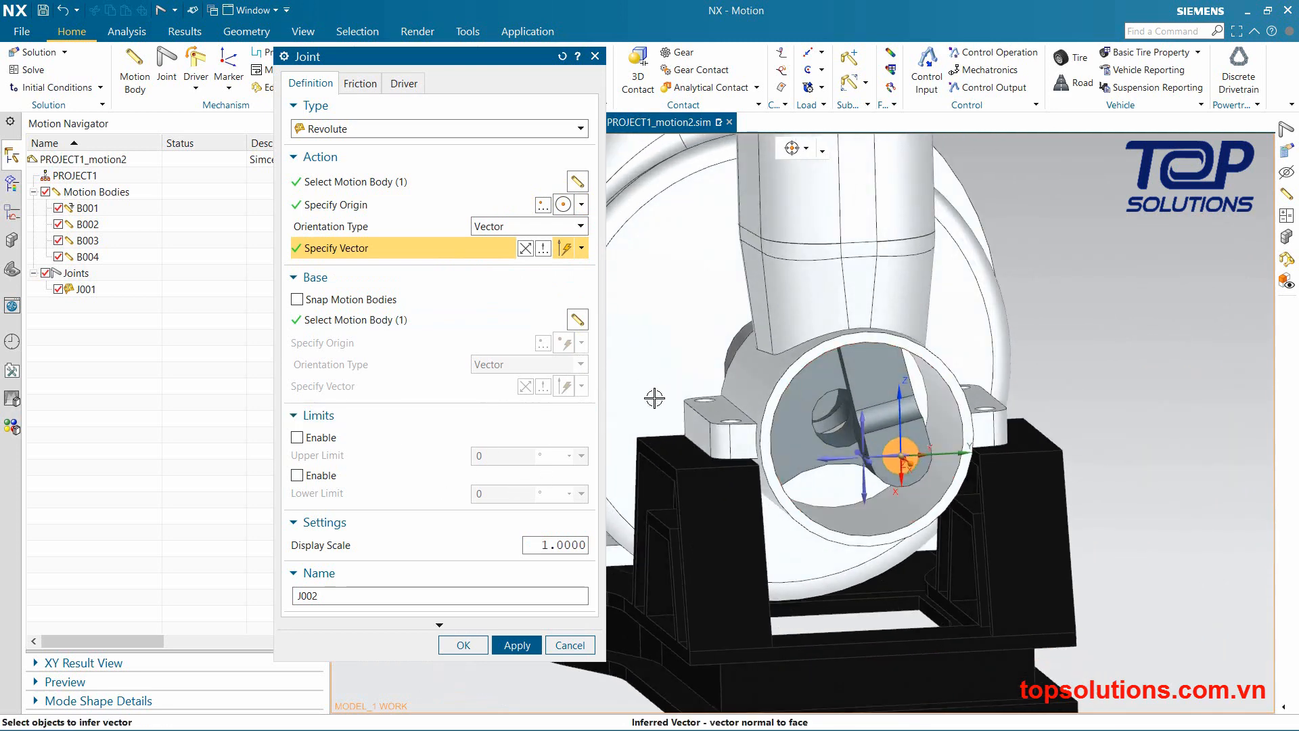
click(517, 645)
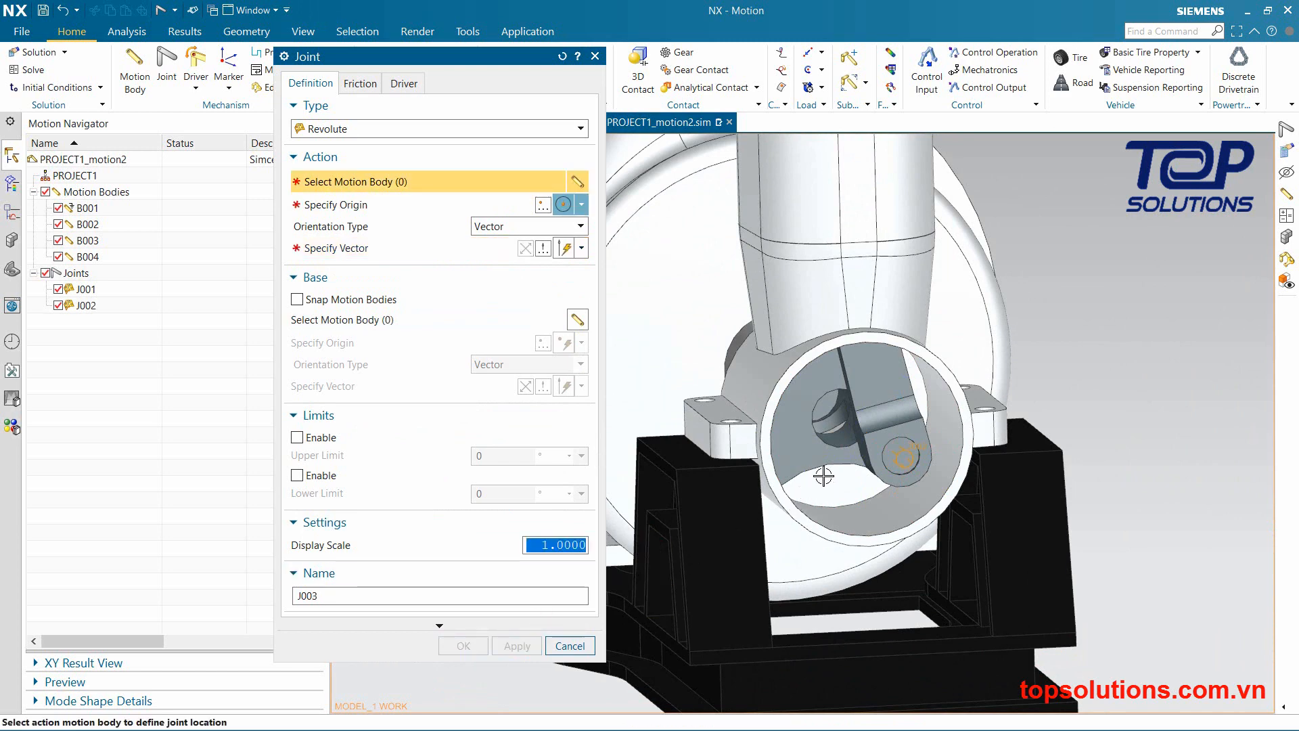
Hide the housing body B001 and define a third revolute joint with the piston as action body and the connecting rod as base
scroll(803, 435, down, 3)
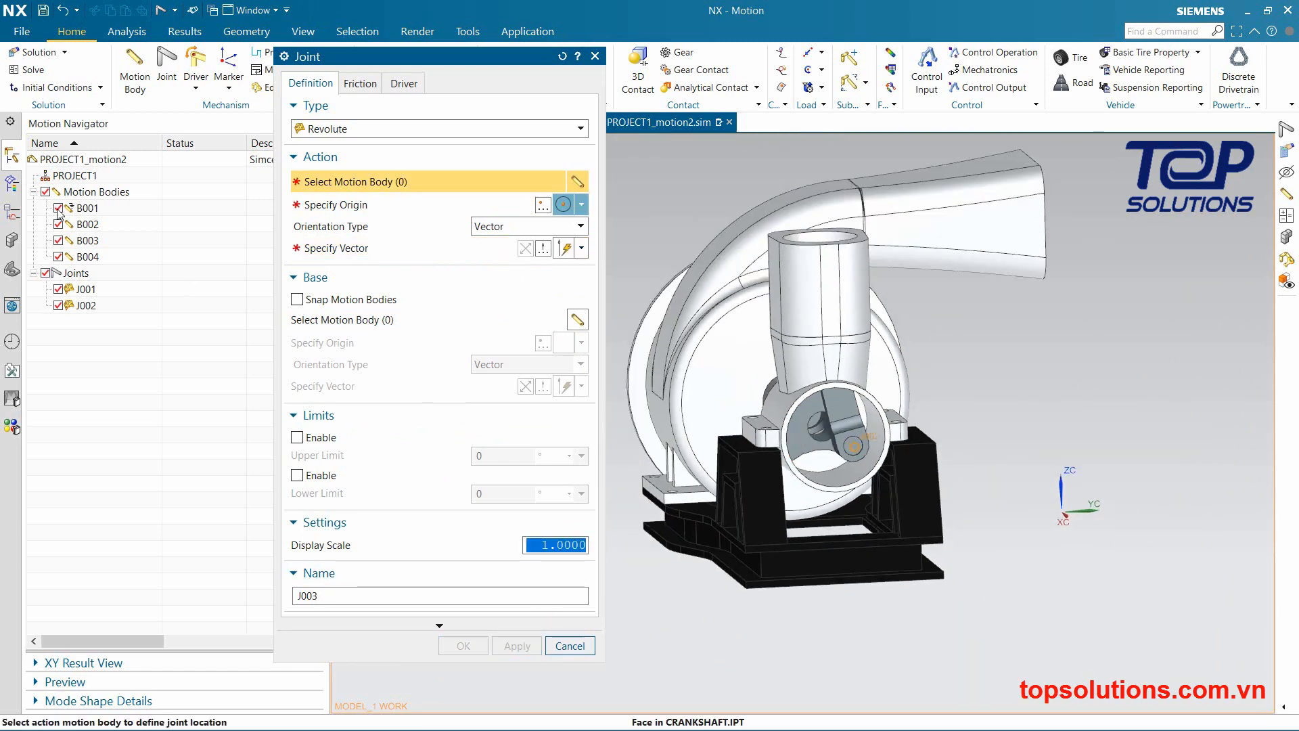
shift+middle_drag(901, 357, 899, 397)
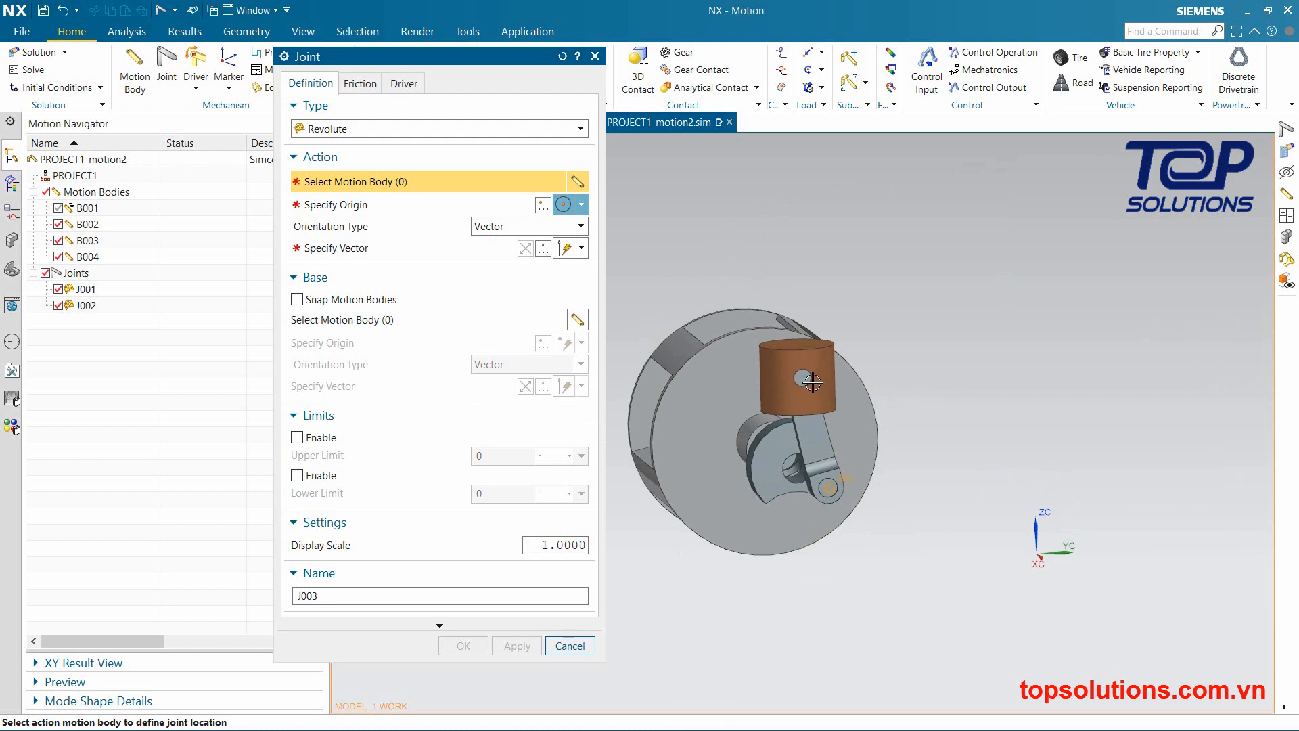
scroll(811, 383, up, 3)
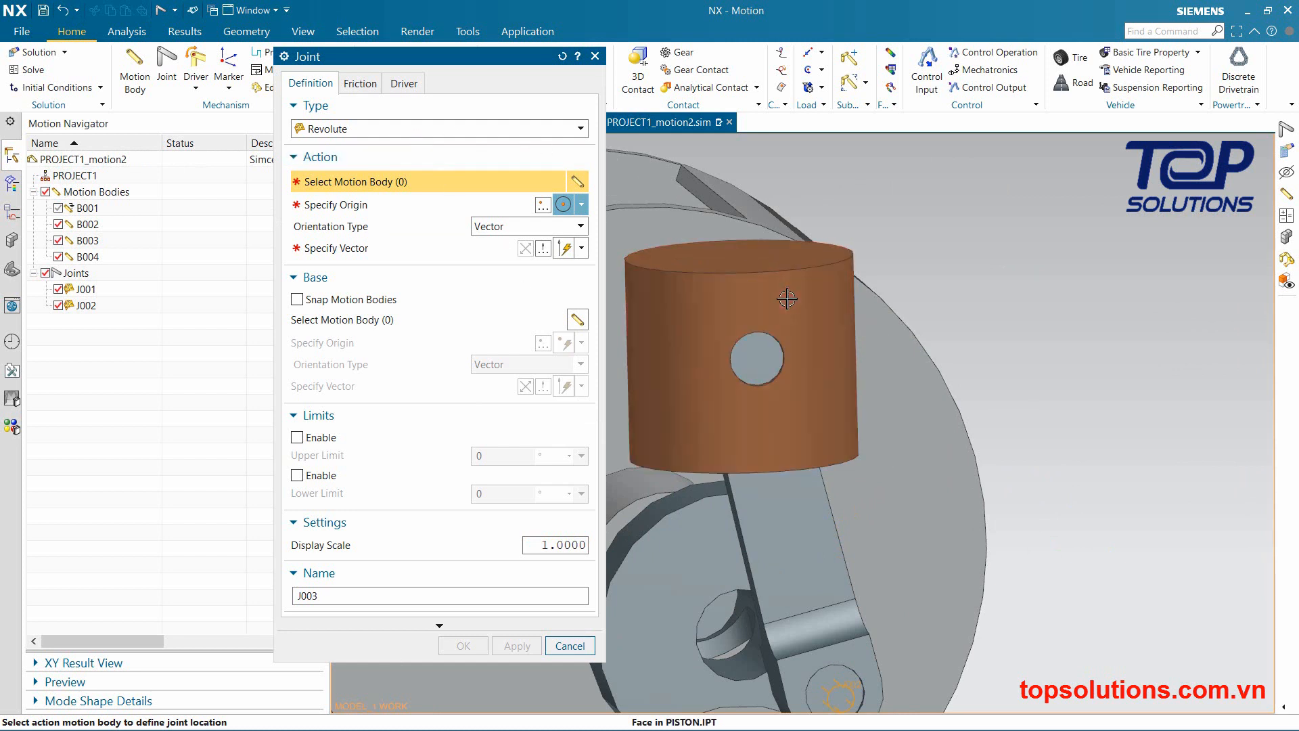
click(745, 320)
click(562, 321)
click(759, 539)
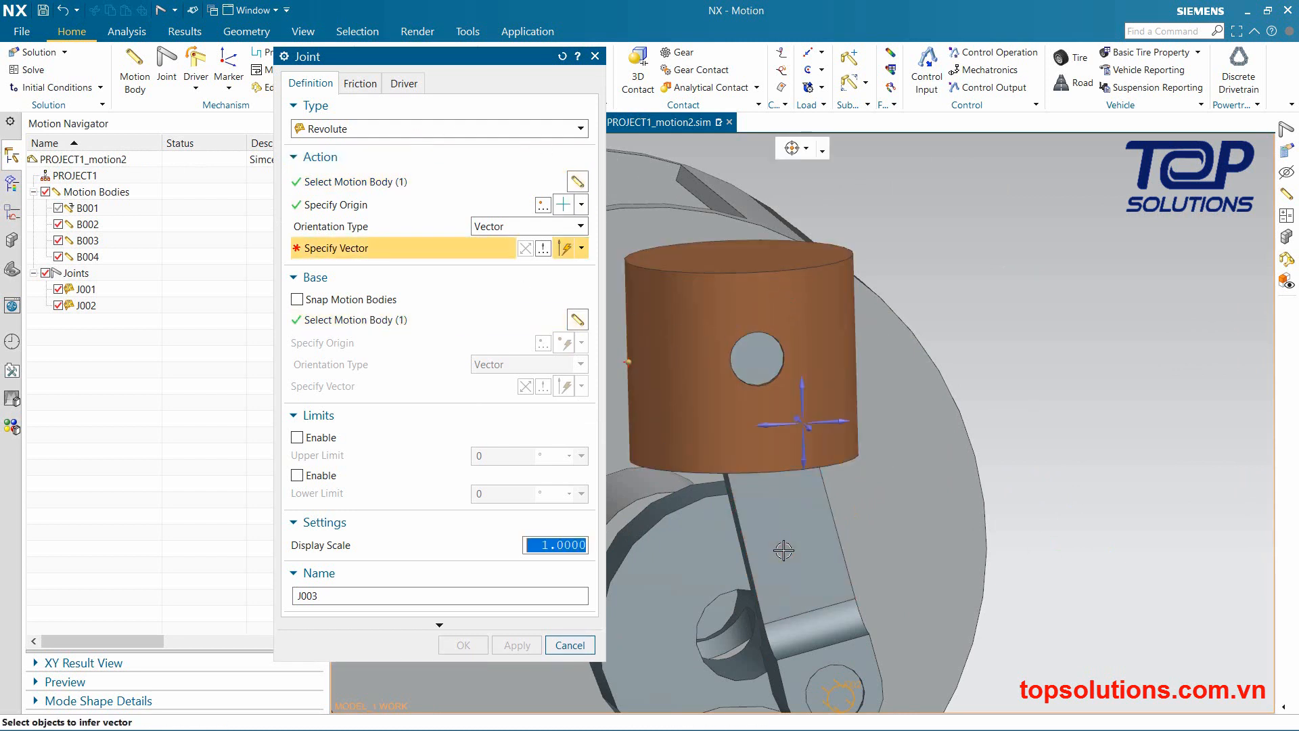
Place the third joint's origin at the centre of the circular pin edge on the piston's side
click(367, 206)
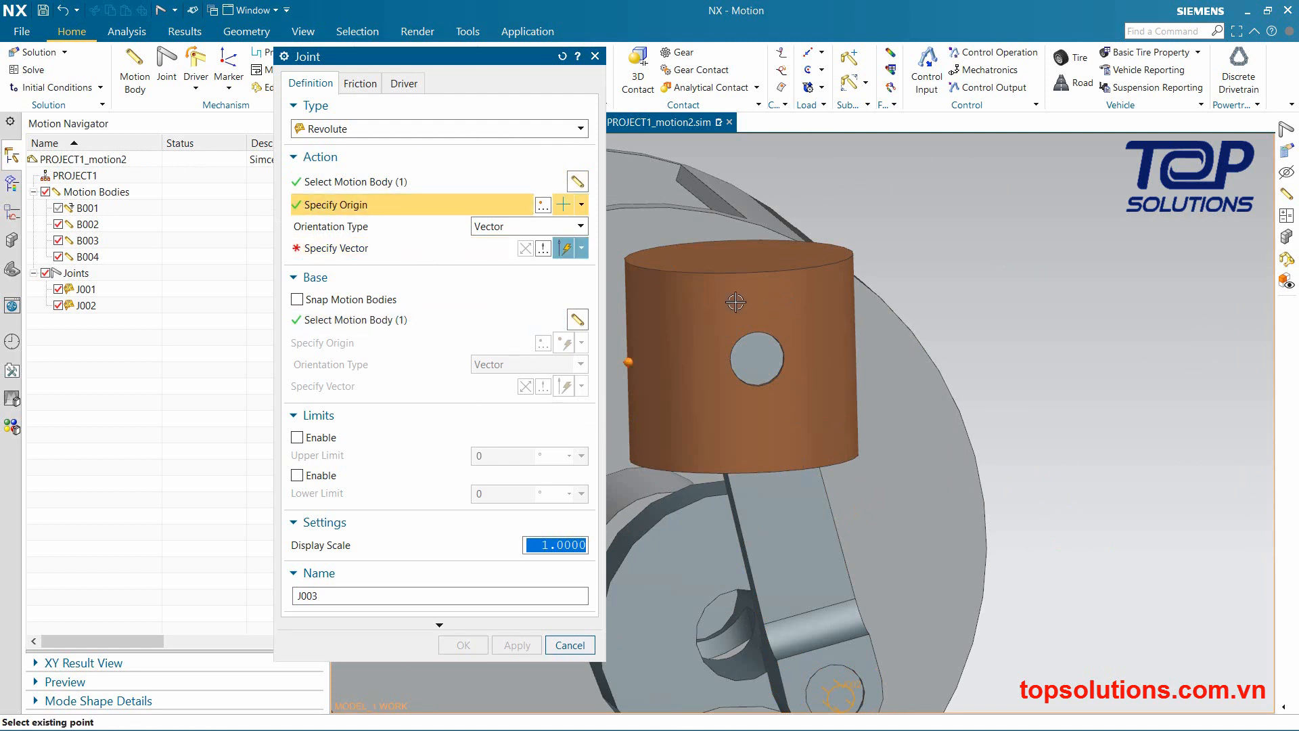
click(581, 204)
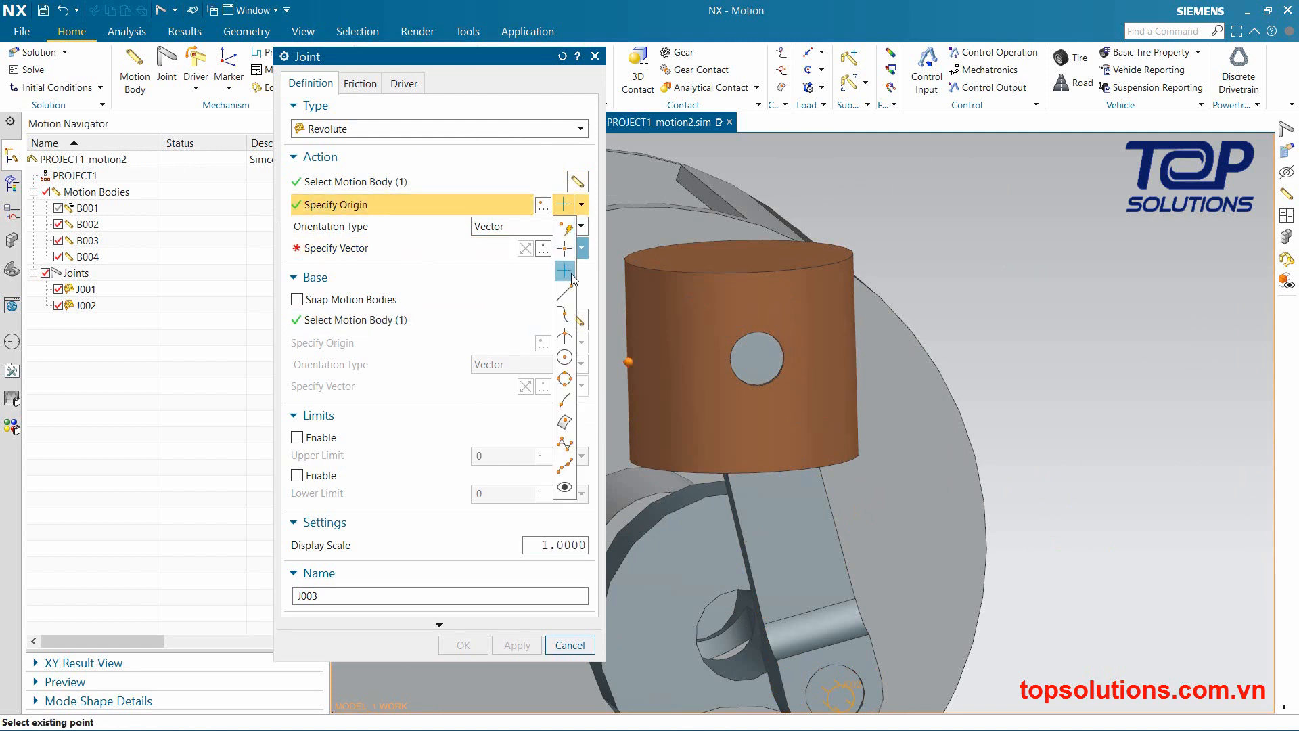
click(565, 346)
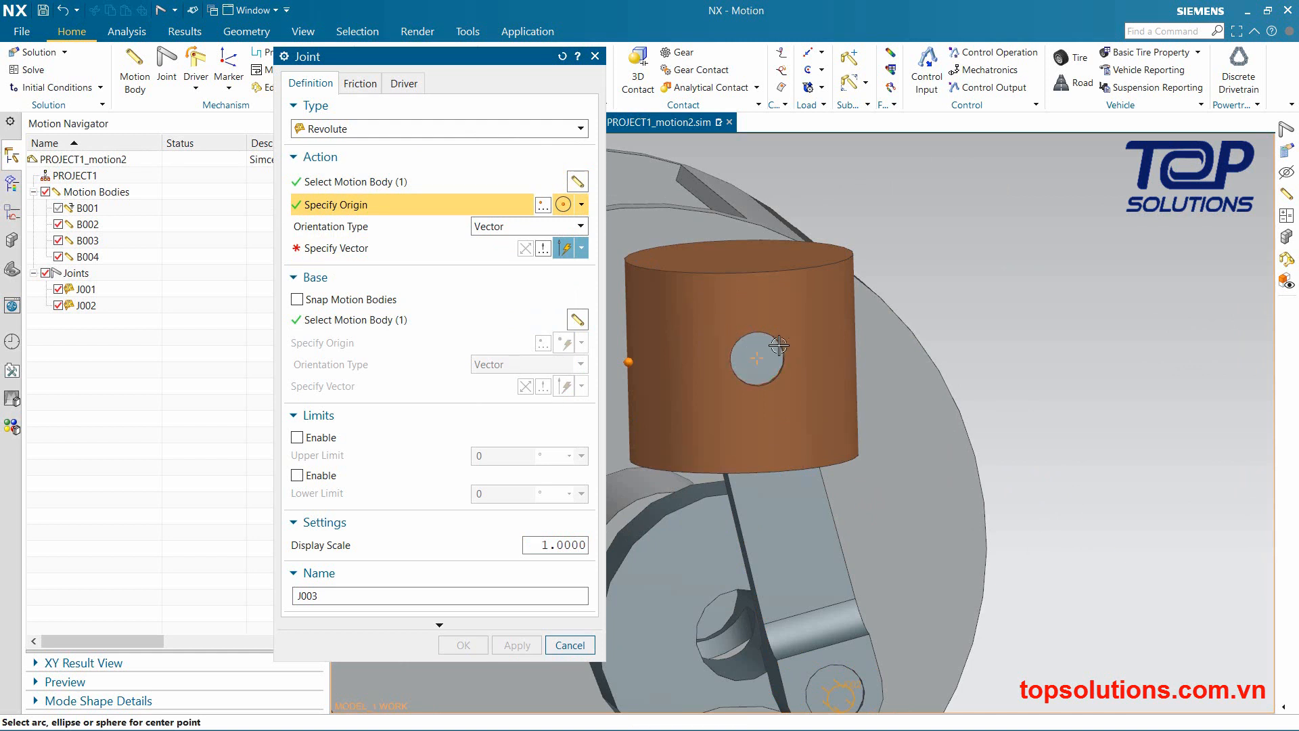
click(778, 345)
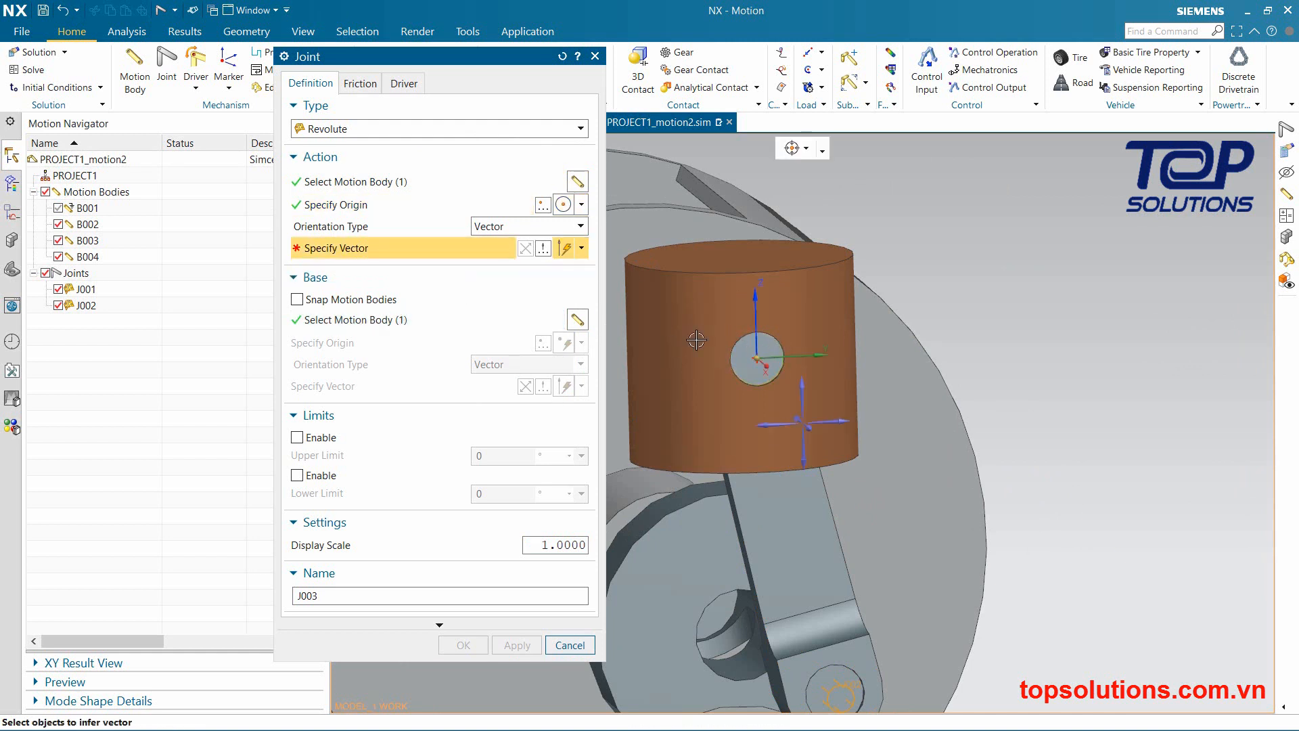
Set the joint's vector normal to the piston pin's end face and create the piston's revolute joint
click(757, 357)
middle_drag(758, 418, 796, 421)
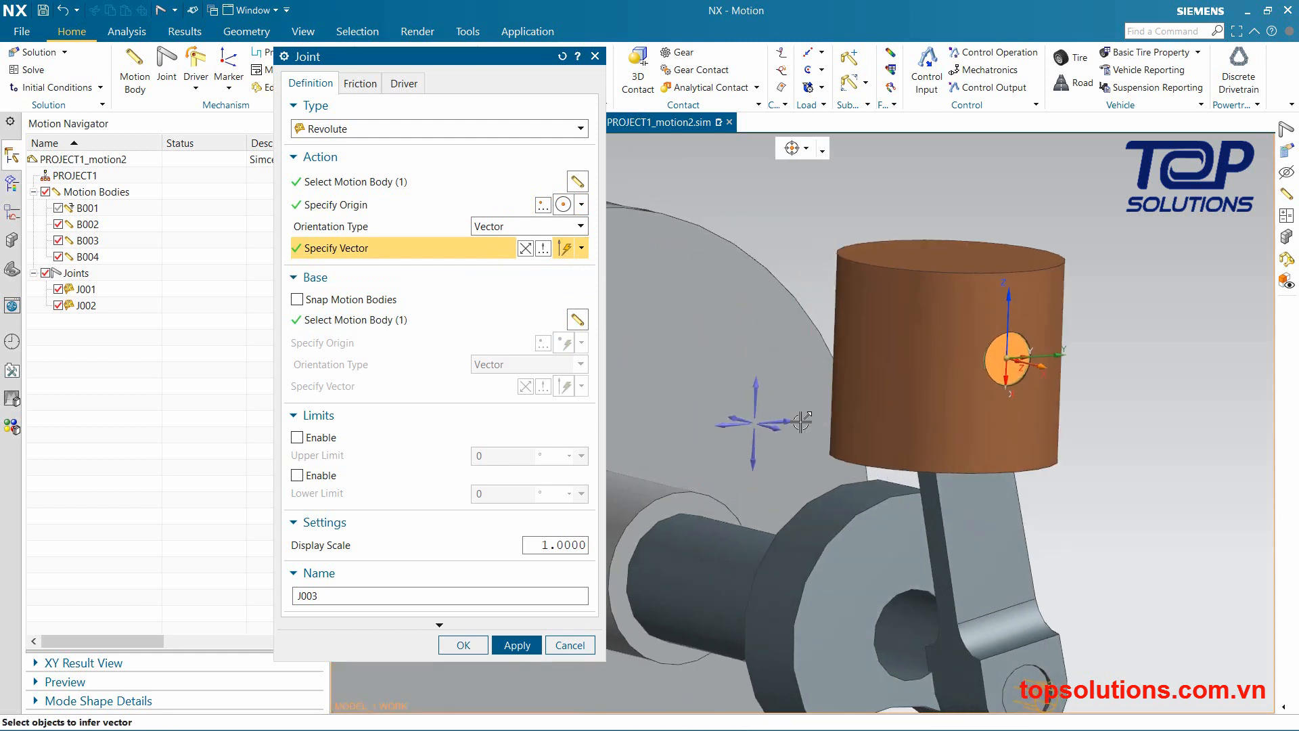
scroll(793, 422, down, 3)
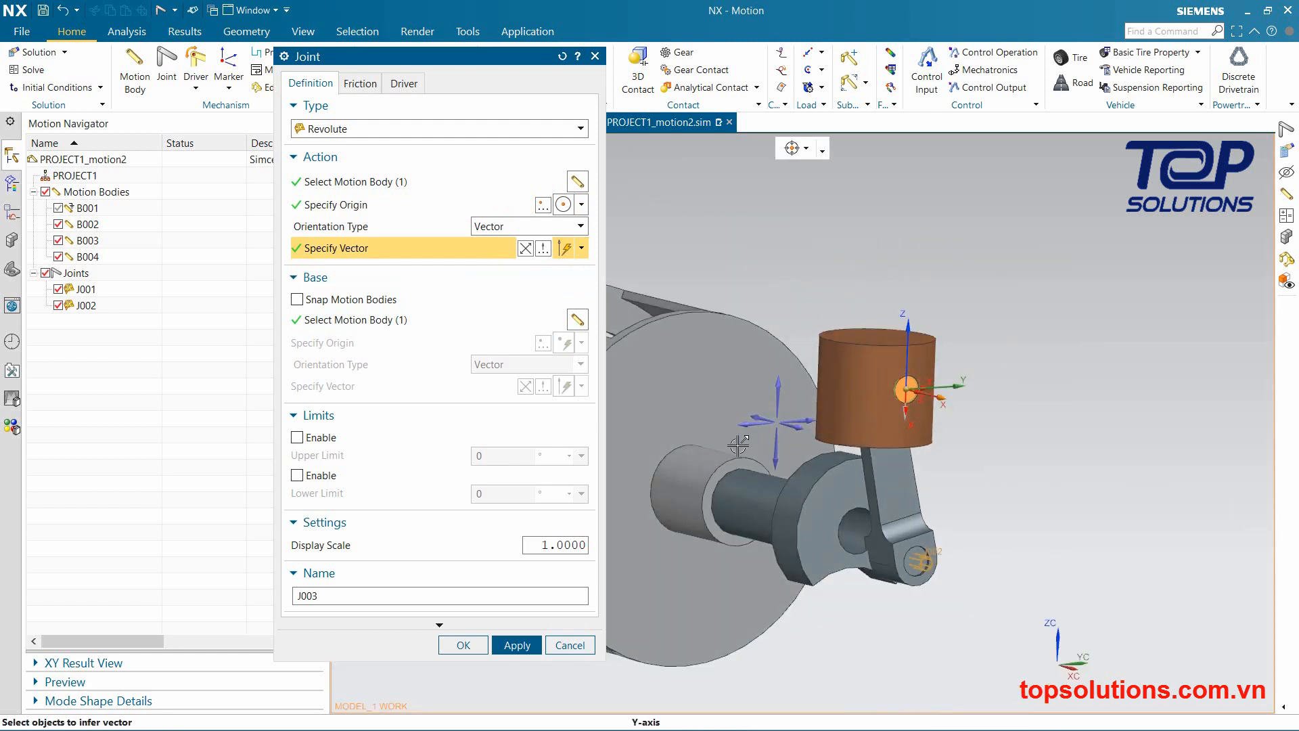
click(509, 644)
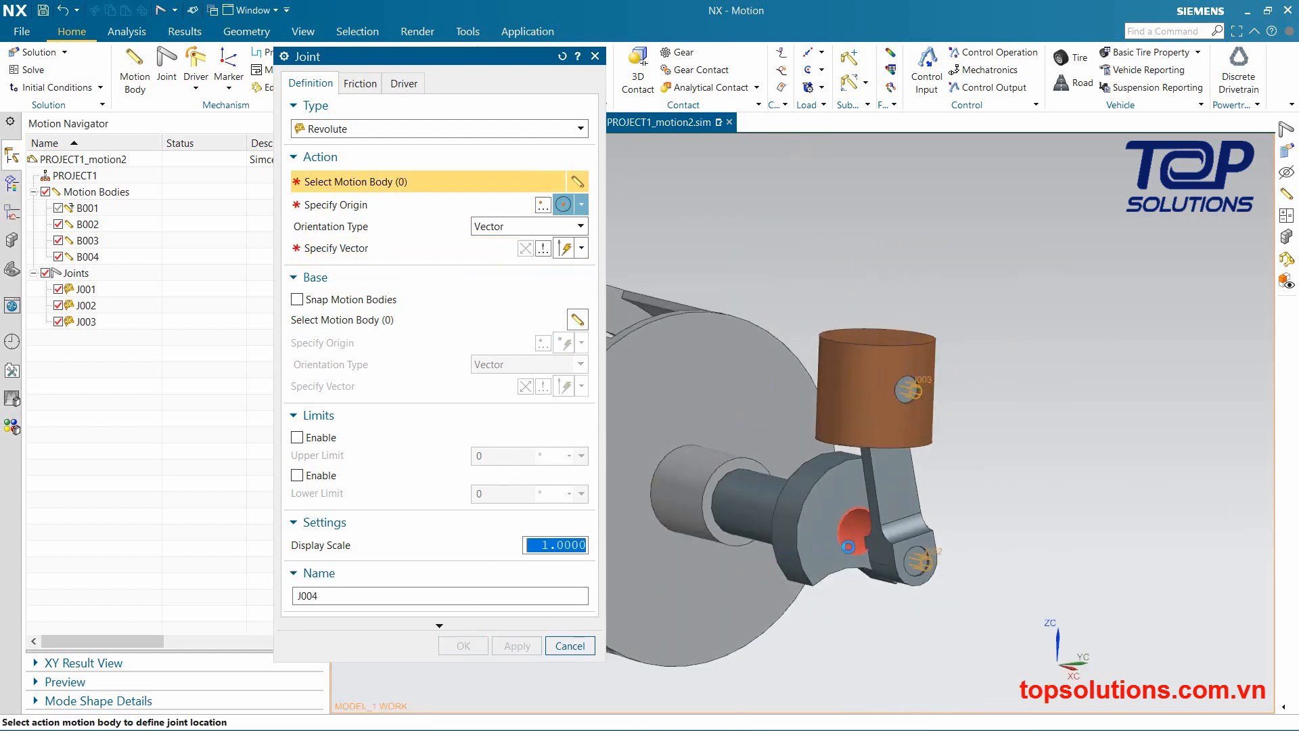
Change the joint type to Slider, with the piston as action body and the housing body B001 as base
middle_drag(843, 545, 832, 548)
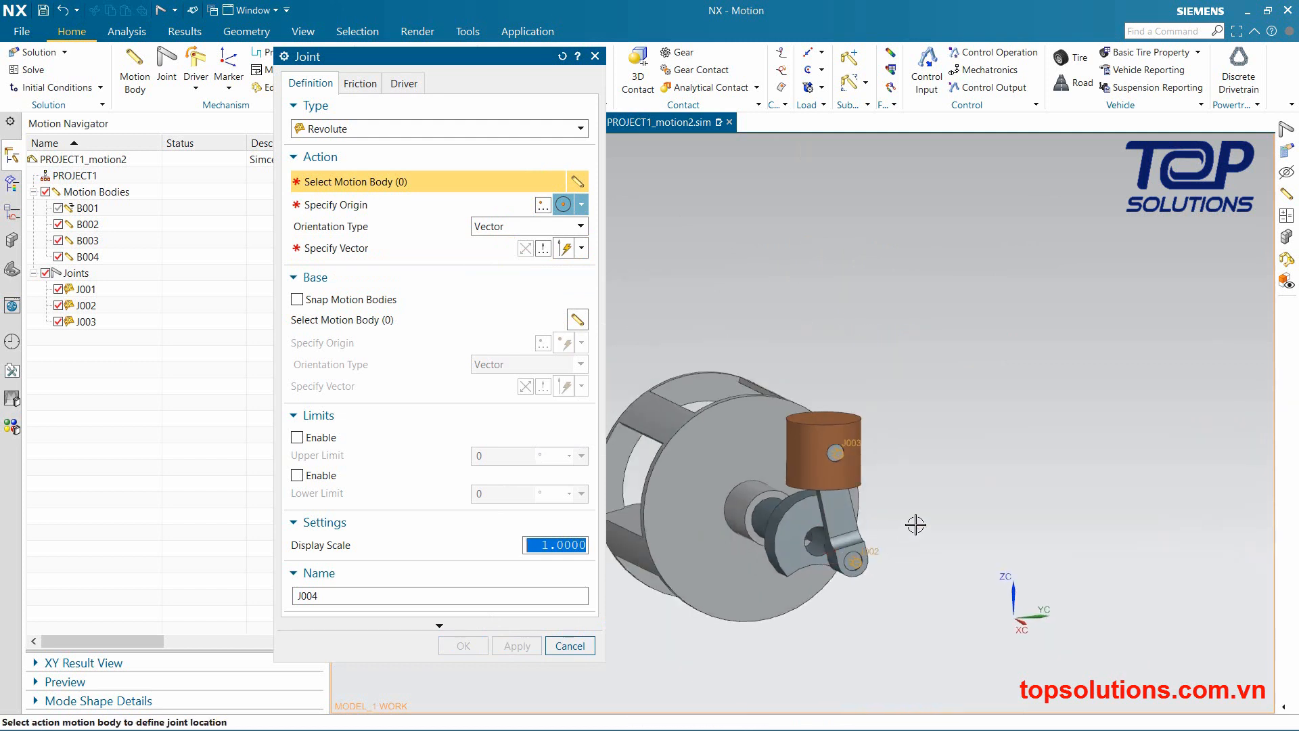
middle_drag(916, 525, 948, 522)
scroll(907, 501, up, 4)
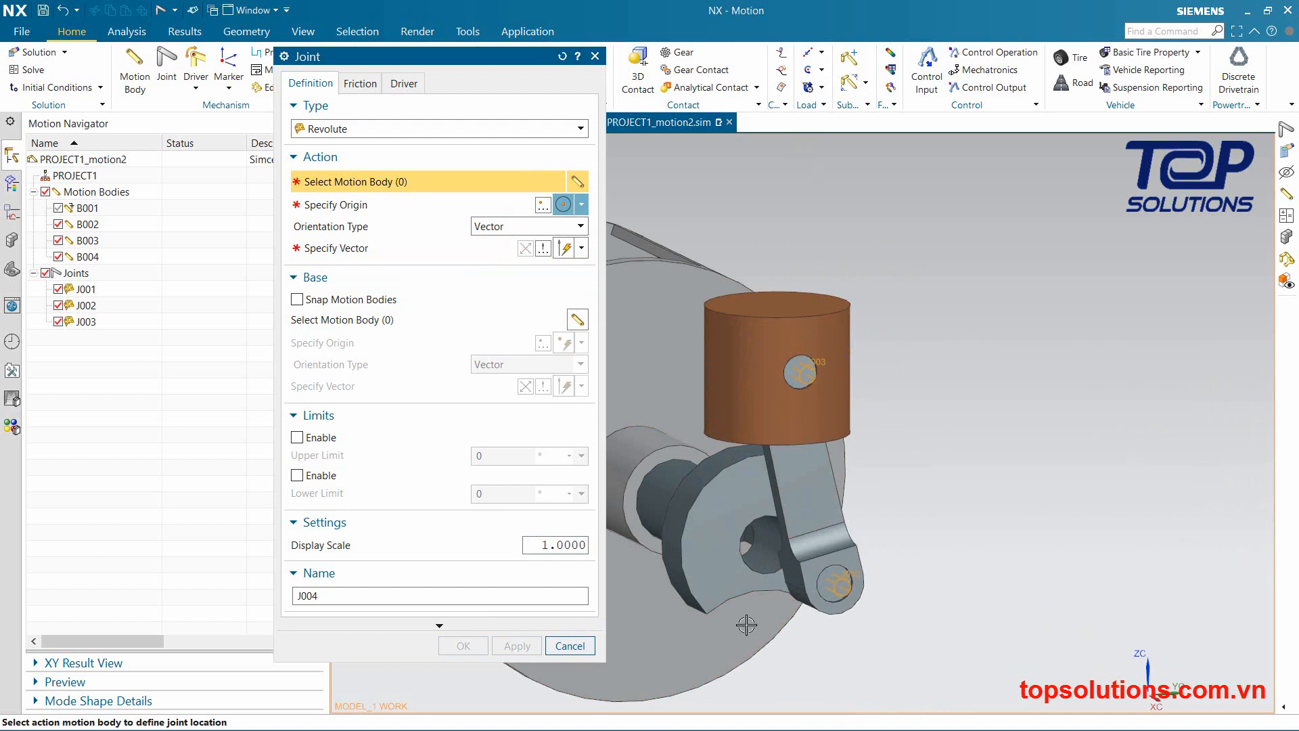
click(114, 214)
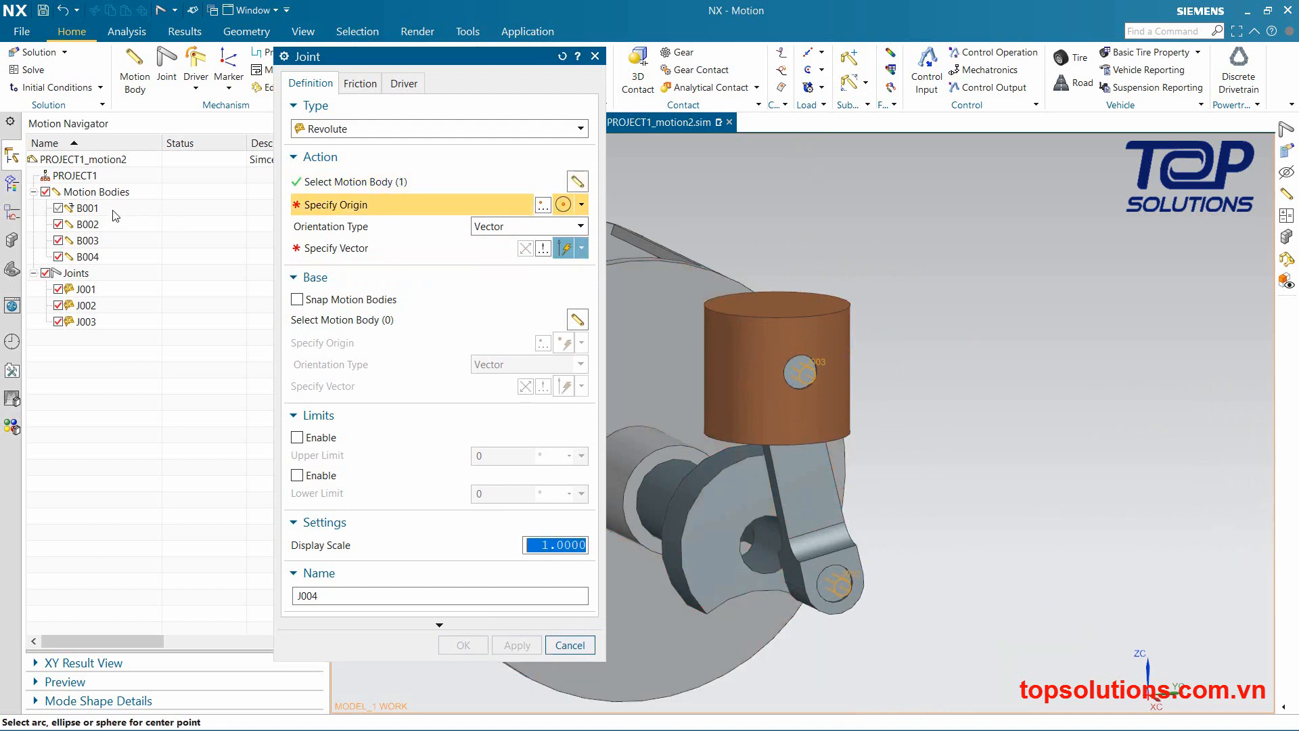
click(346, 183)
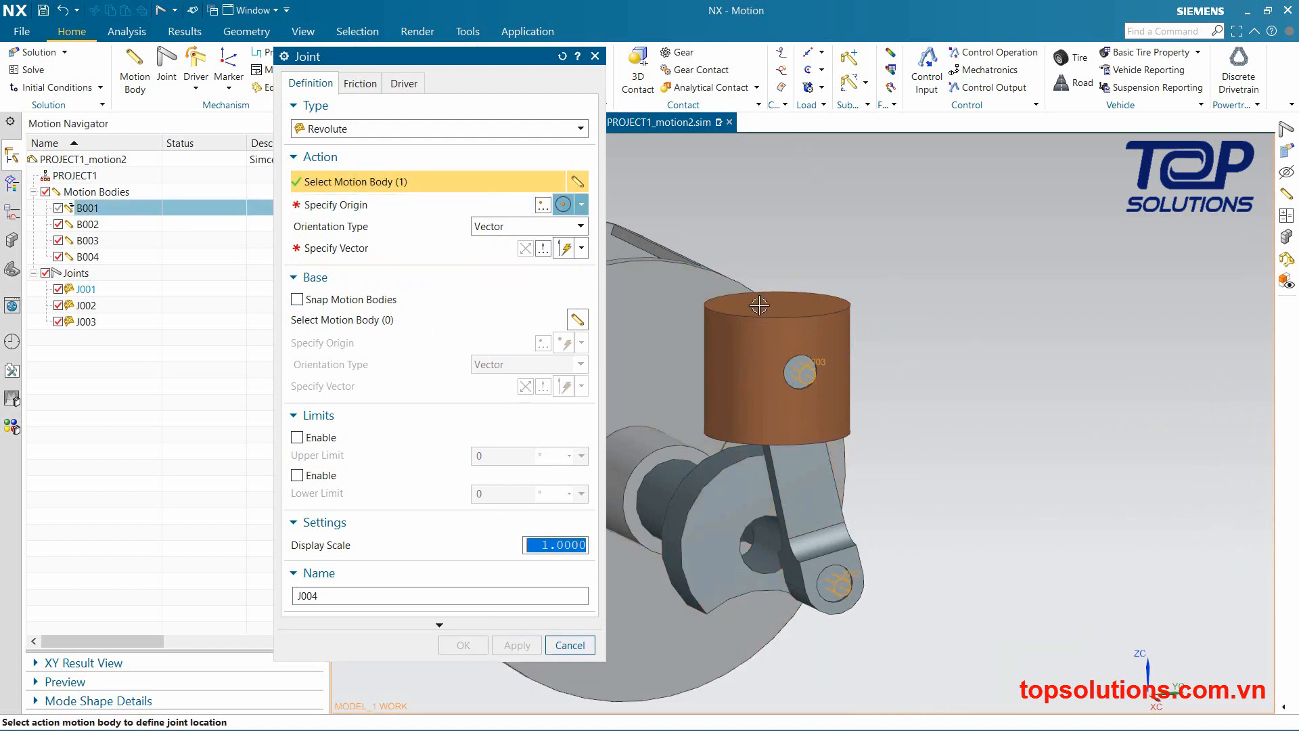
click(464, 129)
click(387, 161)
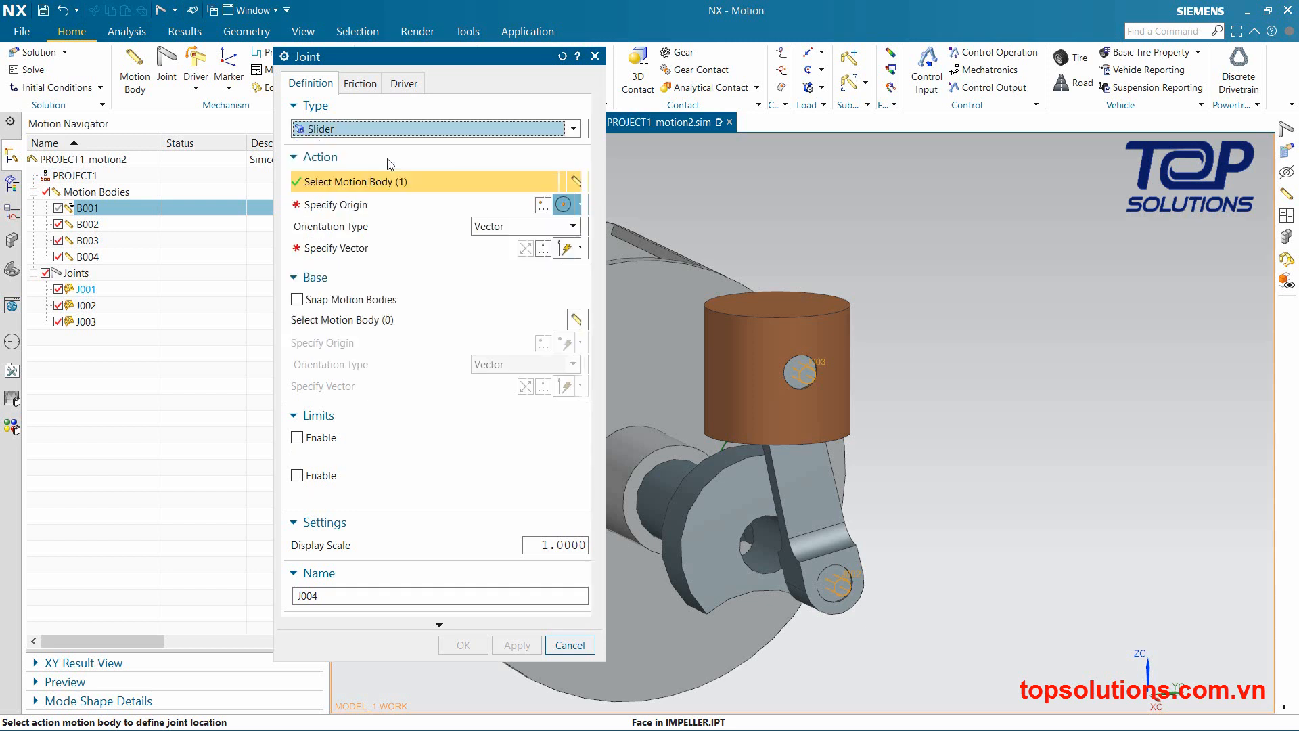
click(797, 334)
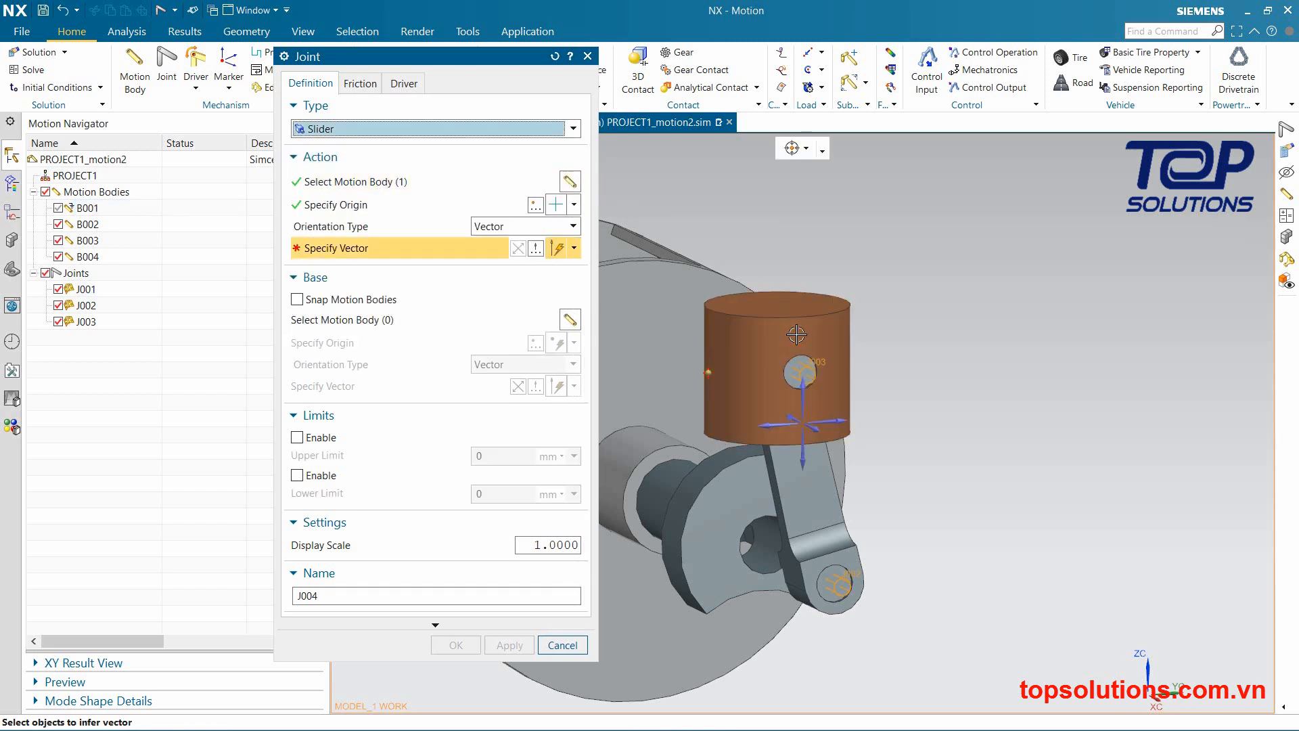
click(356, 316)
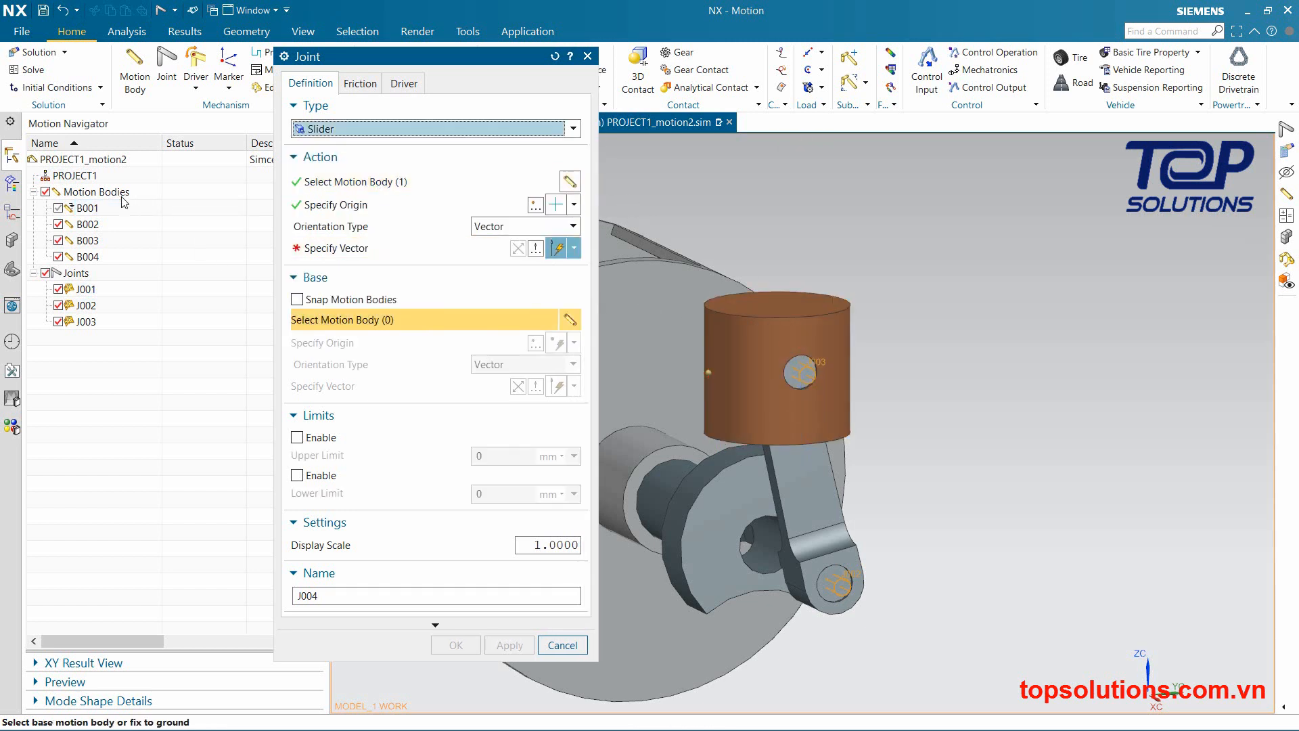
click(107, 208)
Place the slider joint's origin at the arc centre of the piston's top circular edge
click(421, 201)
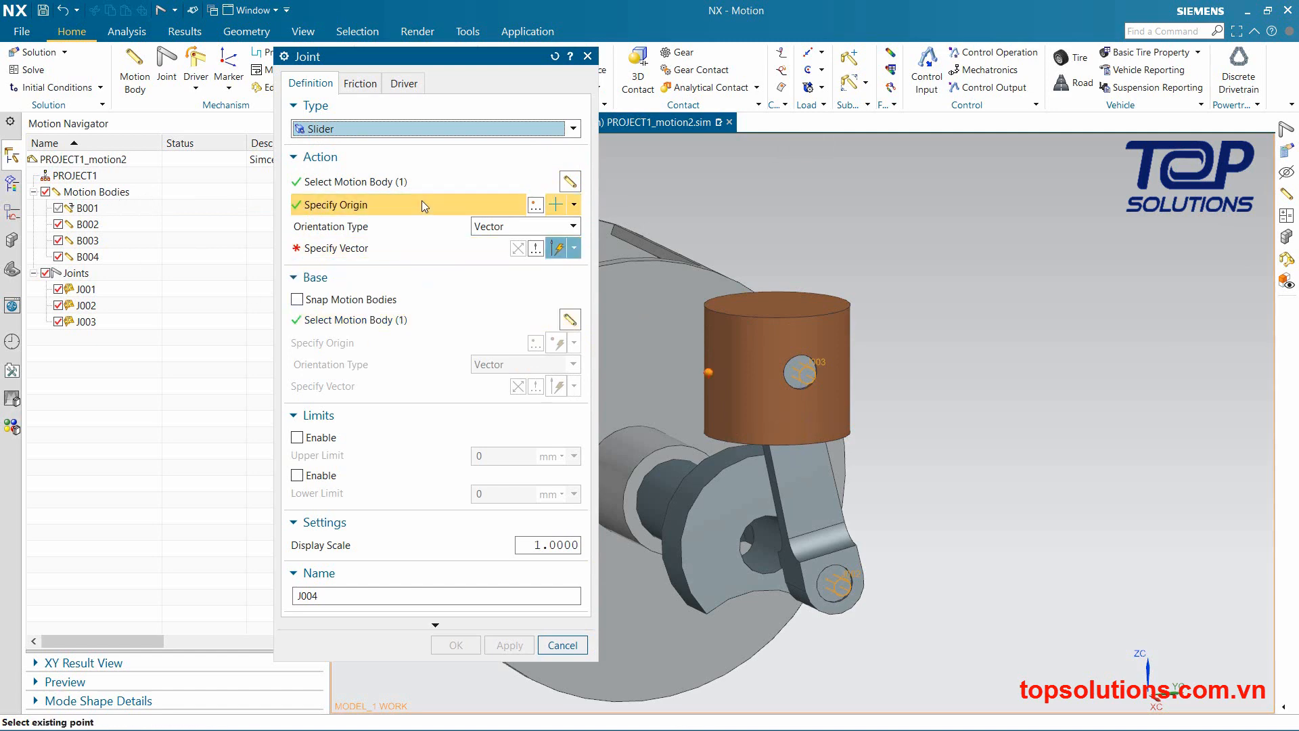
middle_drag(763, 346, 911, 383)
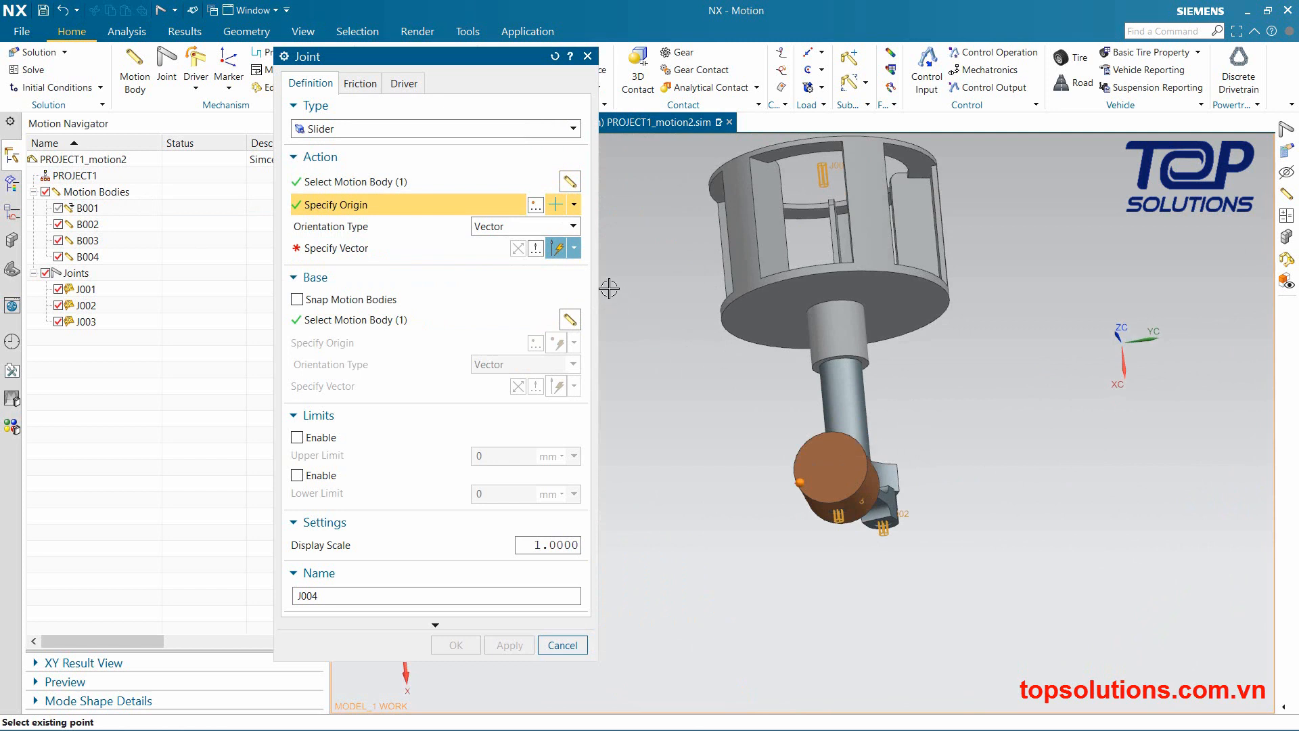
click(574, 248)
click(574, 204)
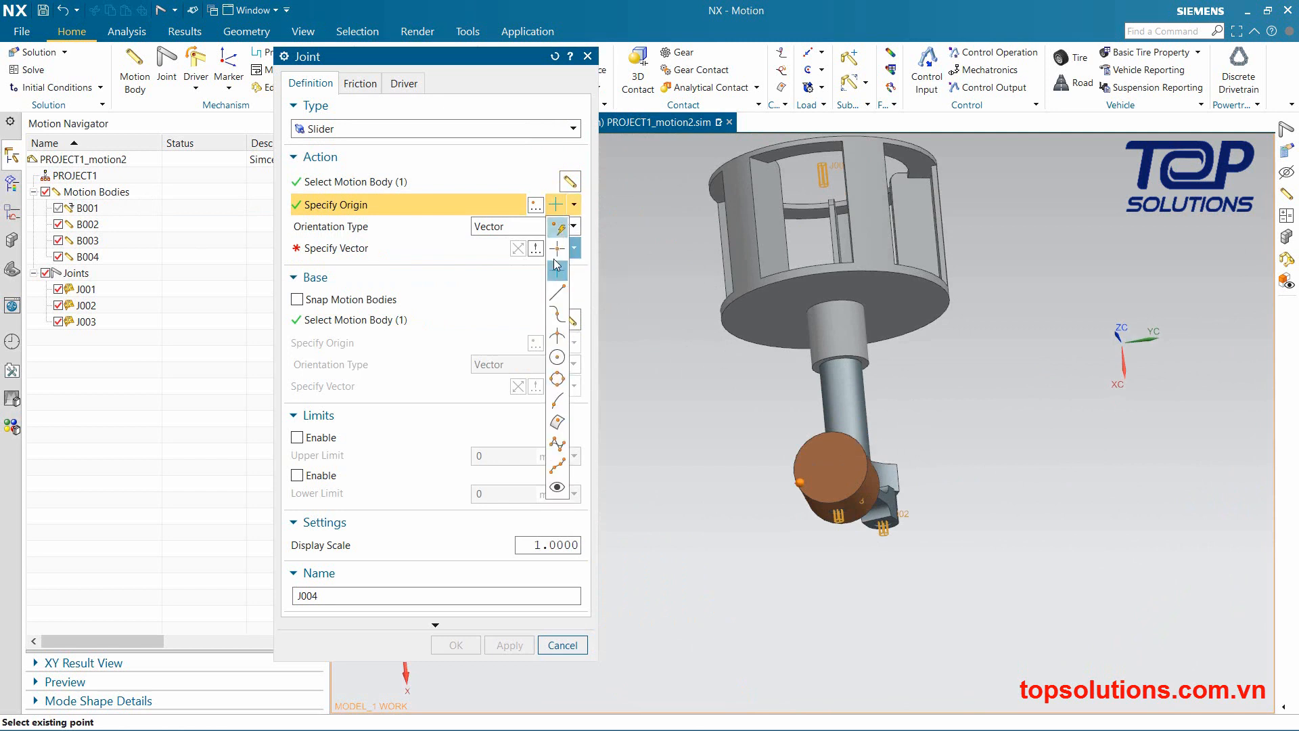
click(558, 356)
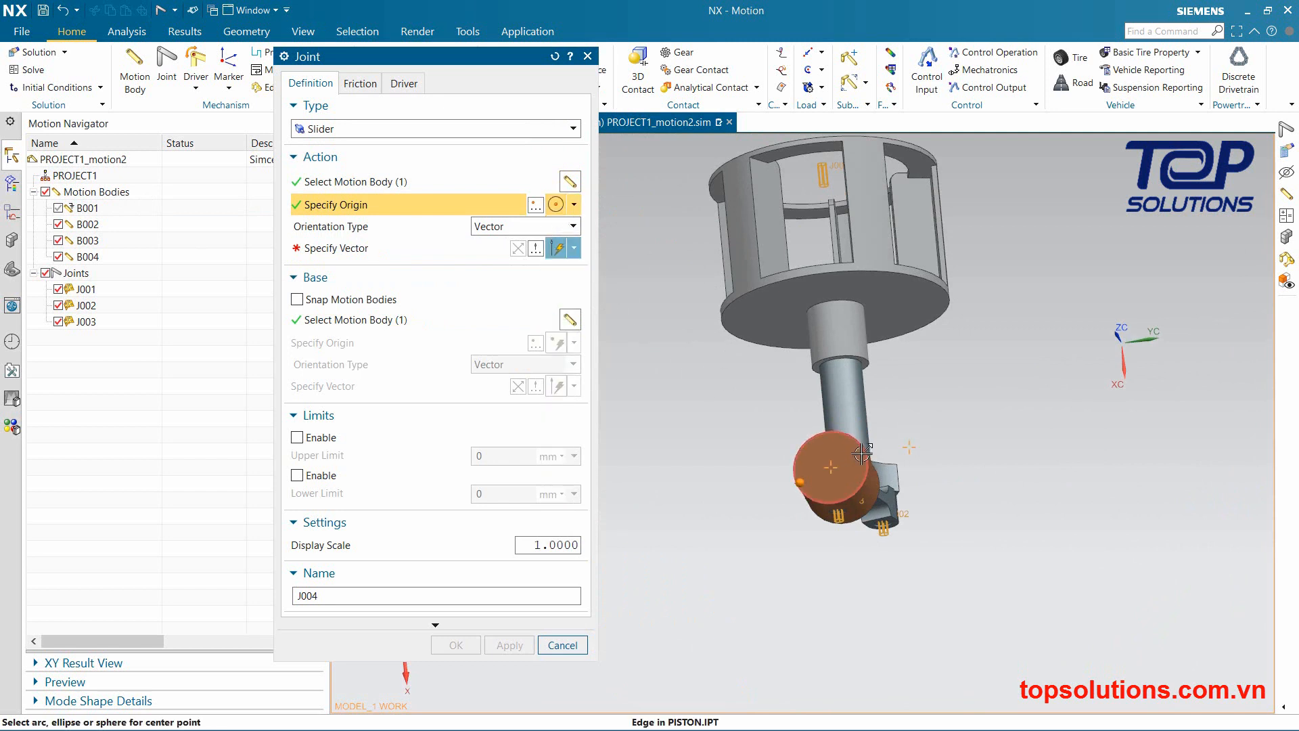
click(859, 455)
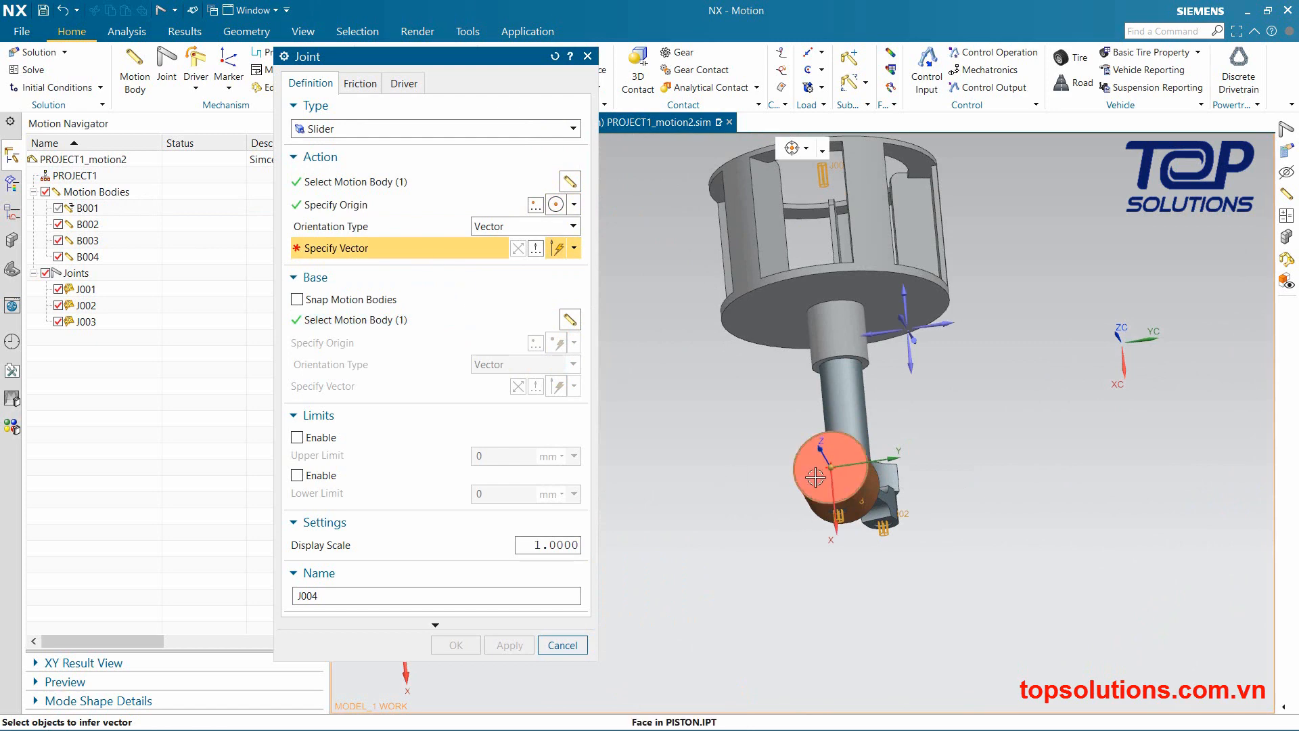
Set the slider joint's vector normal to the piston's top face and inspect its direction
click(855, 481)
middle_drag(867, 447, 851, 354)
scroll(826, 294, up, 4)
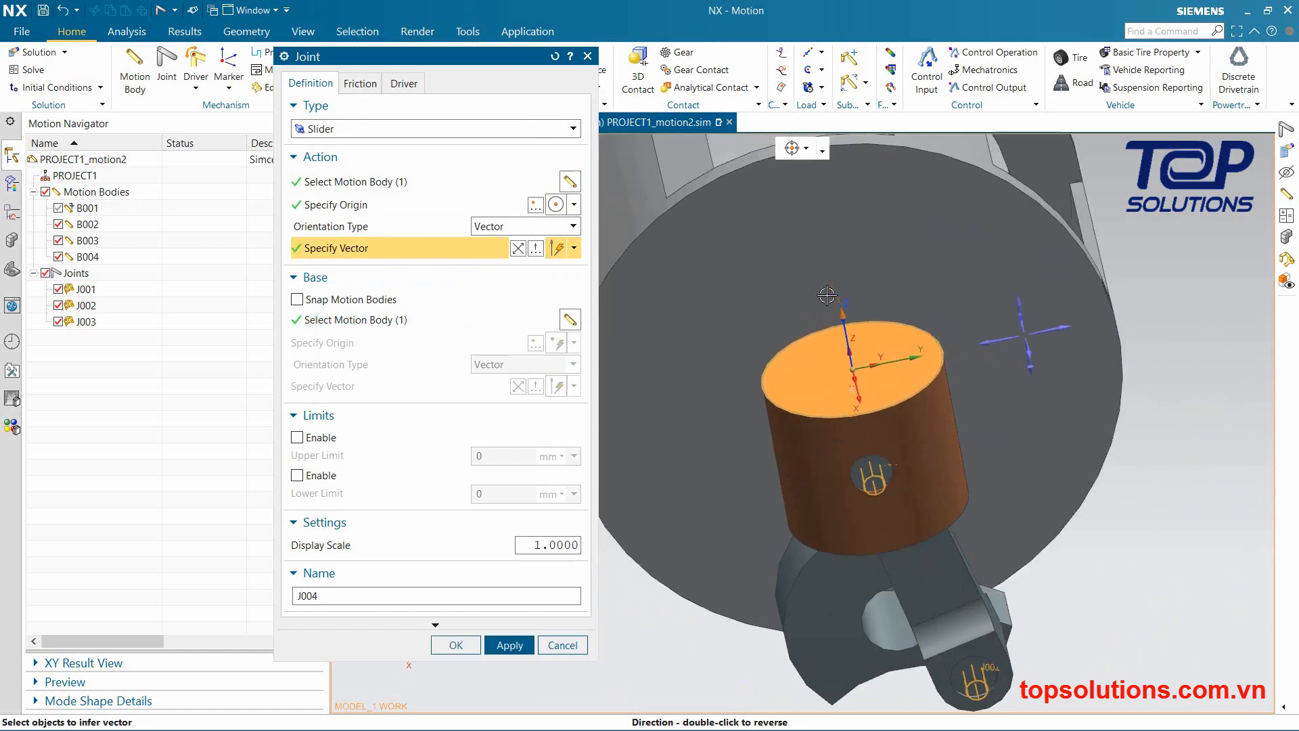
scroll(845, 323, down, 2)
shift+middle_drag(855, 405, 958, 437)
scroll(964, 455, down, 2)
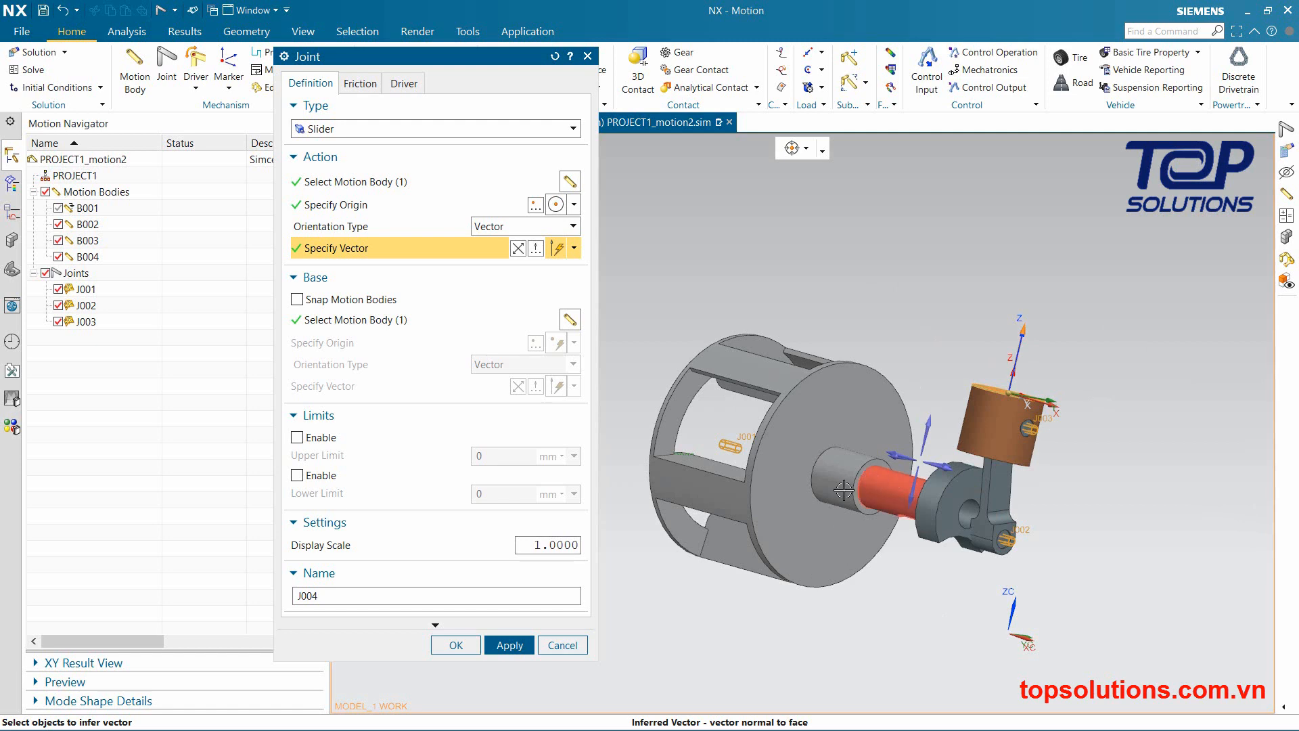
scroll(1041, 426, up, 5)
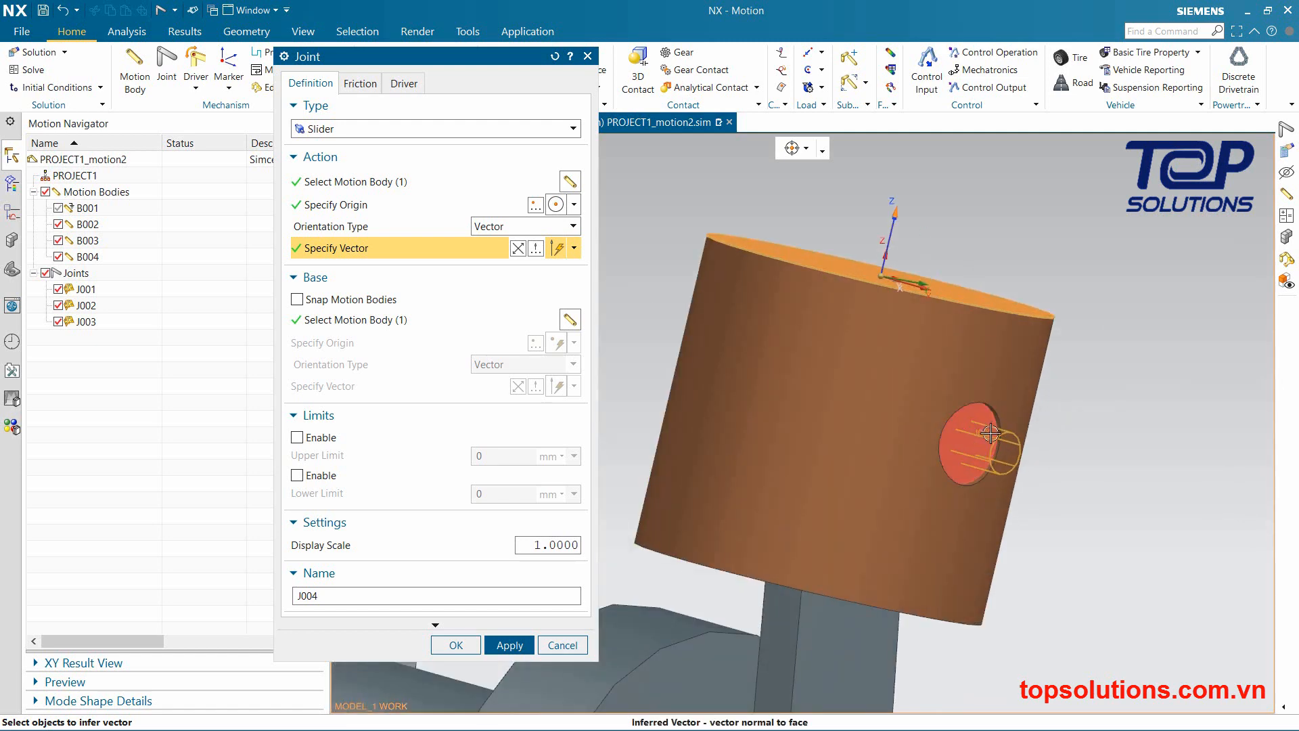
Check the slider joint's placement on the piston and create the joint
scroll(988, 446, down, 5)
scroll(978, 564, up, 4)
scroll(978, 565, up, 3)
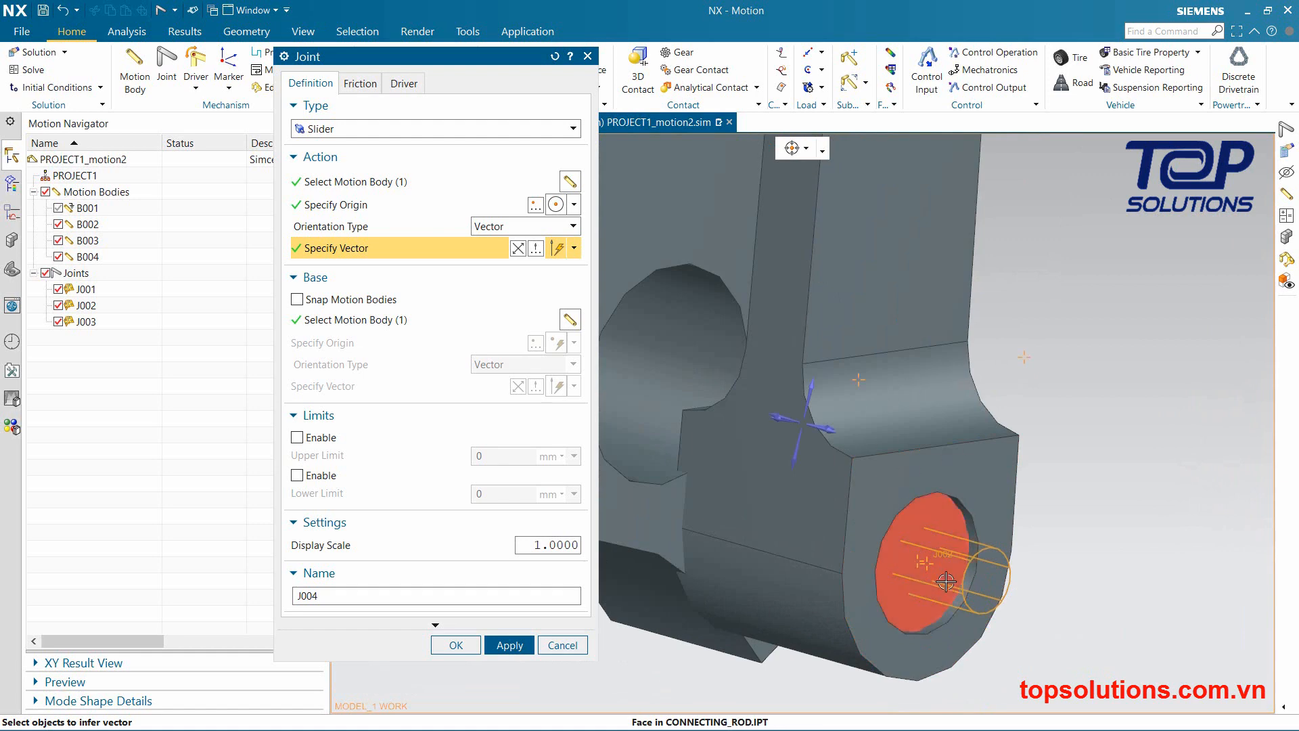
scroll(998, 590, down, 6)
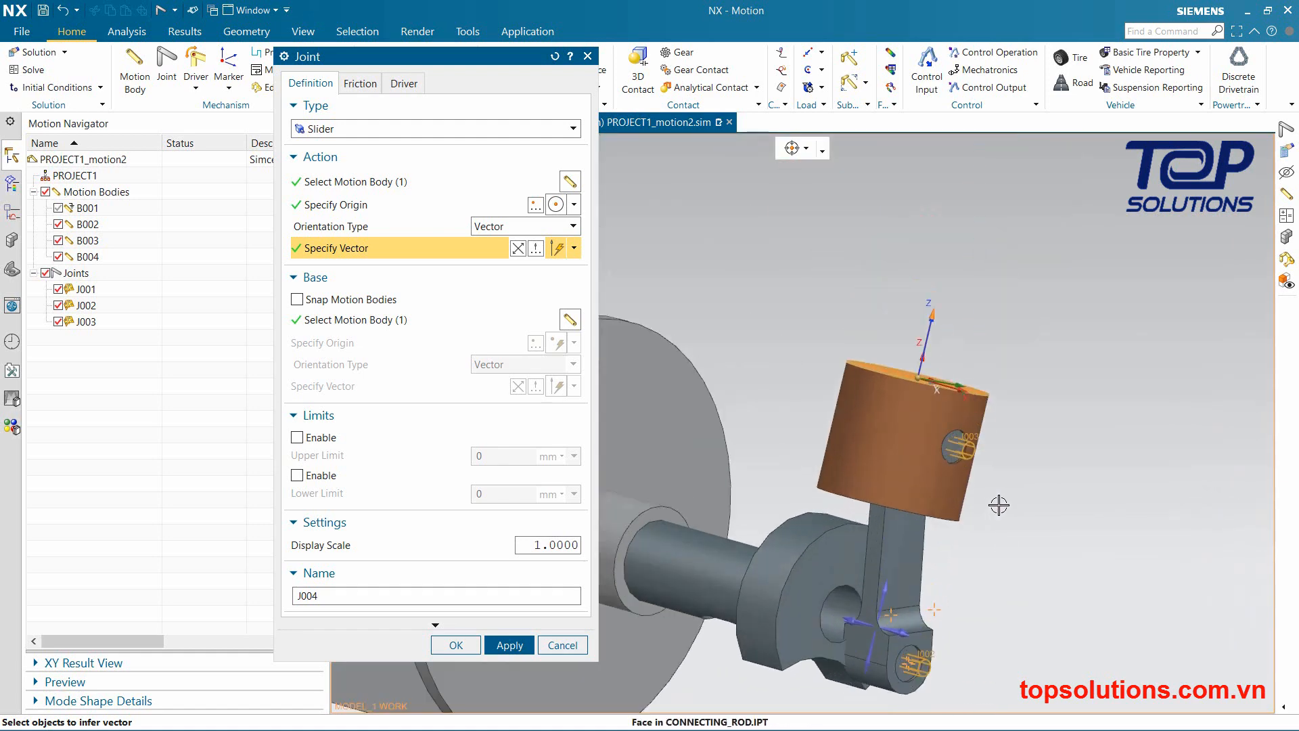
scroll(771, 501, up, 4)
scroll(846, 517, down, 4)
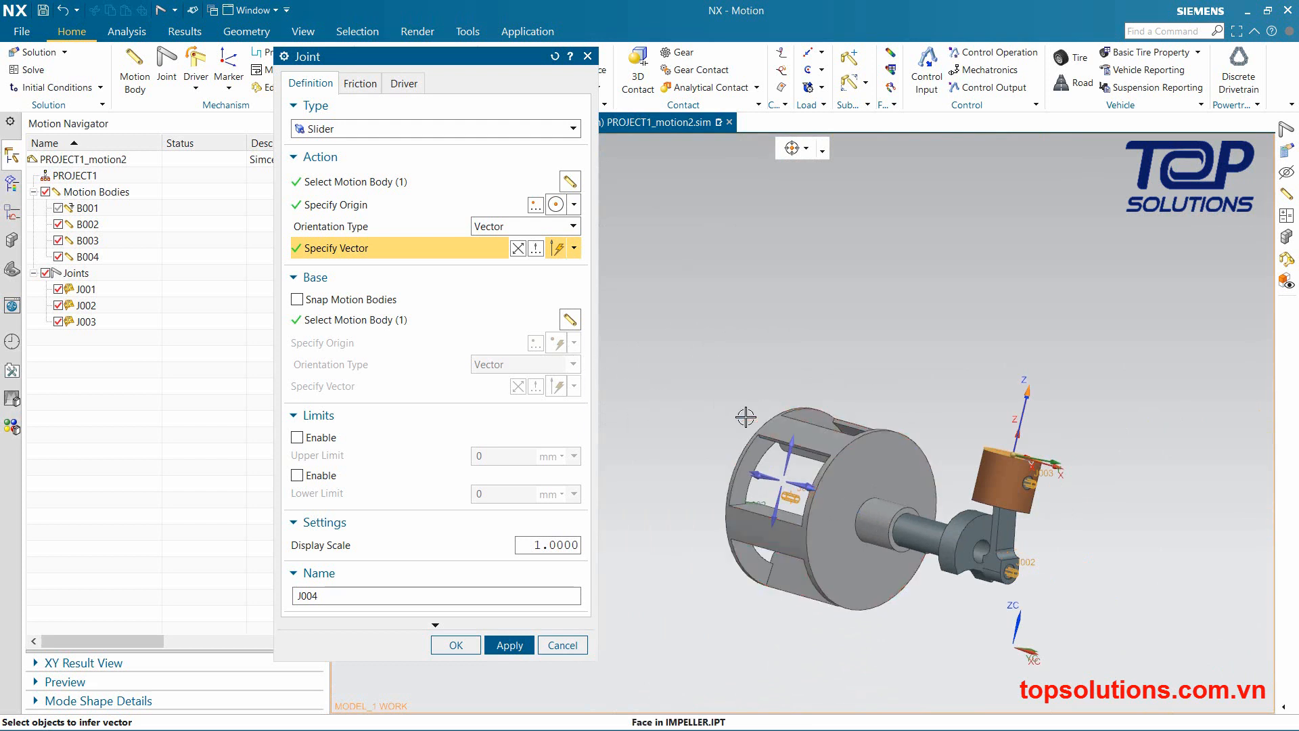
click(456, 645)
Inspect the new slider joint on the piston, redisplay the hidden housings and base, and view the whole assembly
scroll(1015, 467, up, 5)
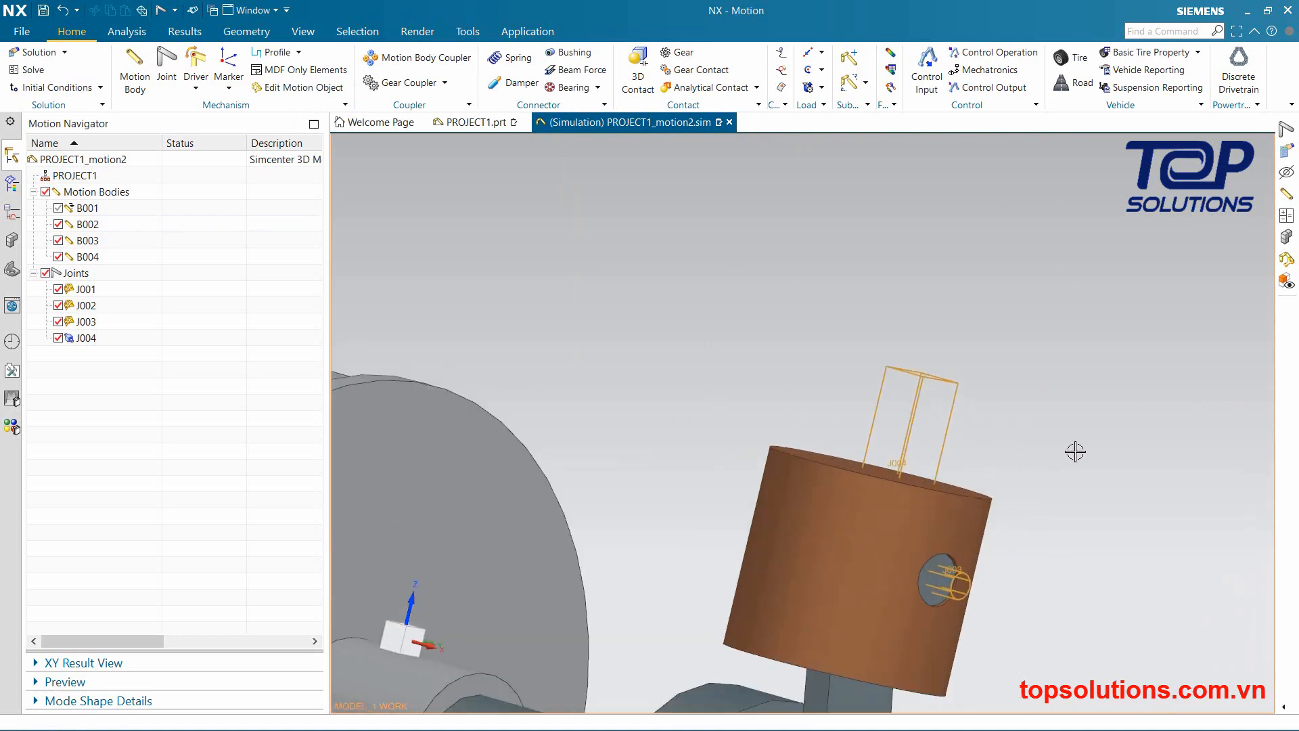
middle_drag(1076, 449, 899, 487)
scroll(916, 487, down, 3)
scroll(928, 492, up, 1)
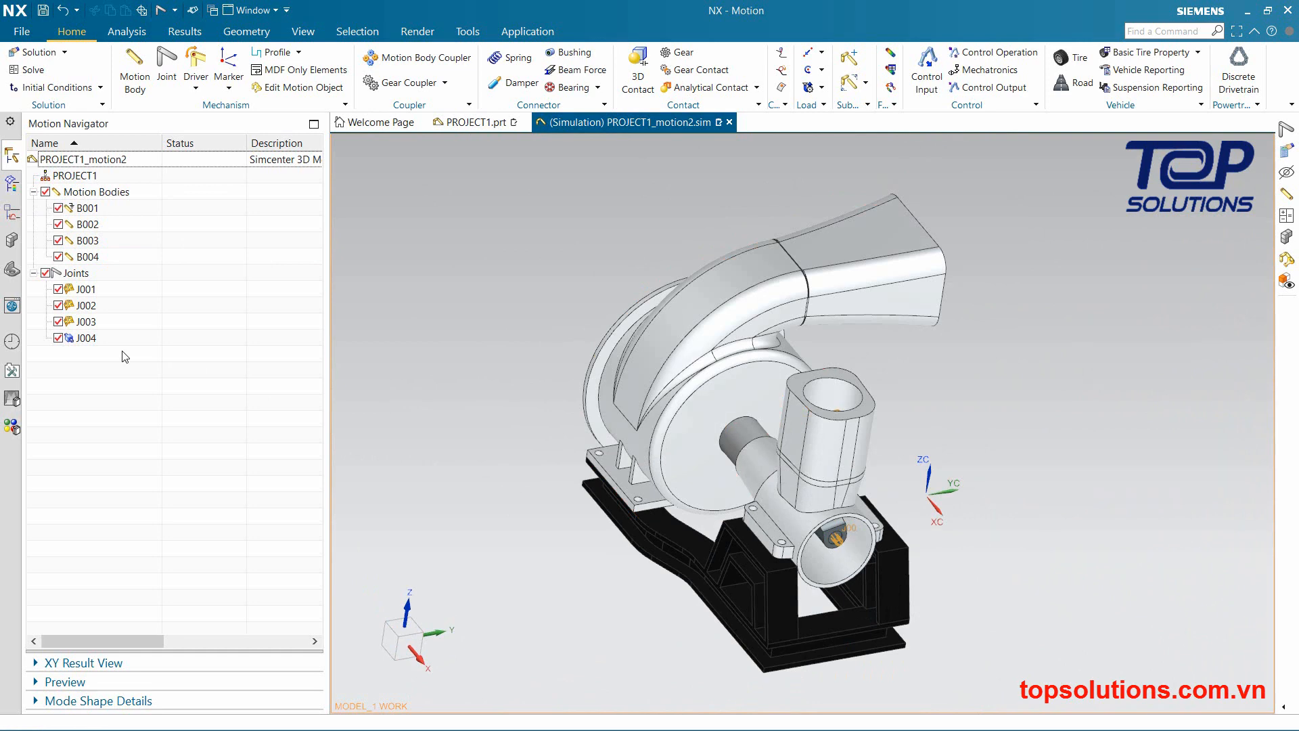
middle_drag(643, 506, 1015, 467)
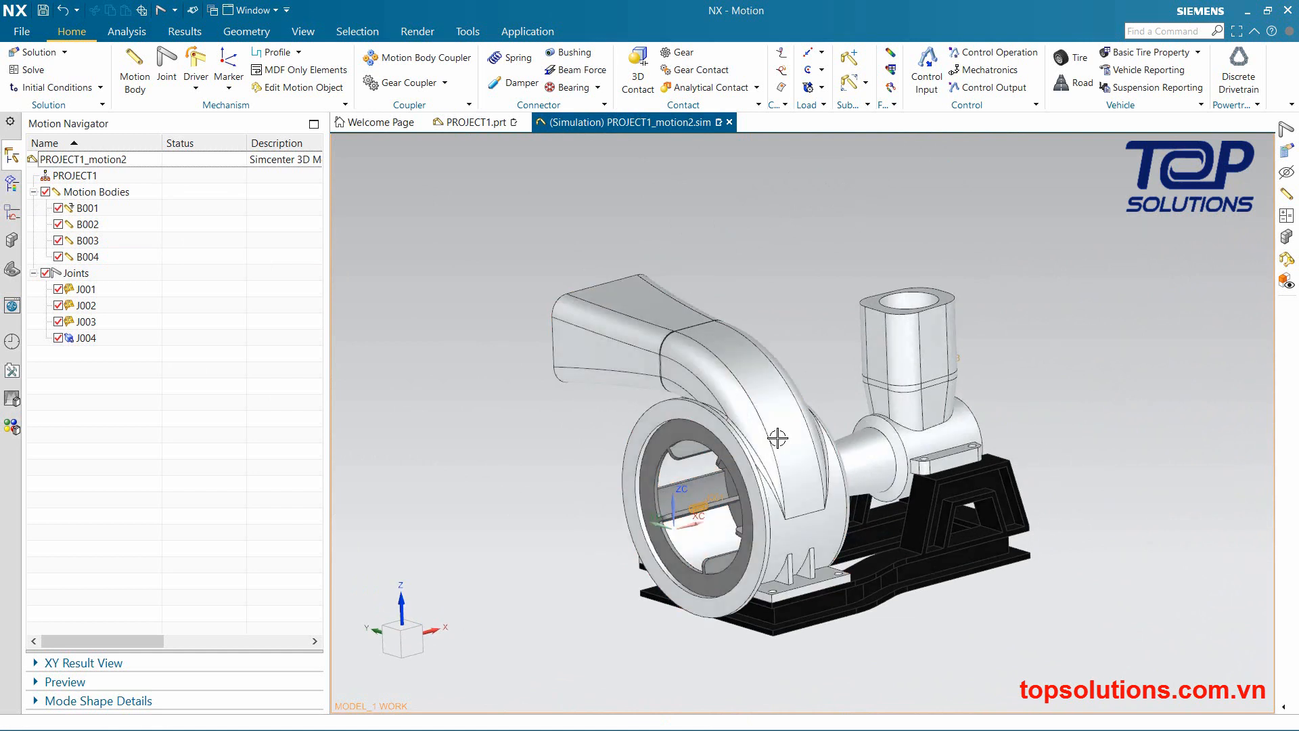
Review joints J001 to J004 one by one to see which motion bodies each connects
click(86, 291)
click(100, 306)
click(103, 322)
click(110, 336)
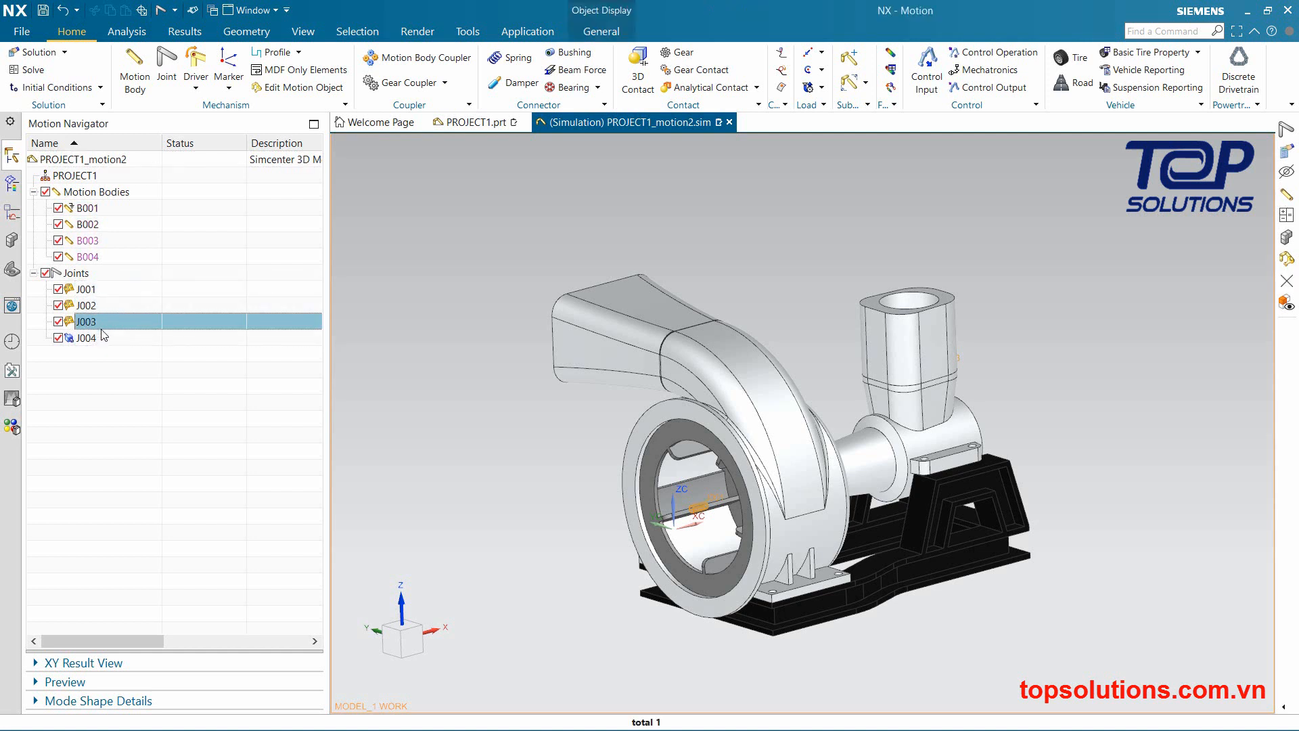
click(106, 366)
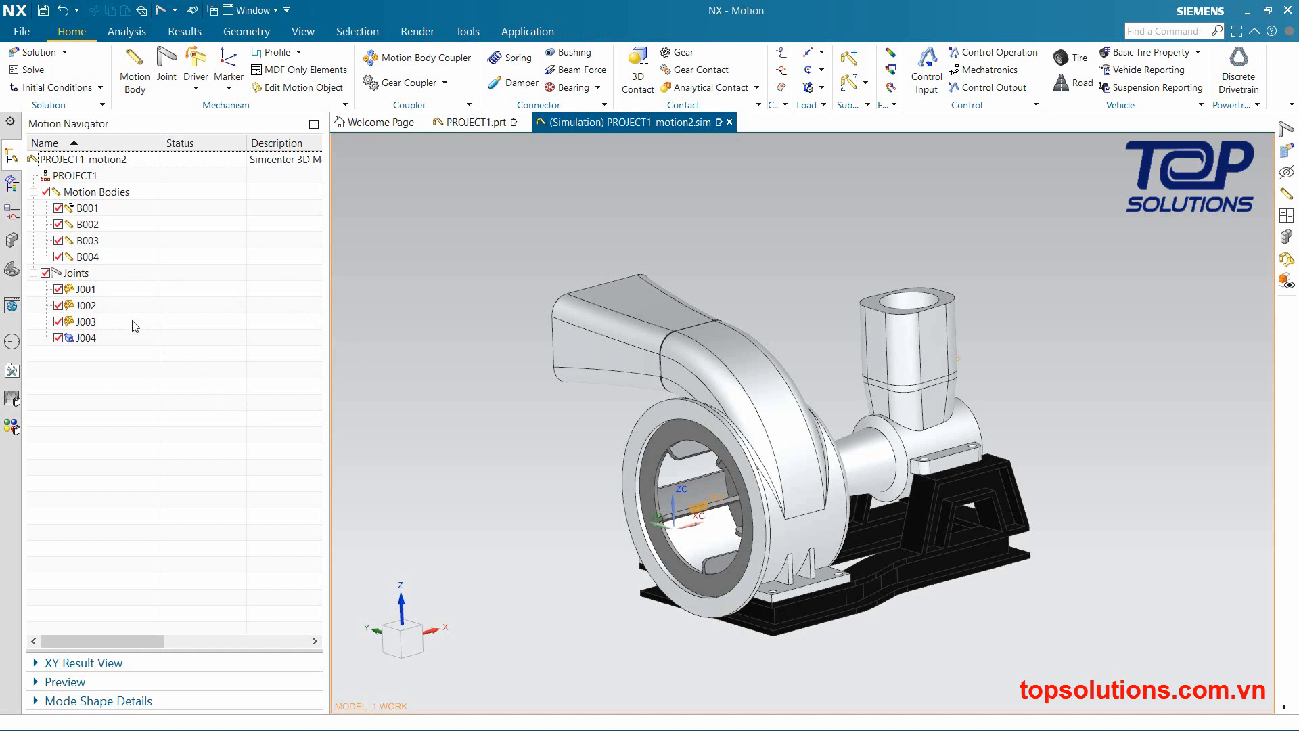
Open the impeller's revolute joint J001 for editing and set its rotation driver to Polynomial
click(95, 291)
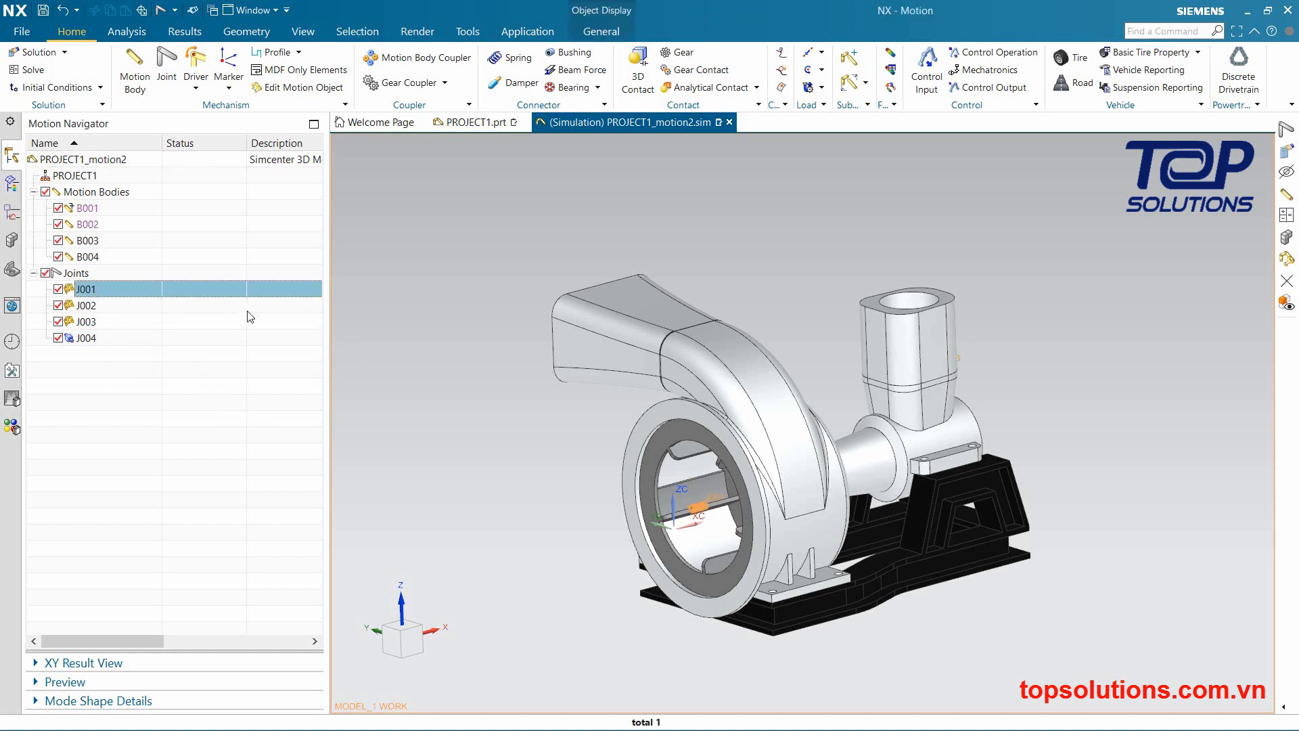
double_click(128, 290)
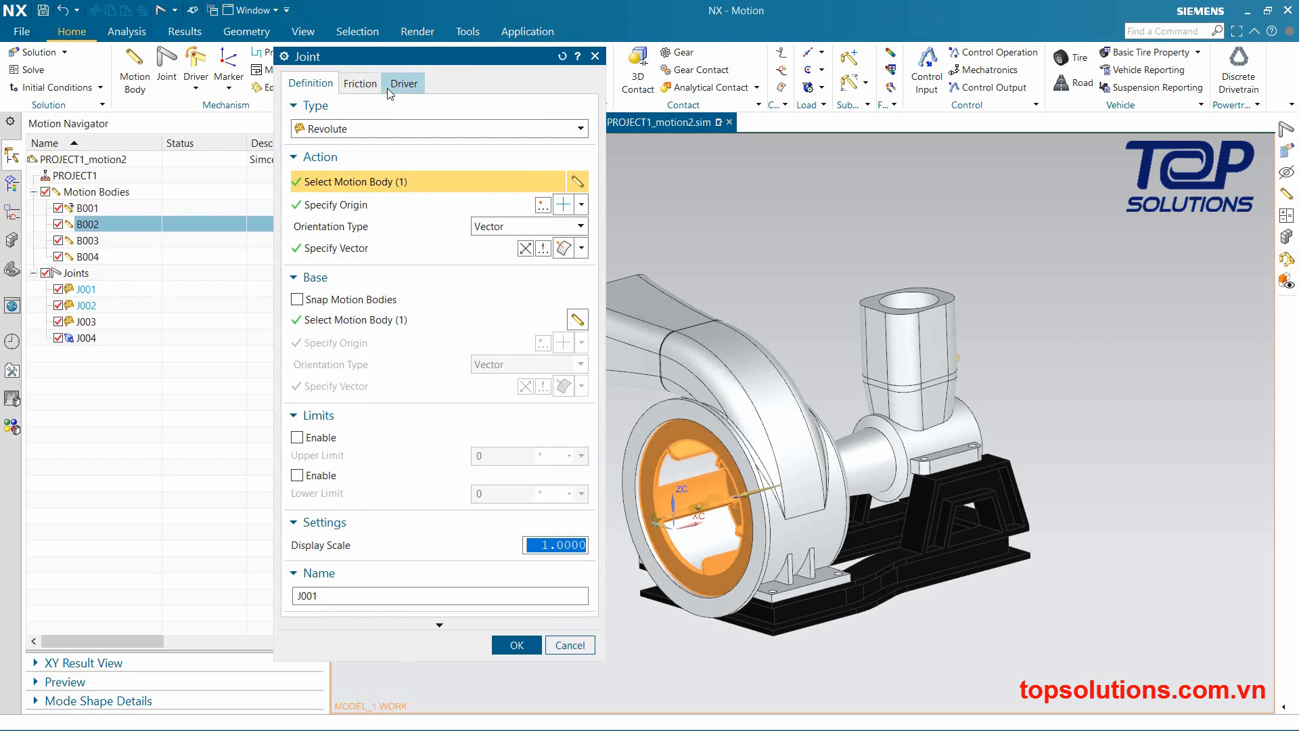
click(360, 84)
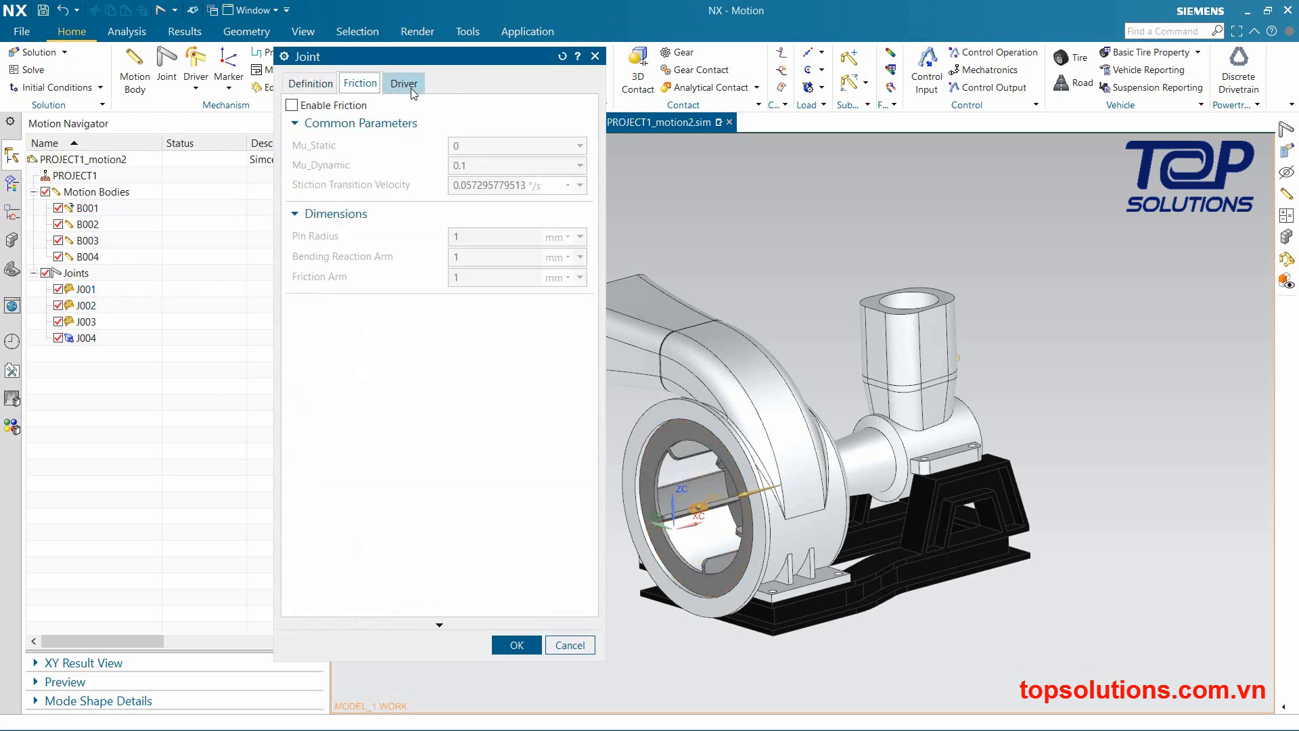
click(405, 84)
click(453, 130)
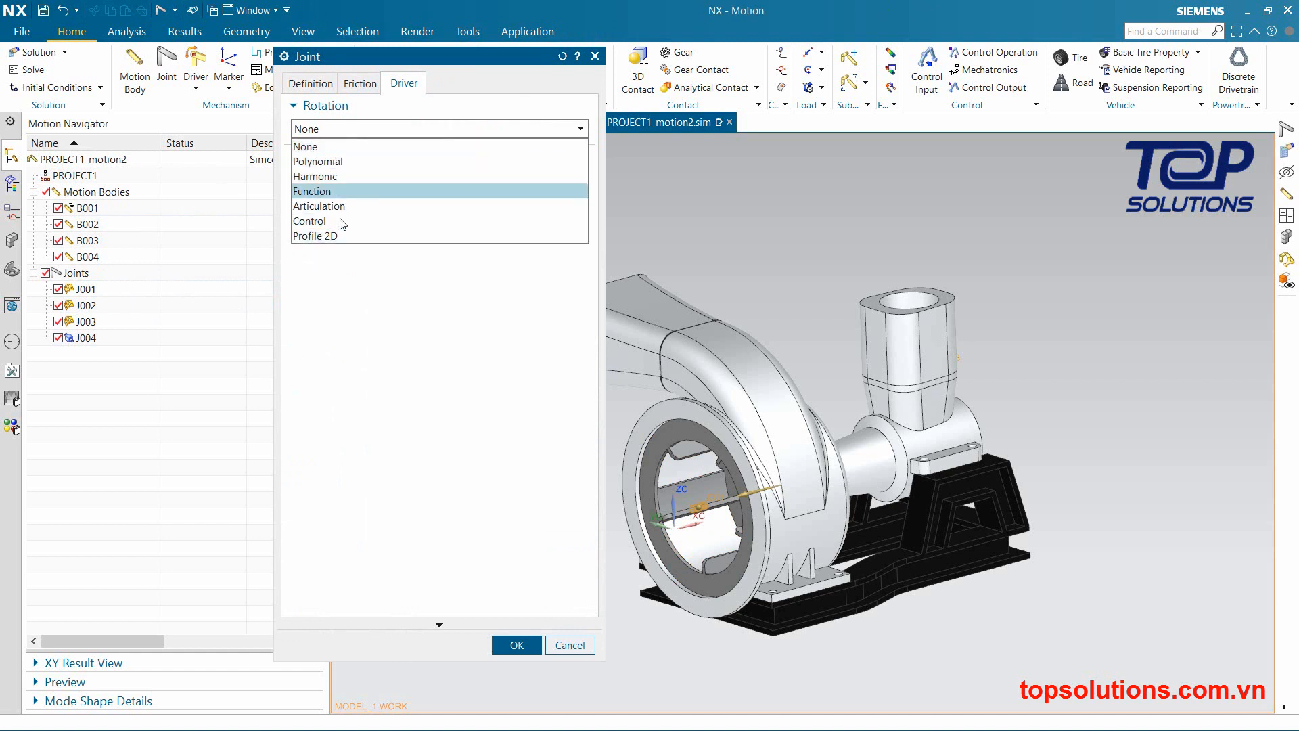
click(395, 164)
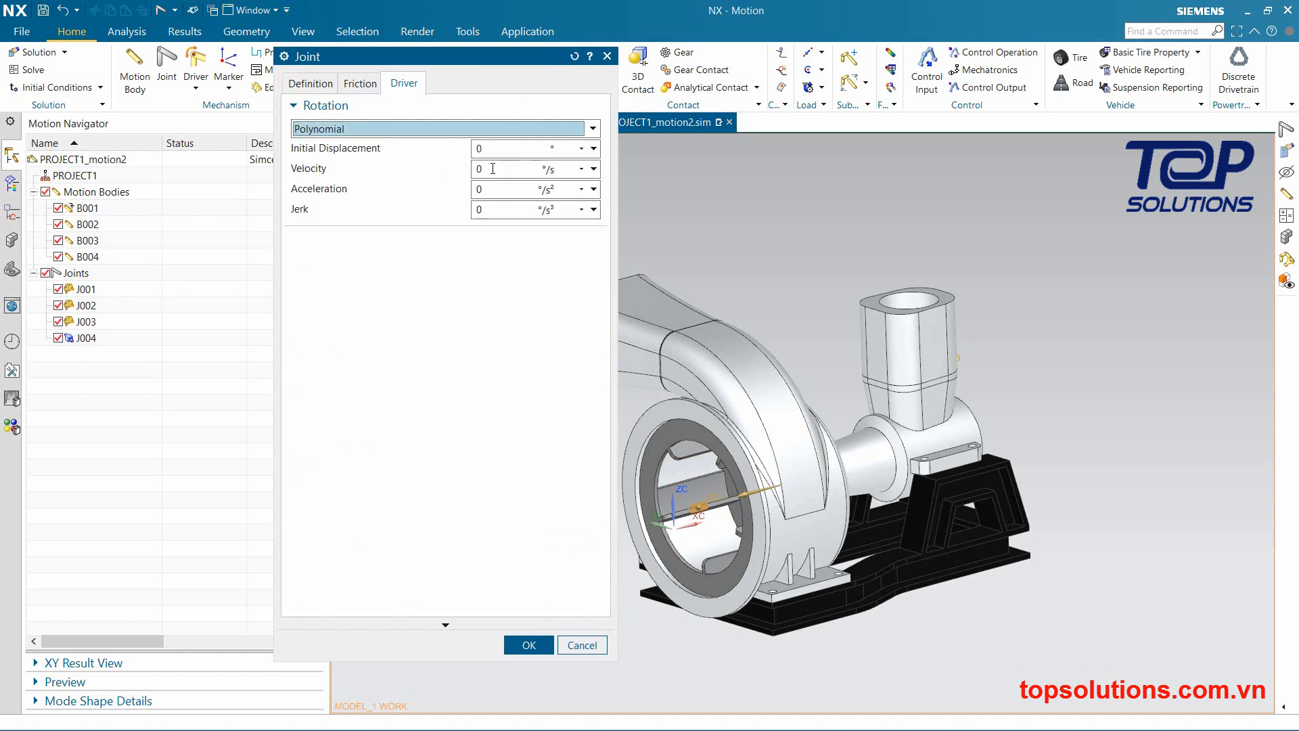
Try the Harmonic rotation driver on joint J001 and look at its parameters
click(361, 130)
click(347, 177)
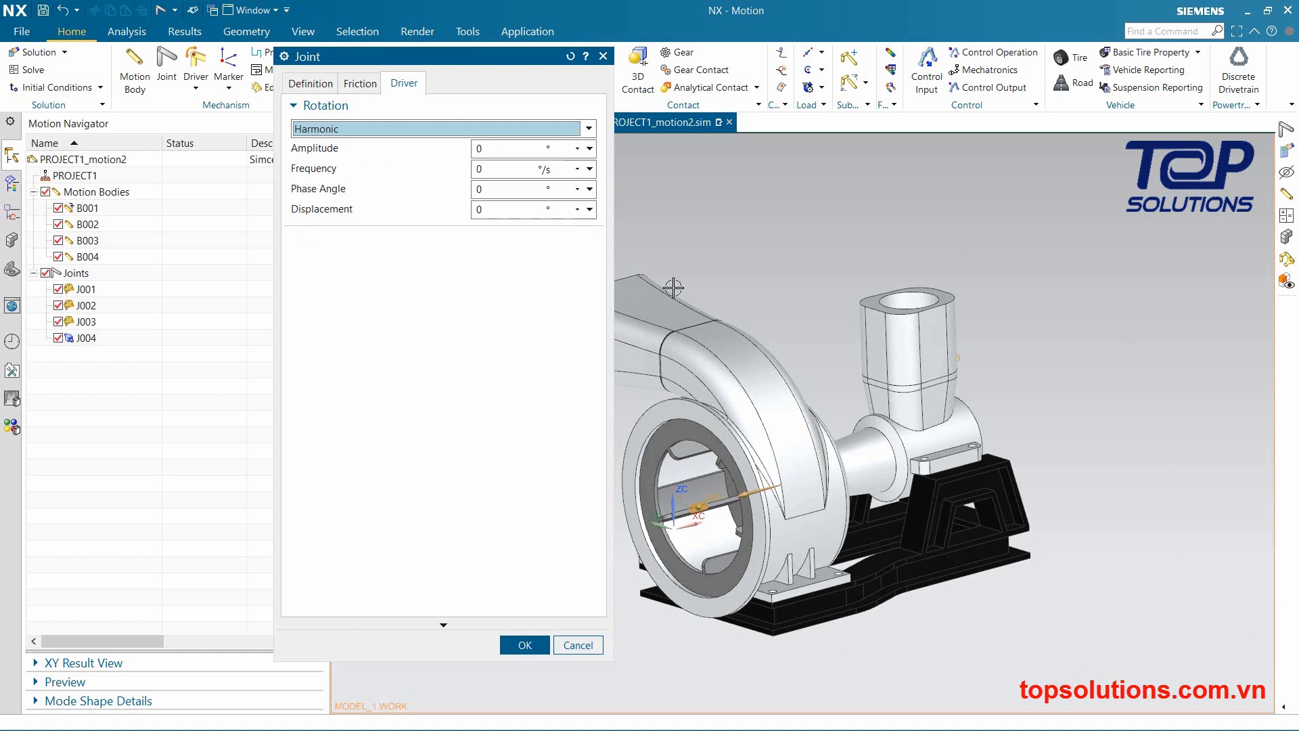
click(352, 105)
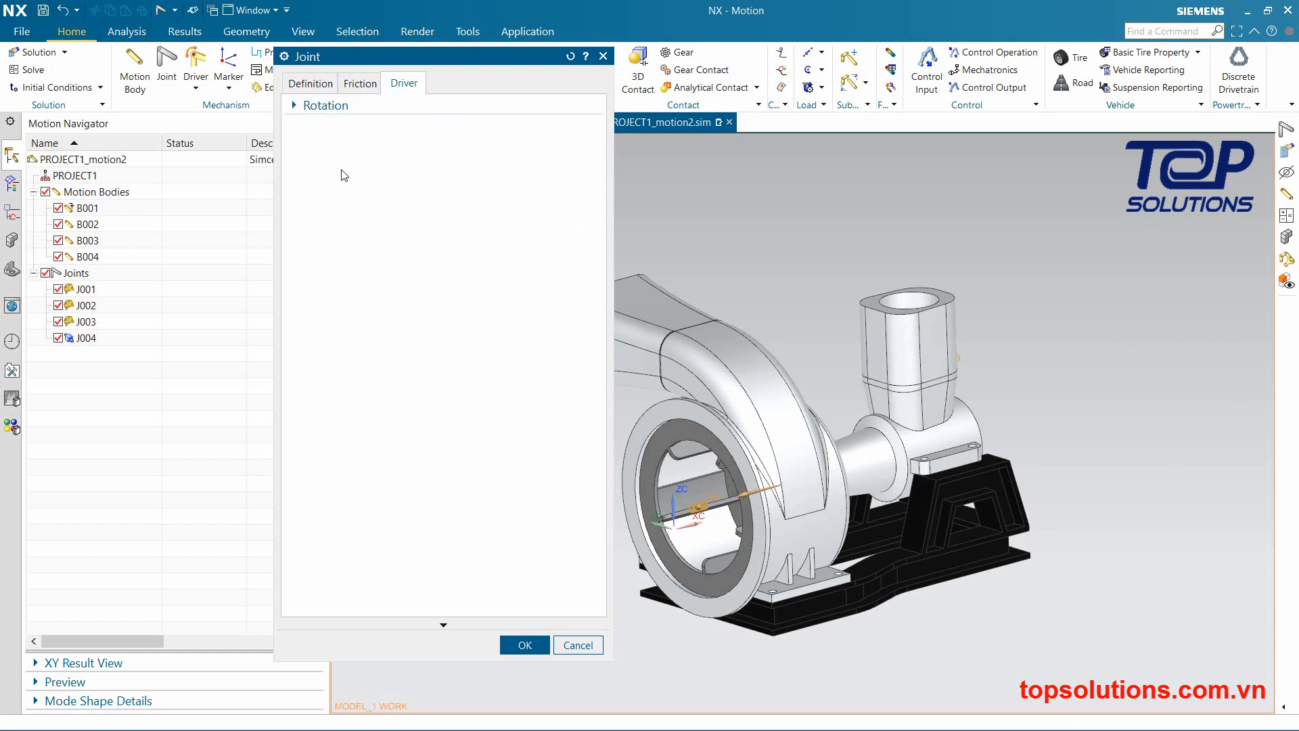
click(368, 107)
click(392, 132)
click(391, 131)
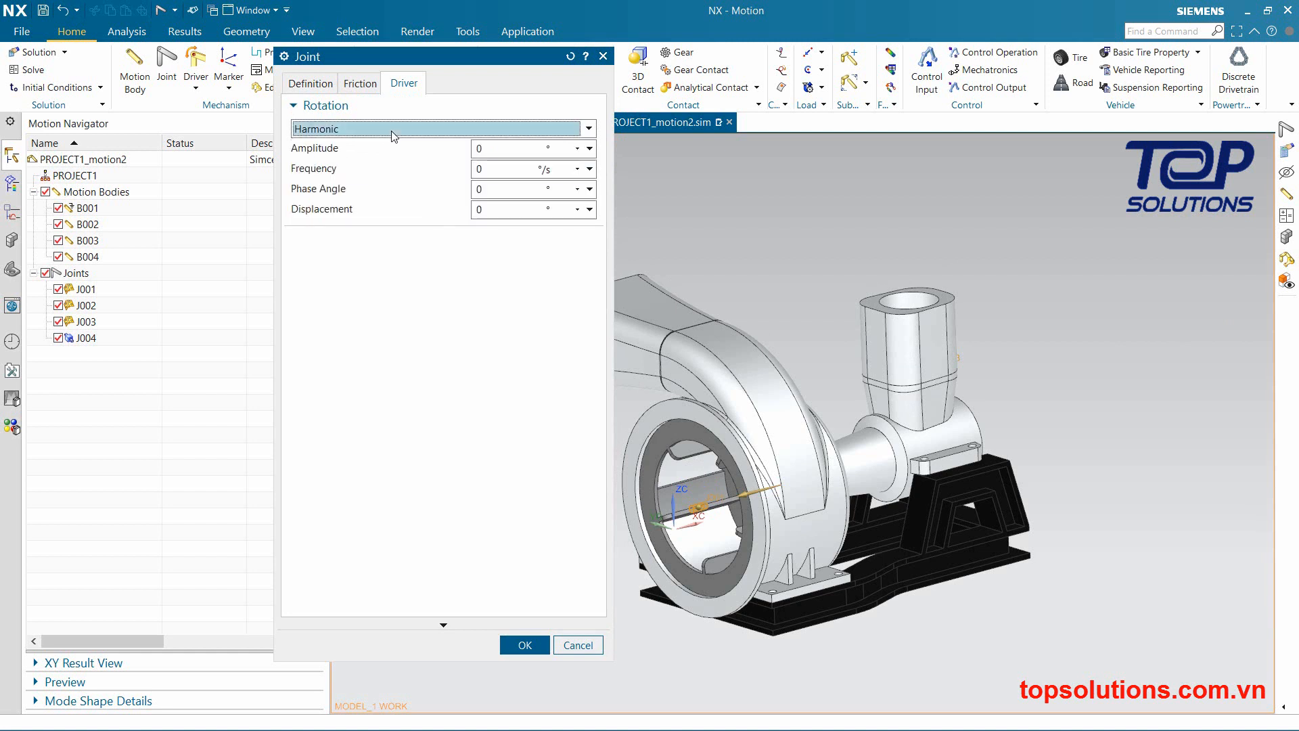
Give joint J001 a Polynomial rotation driver with a velocity of 120 °/s, save it and check the joint's driver symbol
click(391, 131)
click(372, 159)
click(515, 170)
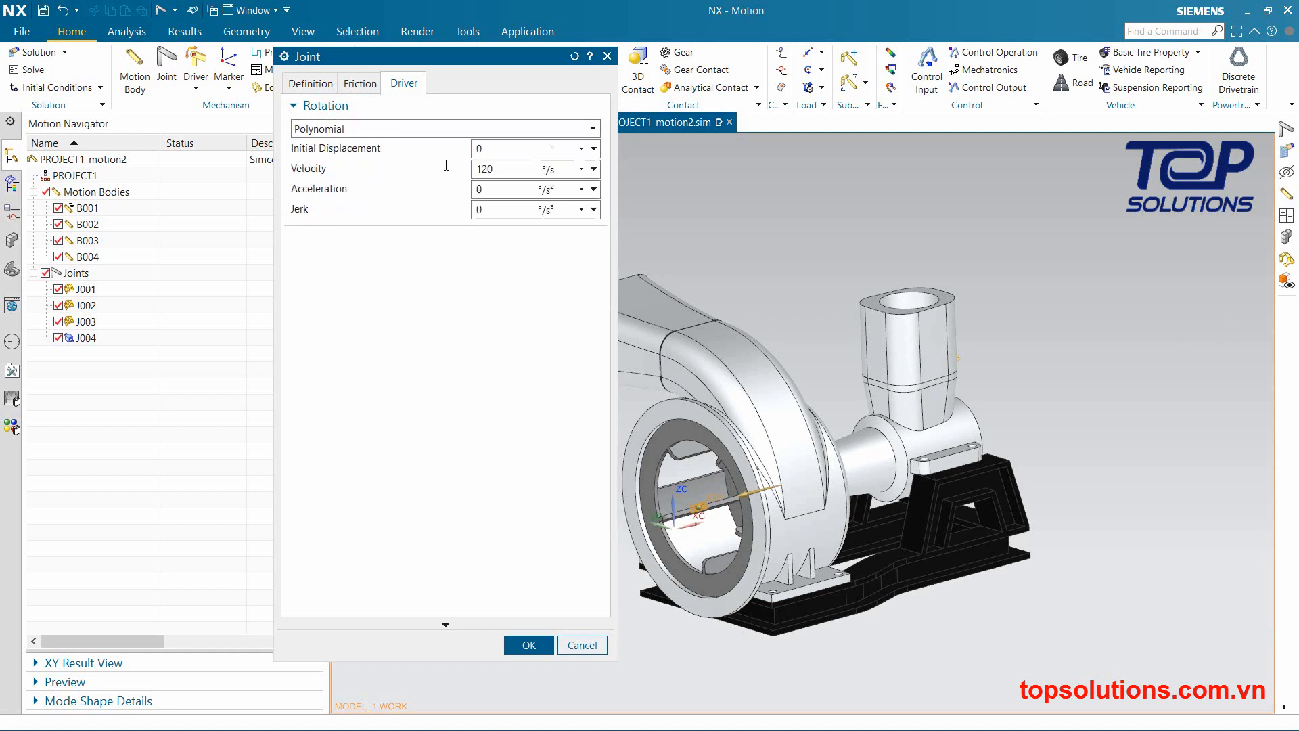
click(528, 644)
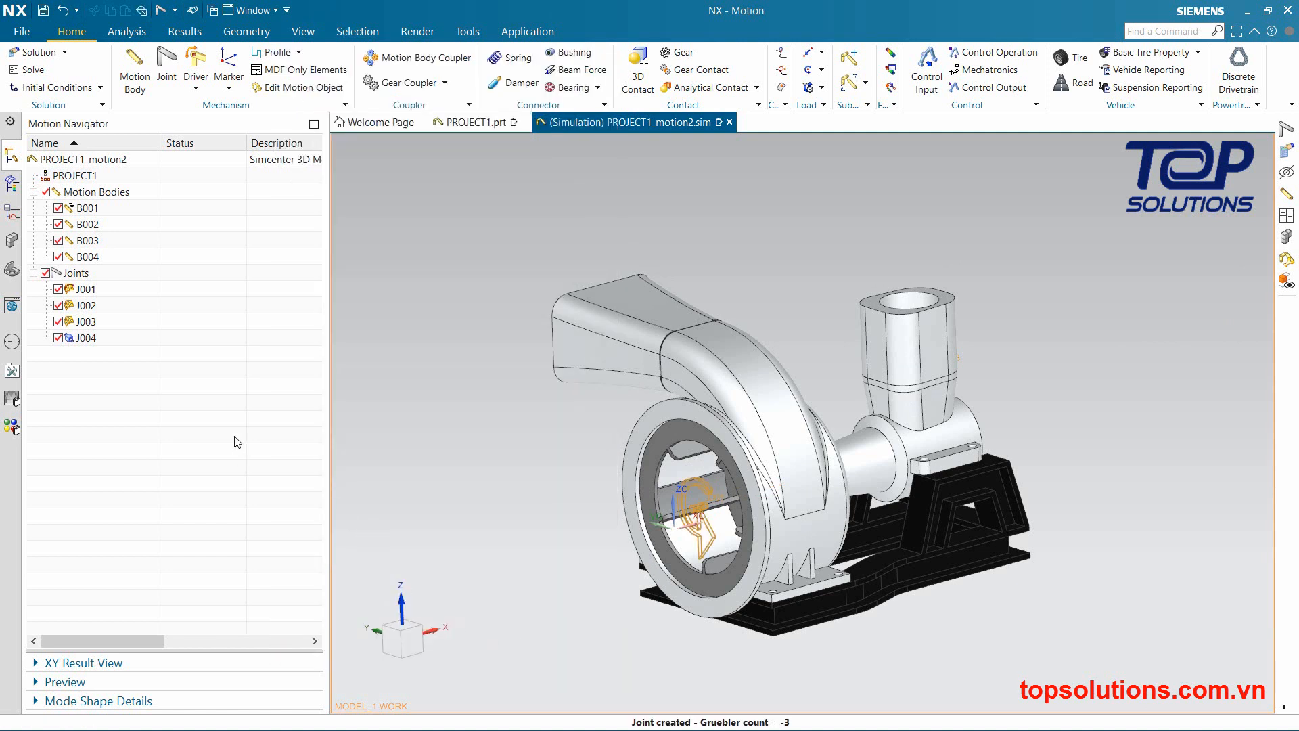
click(86, 289)
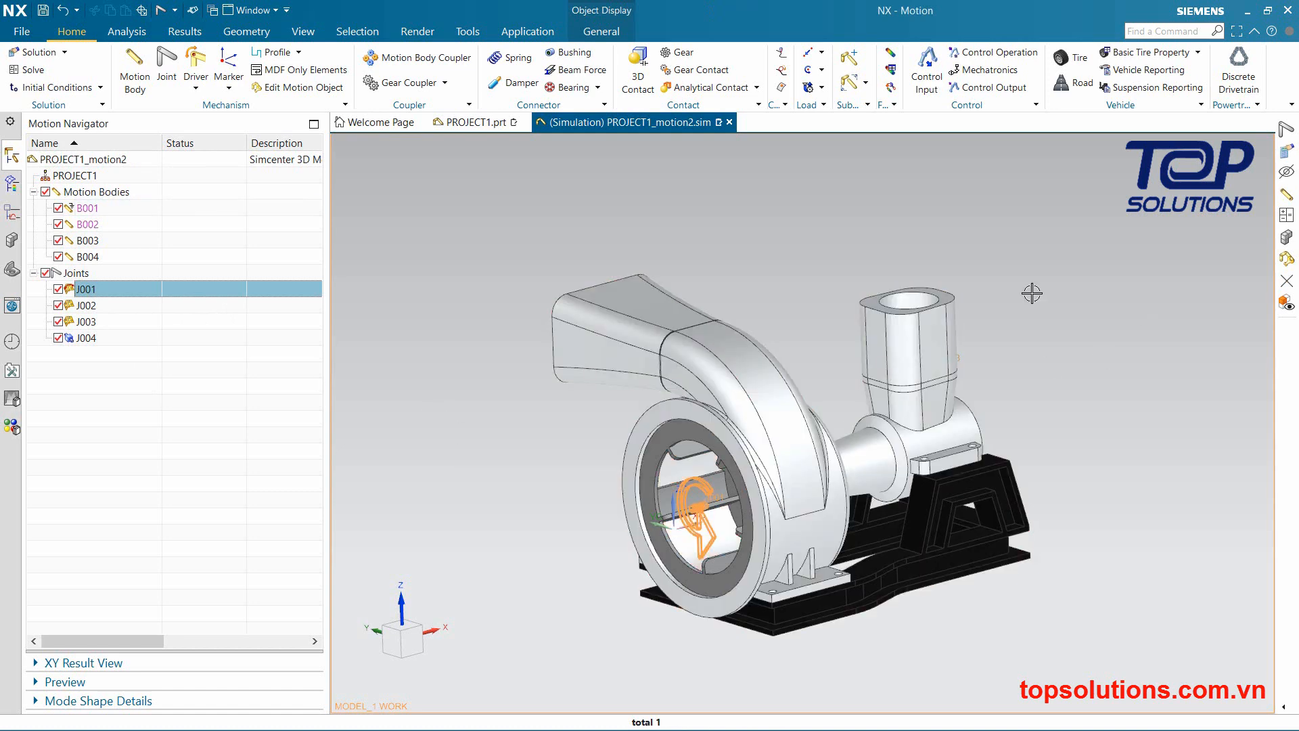
click(189, 362)
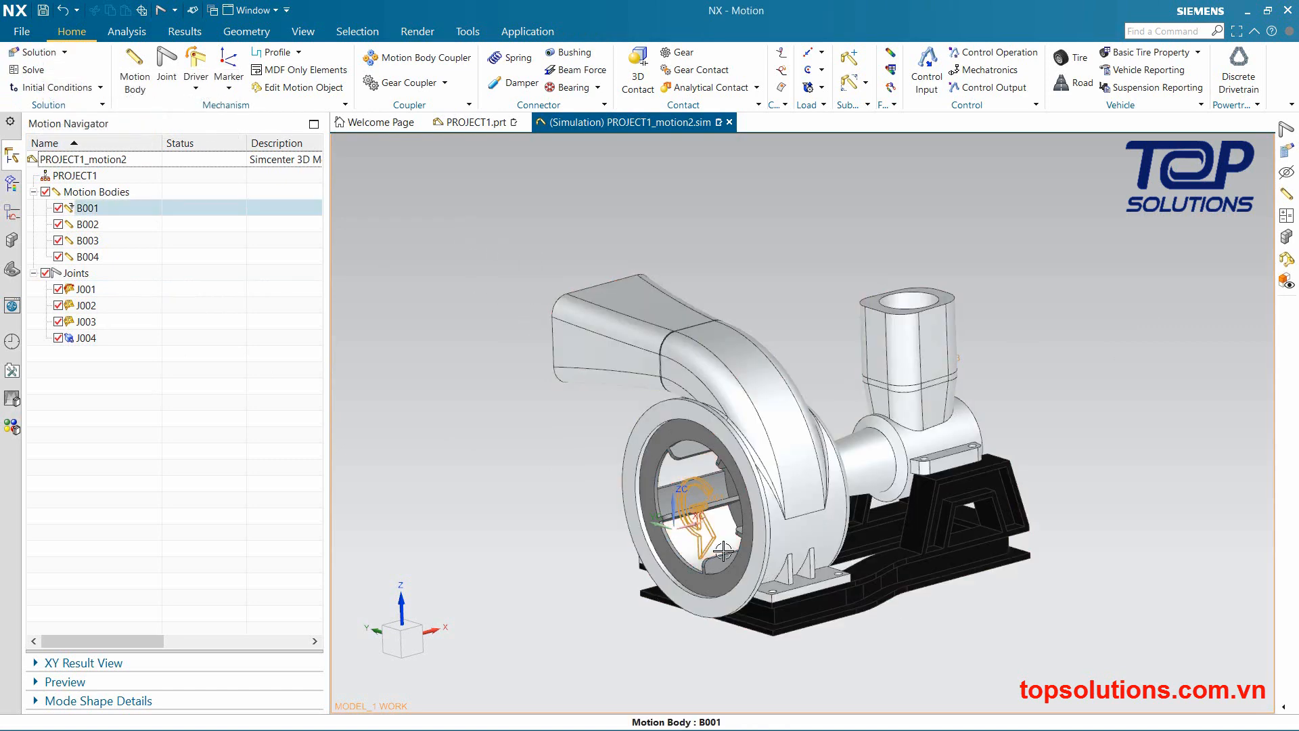
Start a new Dynamic Analysis solution and set its print interval definition to Fixed Number of Steps
click(37, 52)
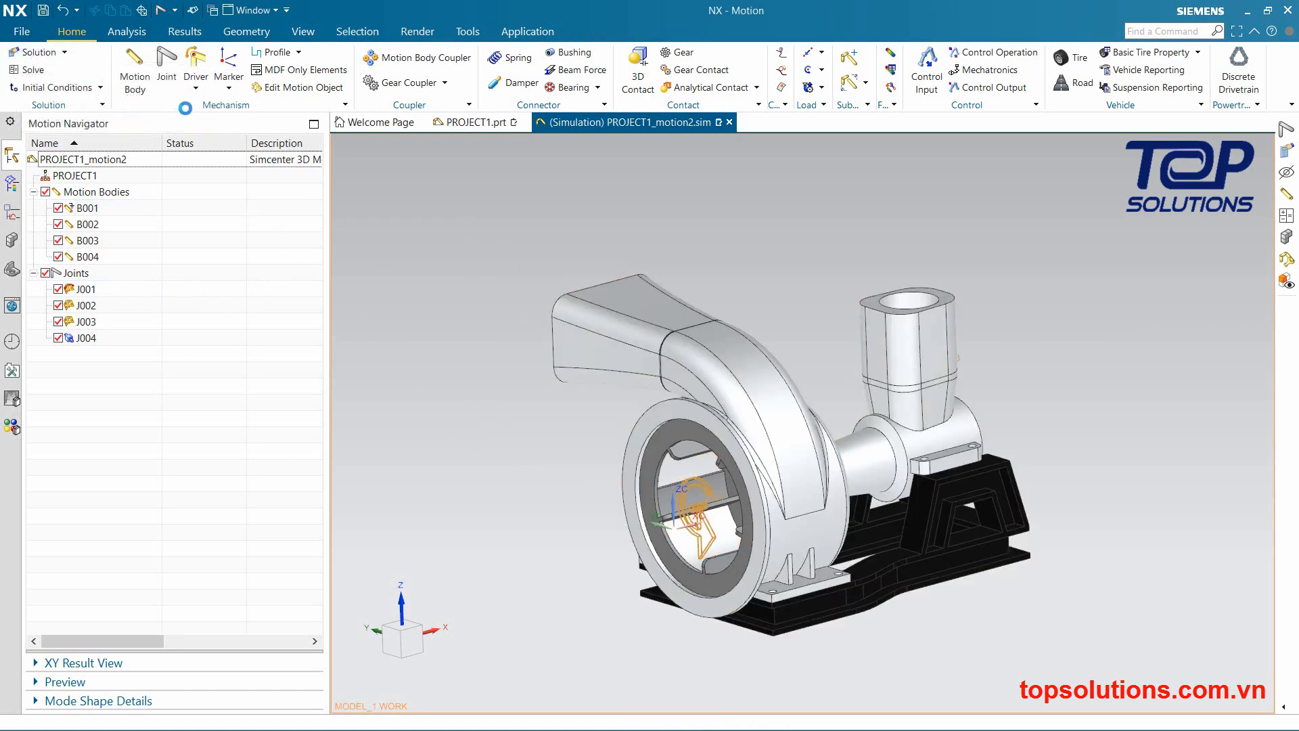
drag(683, 58, 516, 58)
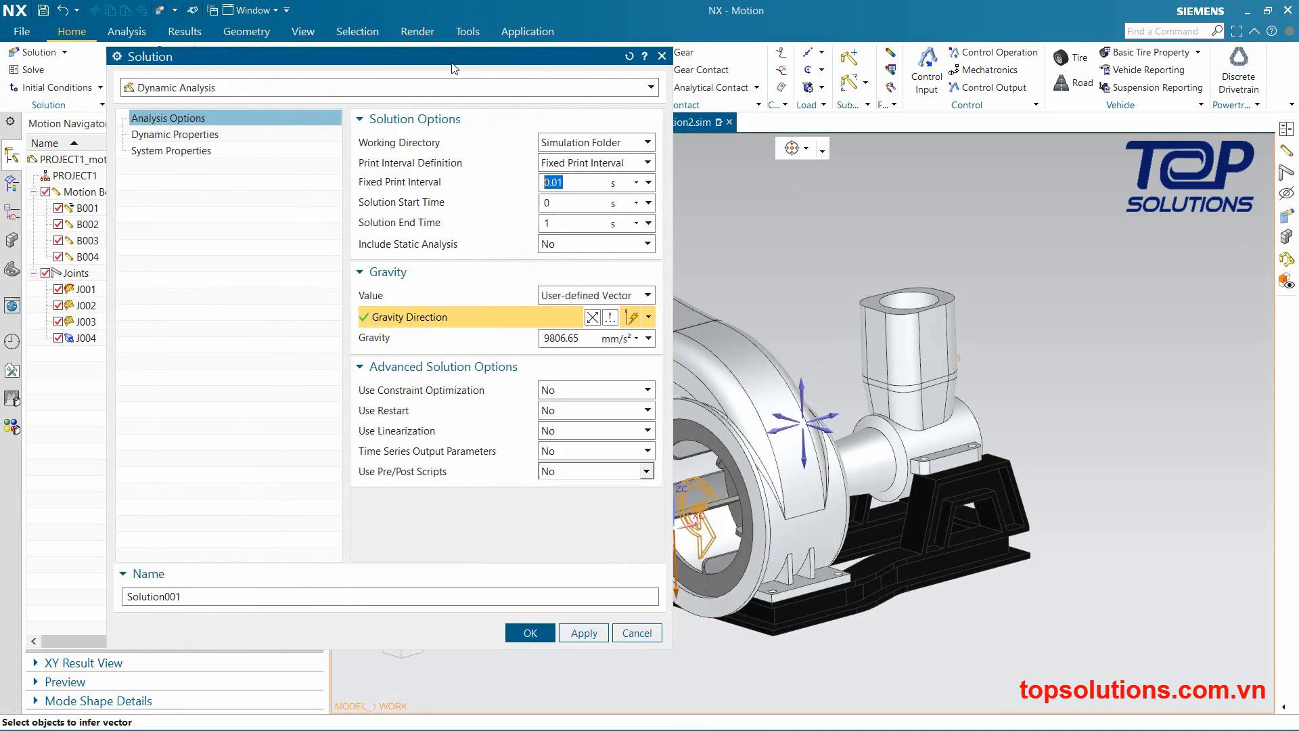
click(598, 164)
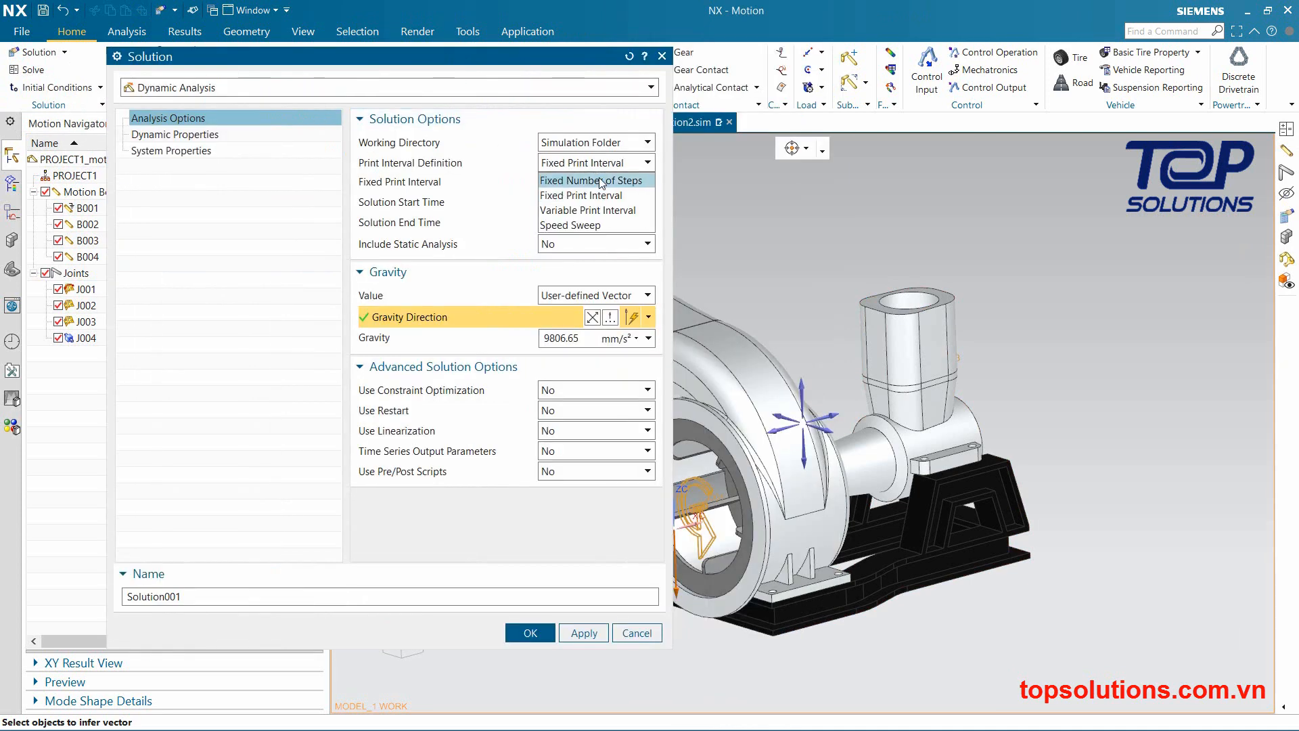
click(599, 179)
double_click(579, 185)
click(591, 165)
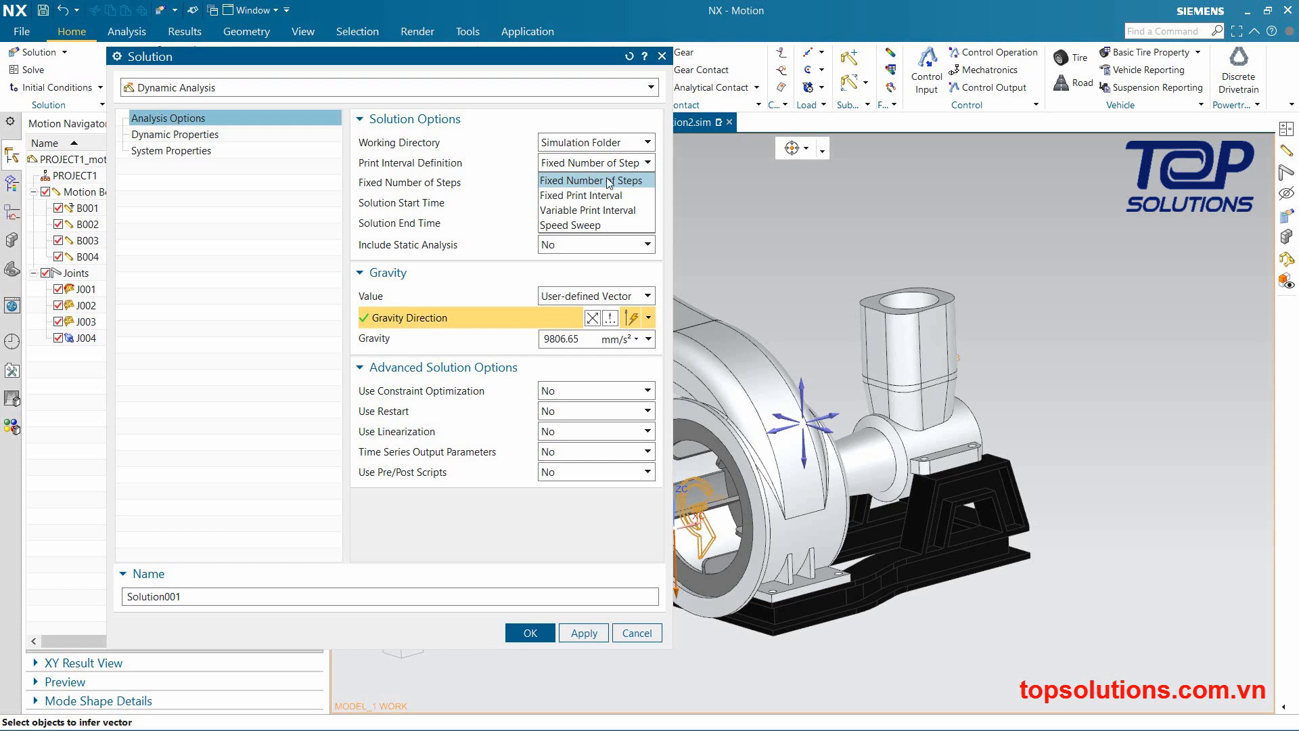
click(609, 180)
click(618, 169)
click(604, 181)
click(599, 163)
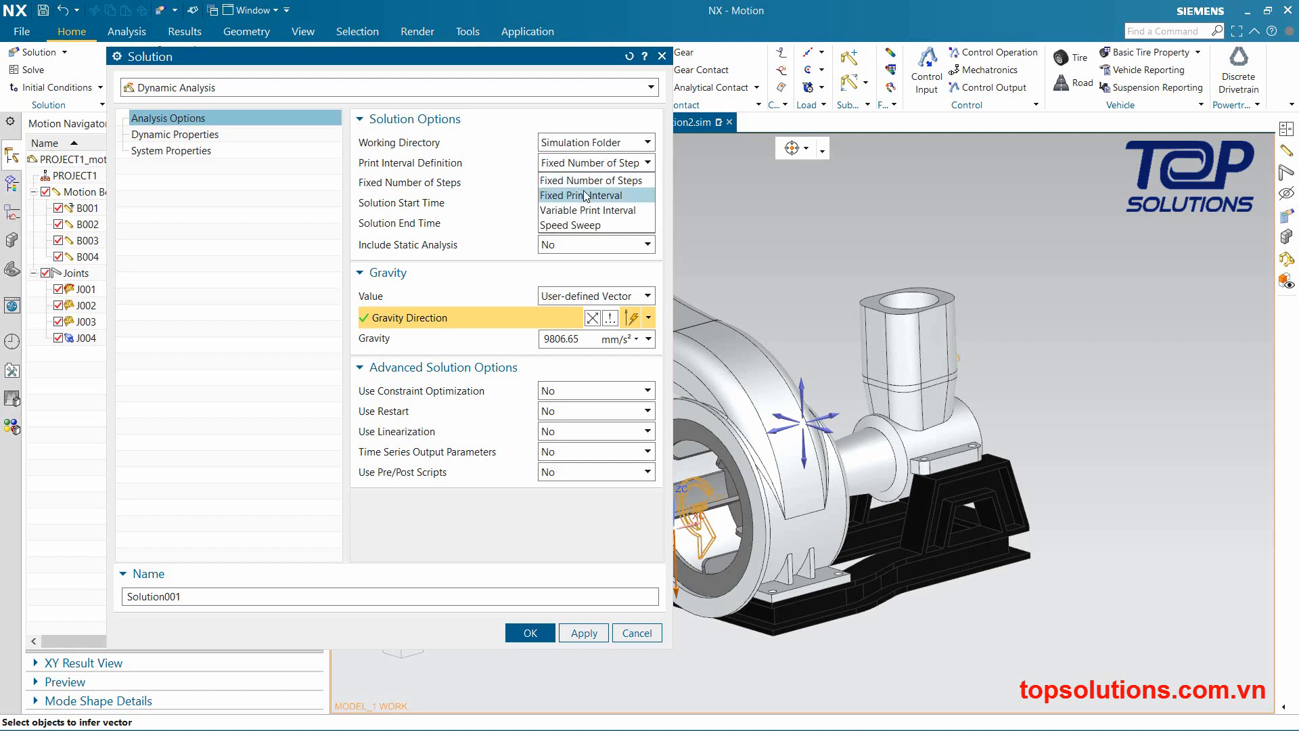
click(587, 180)
Set the solution to use the Simulation Folder, 250 steps, a 5 s end time and no static analysis
click(598, 144)
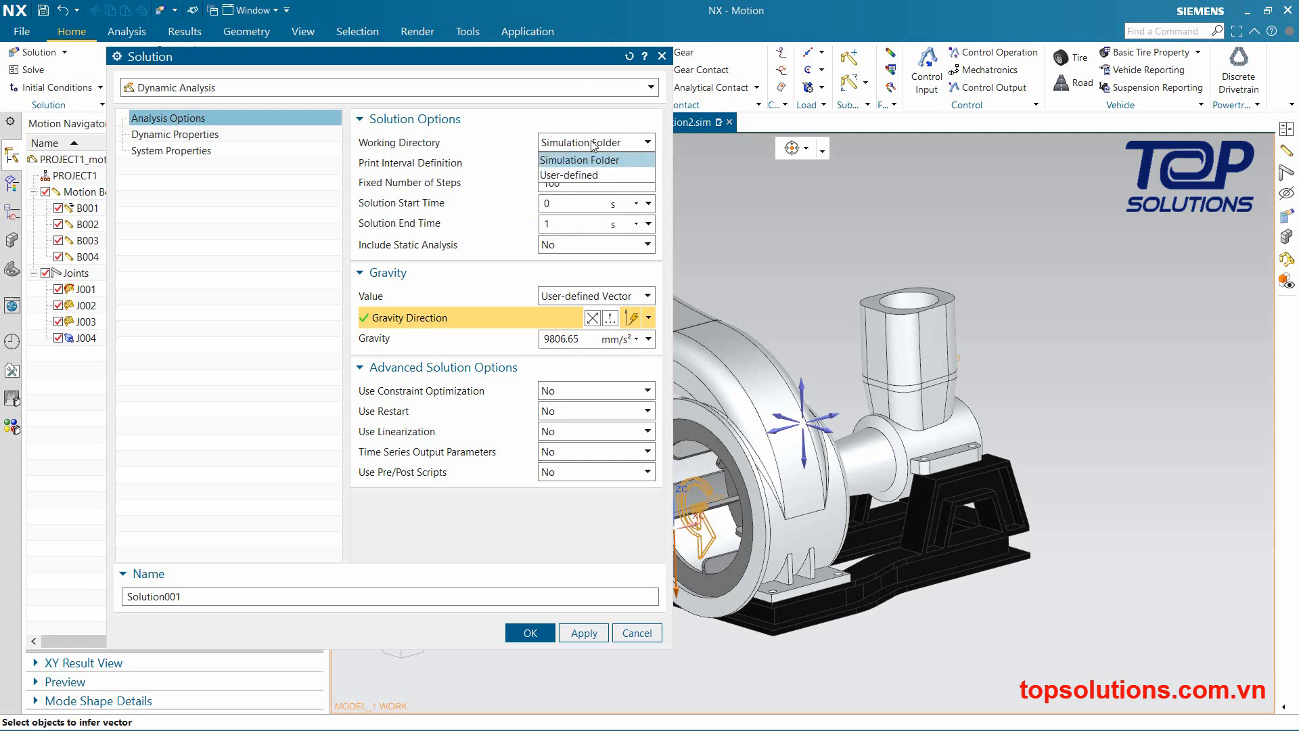
click(590, 155)
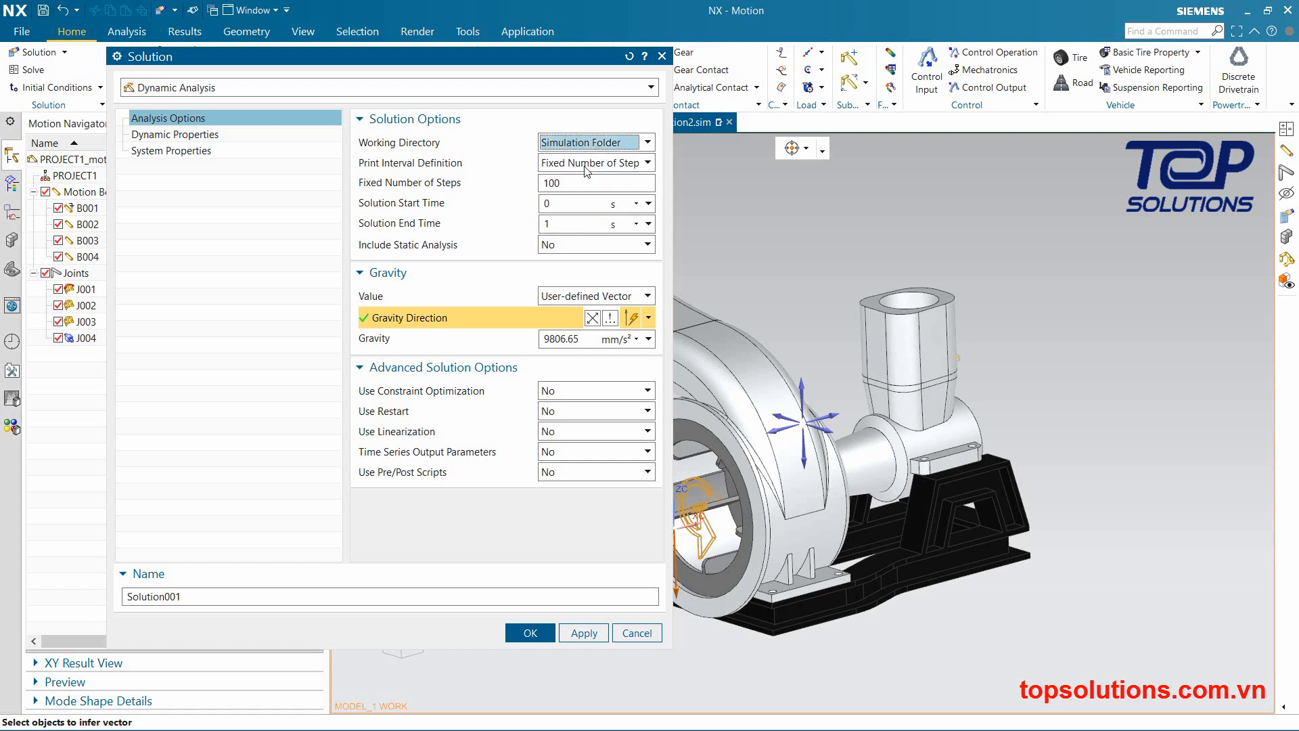
double_click(558, 224)
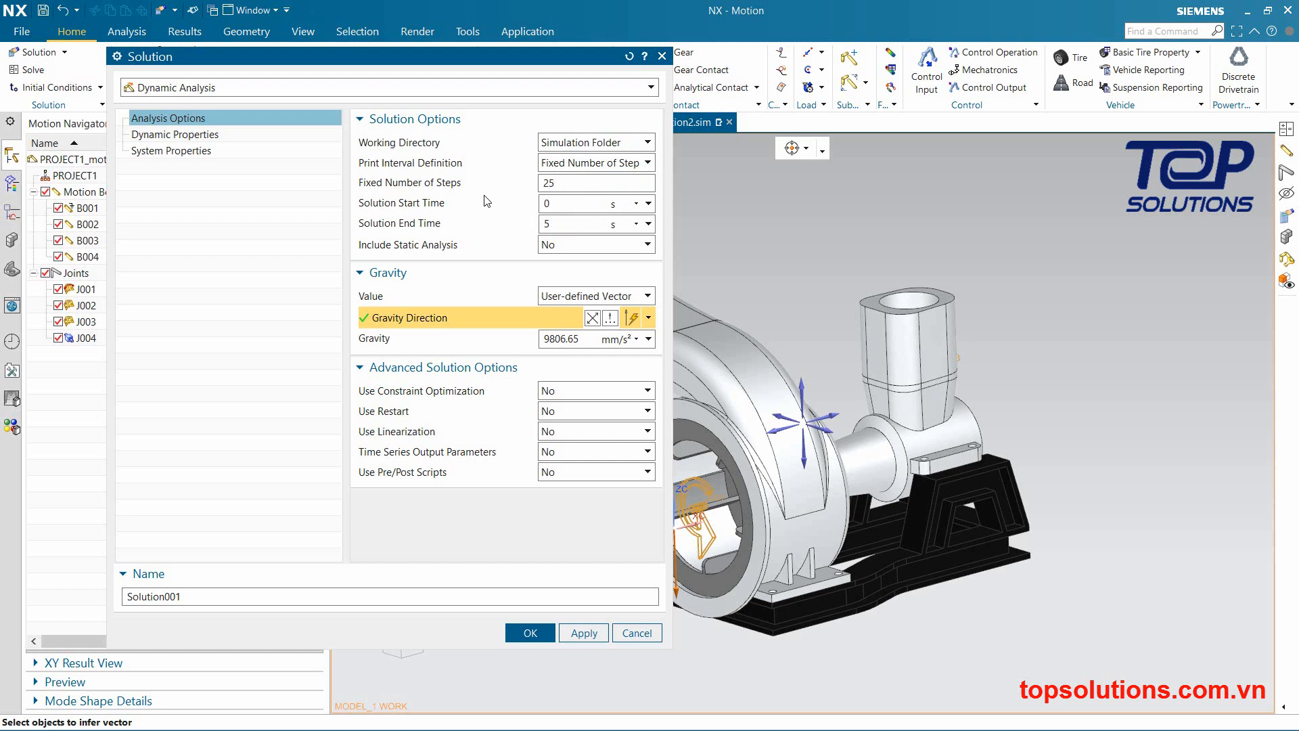
click(515, 272)
click(514, 272)
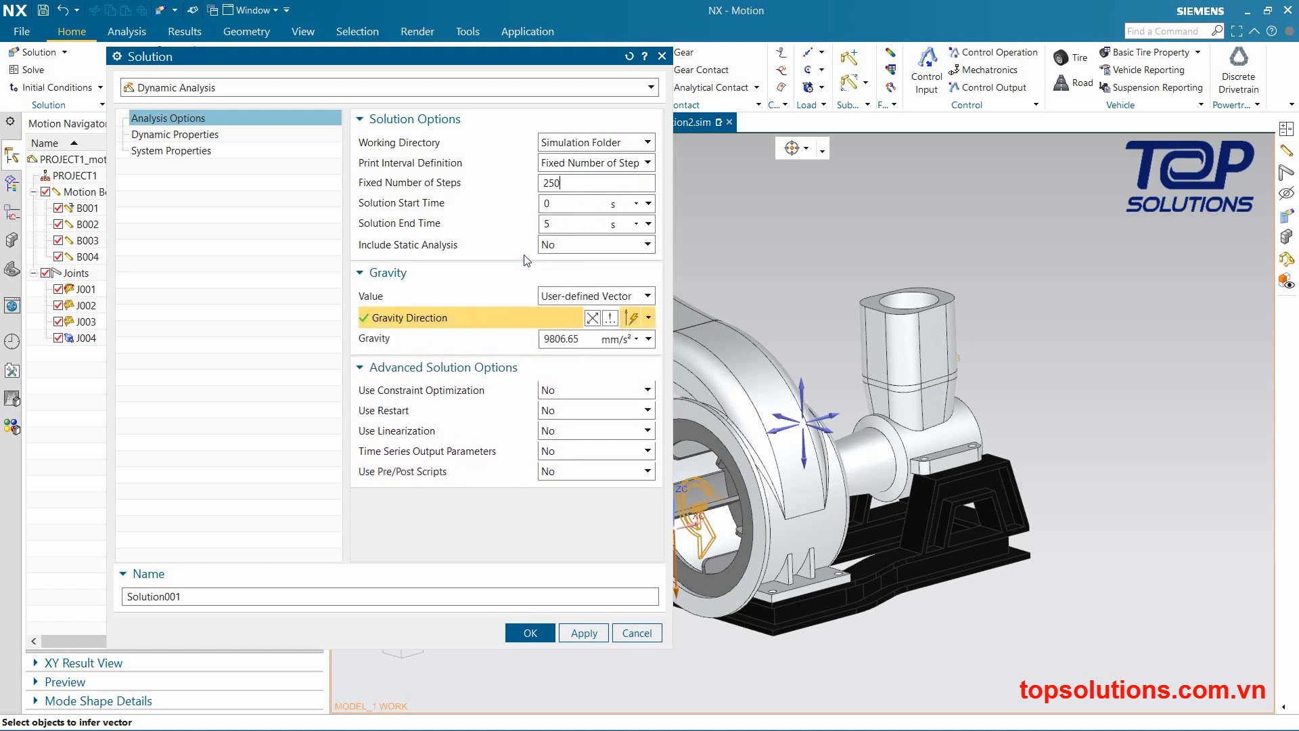
click(549, 245)
click(545, 261)
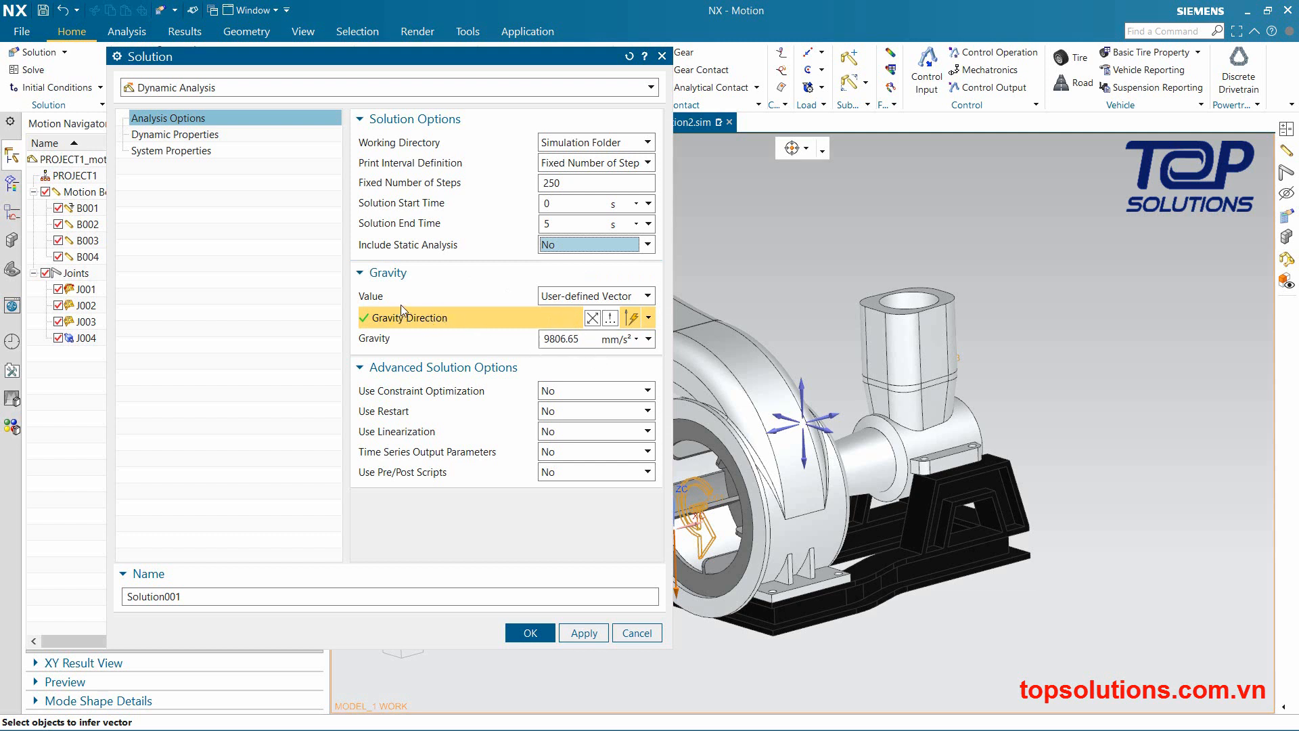
Examine the solution's gravity value, its unit options and the gravity direction vector on the model
middle_drag(704, 389, 931, 381)
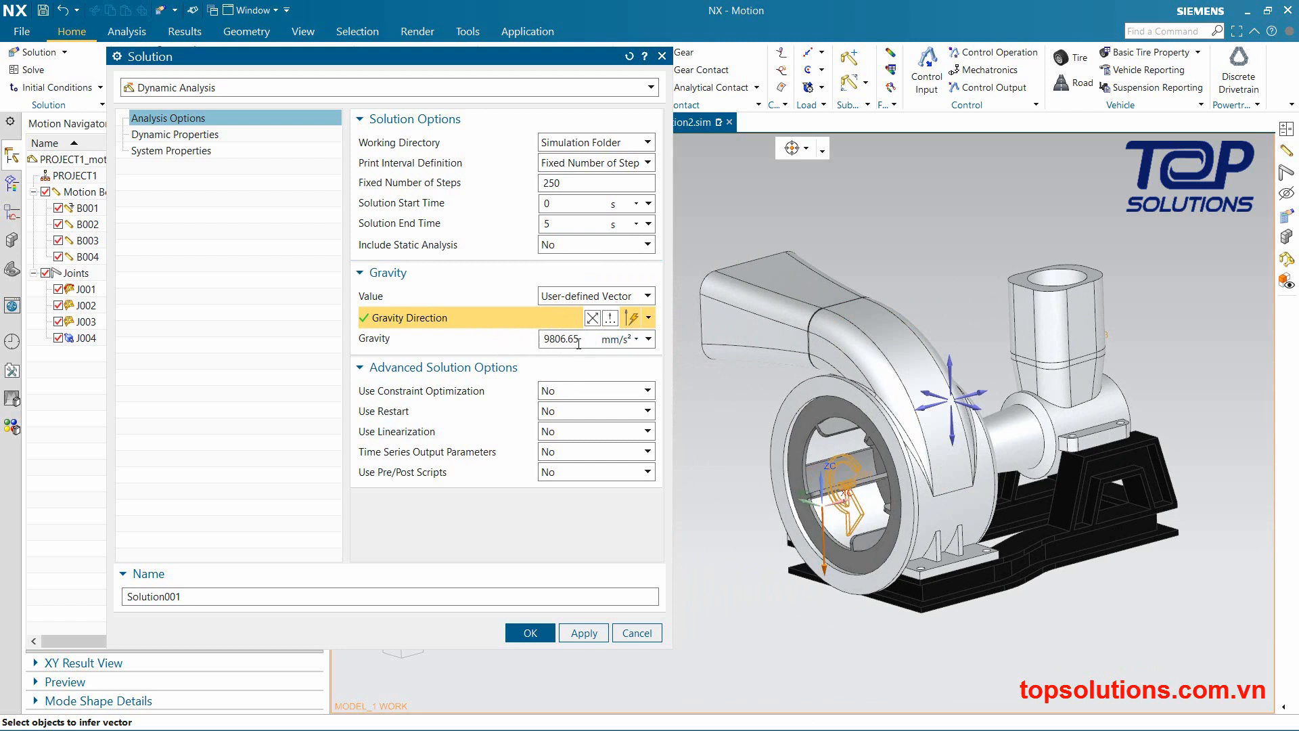
click(648, 339)
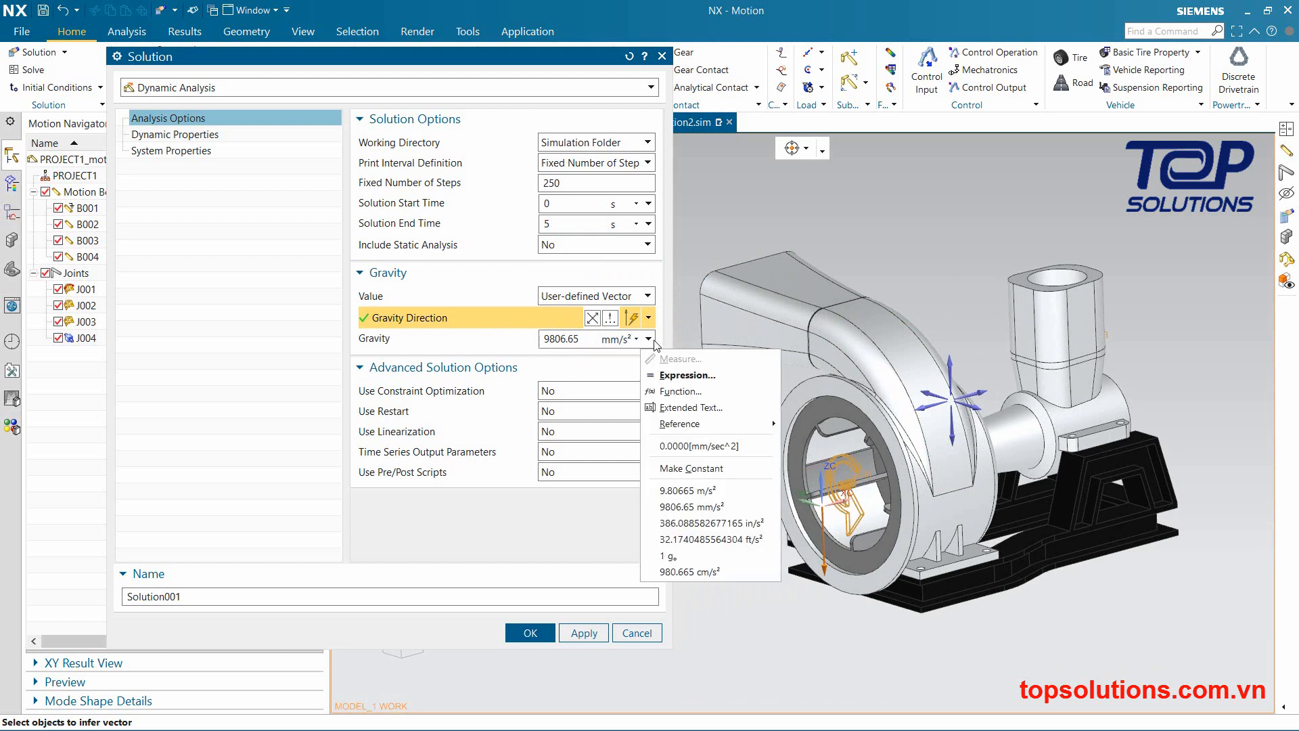
click(493, 350)
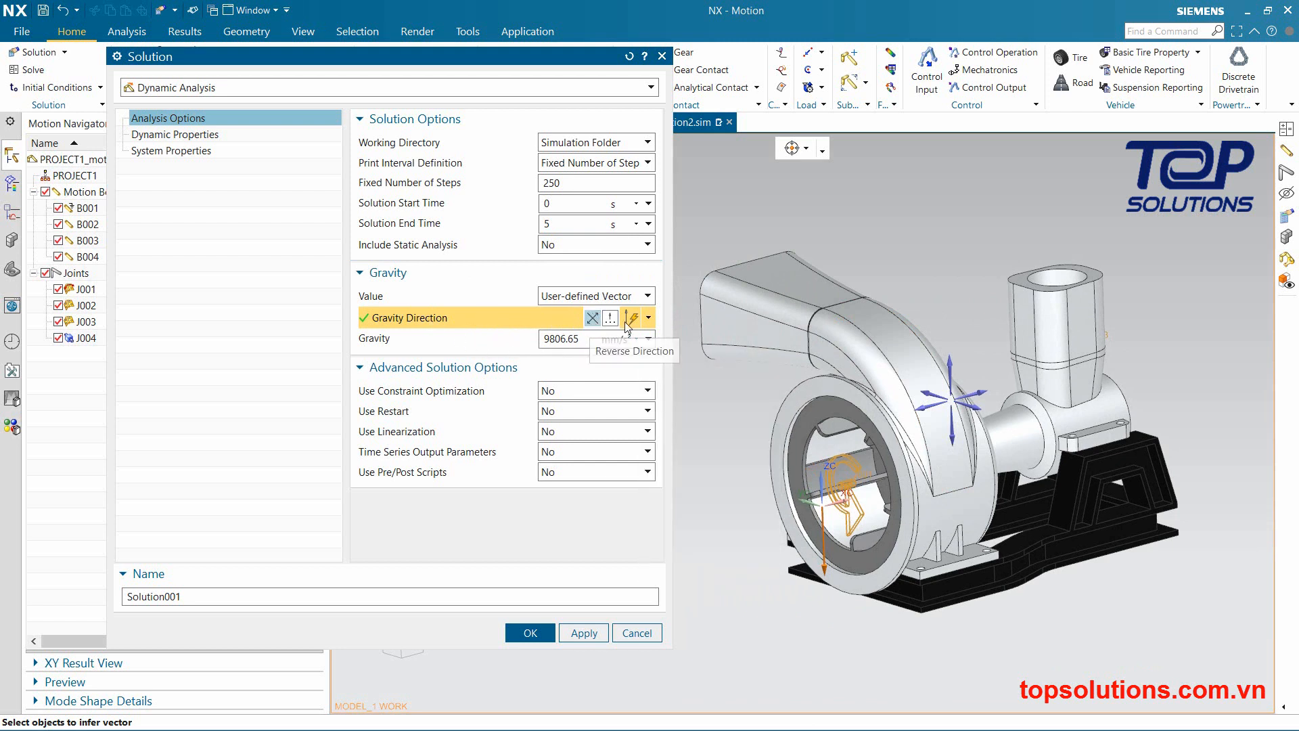
scroll(826, 591, up, 5)
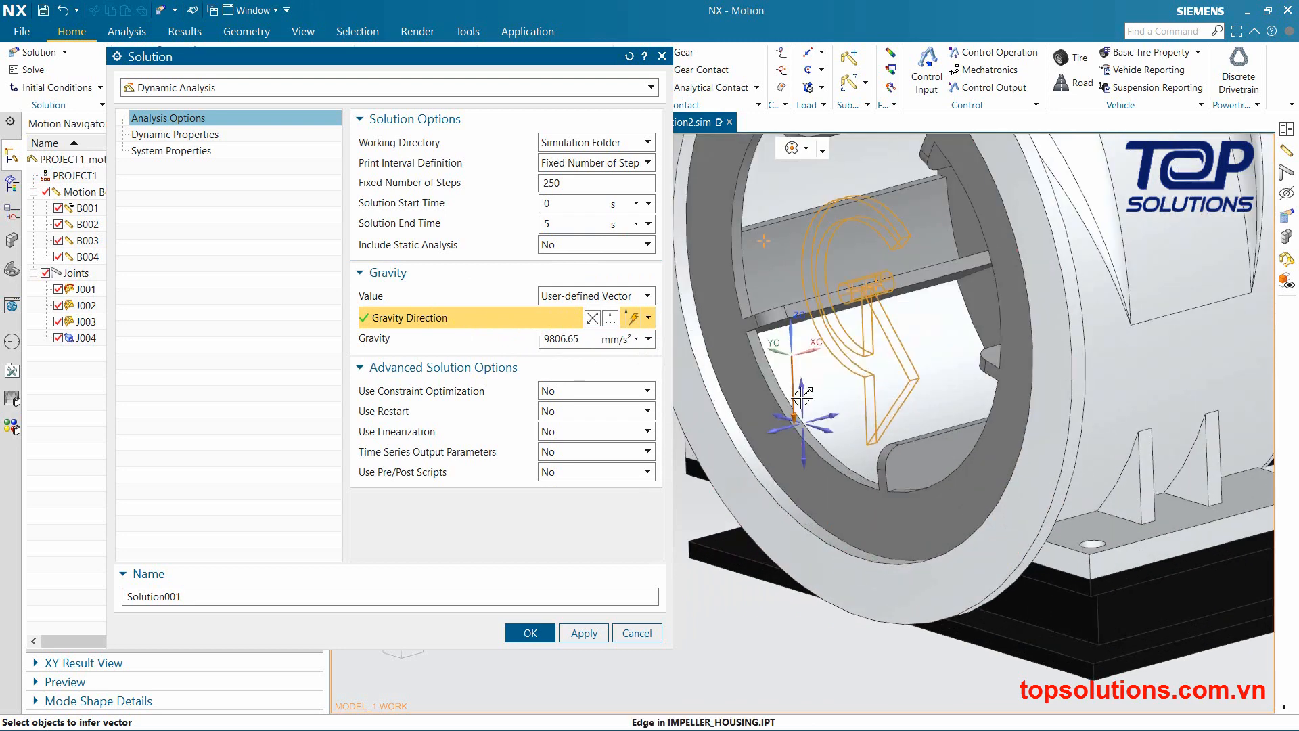
scroll(792, 372, down, 5)
shift+middle_drag(847, 332, 810, 460)
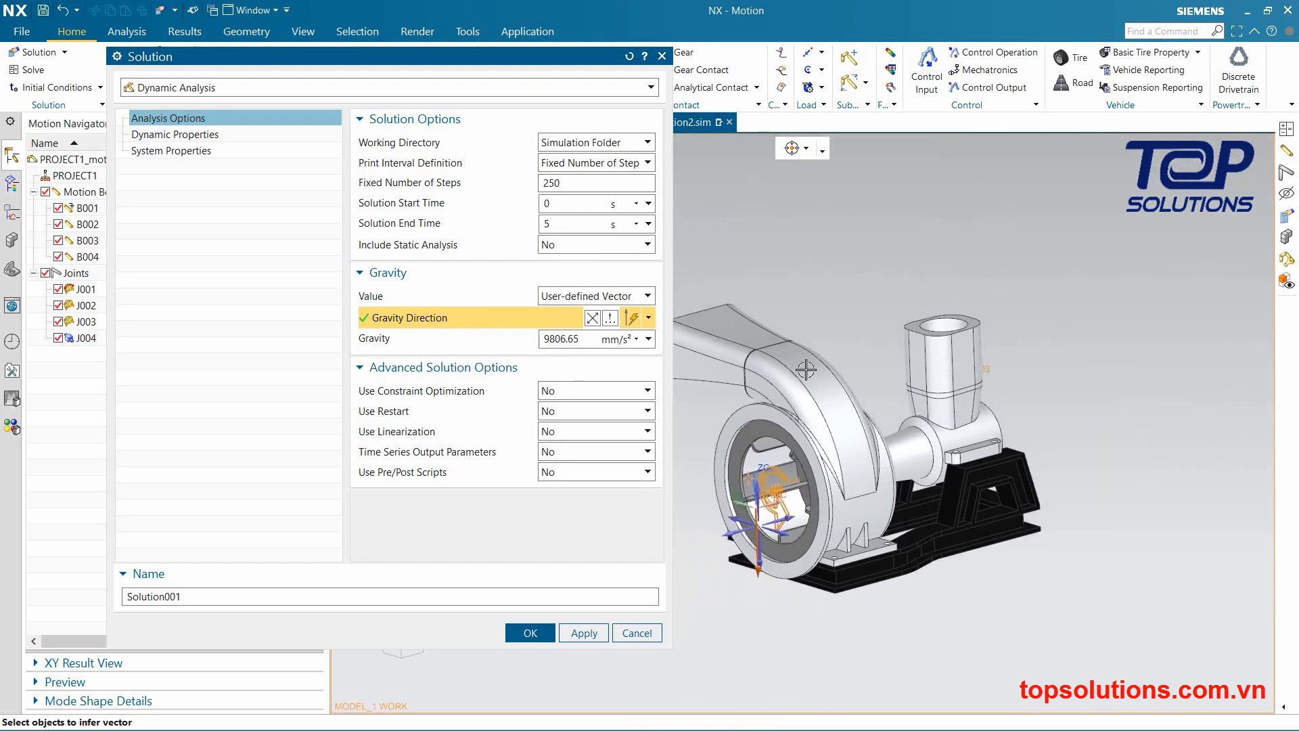
Create the Dynamic Analysis solution under the name Solution001 and solve it
shift+middle_drag(897, 361, 920, 362)
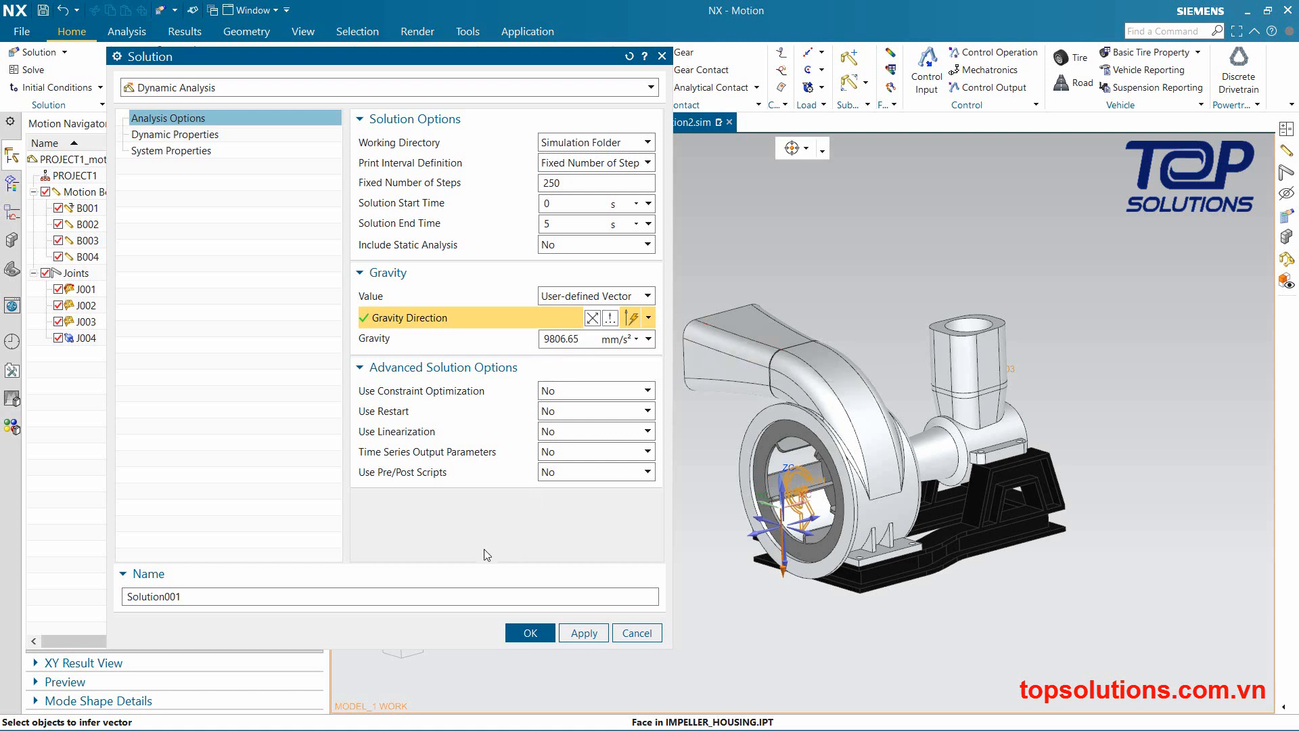
click(550, 638)
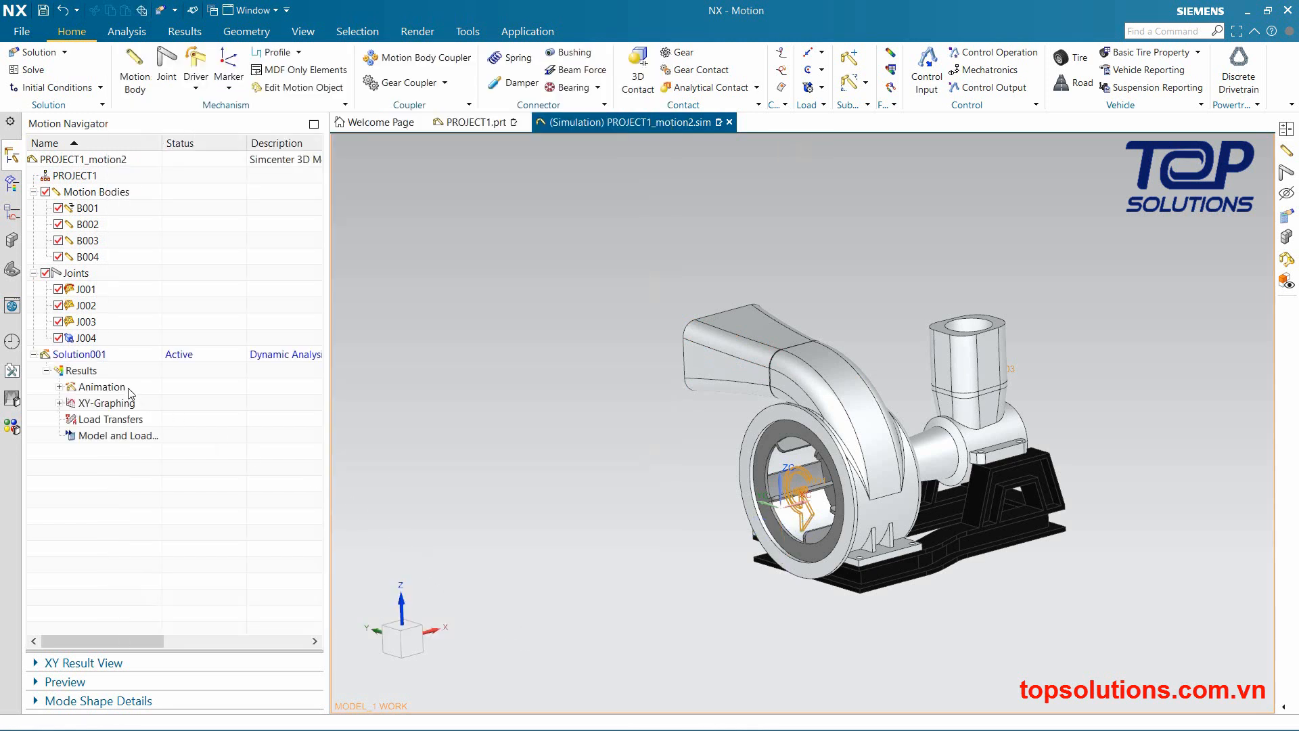
click(46, 370)
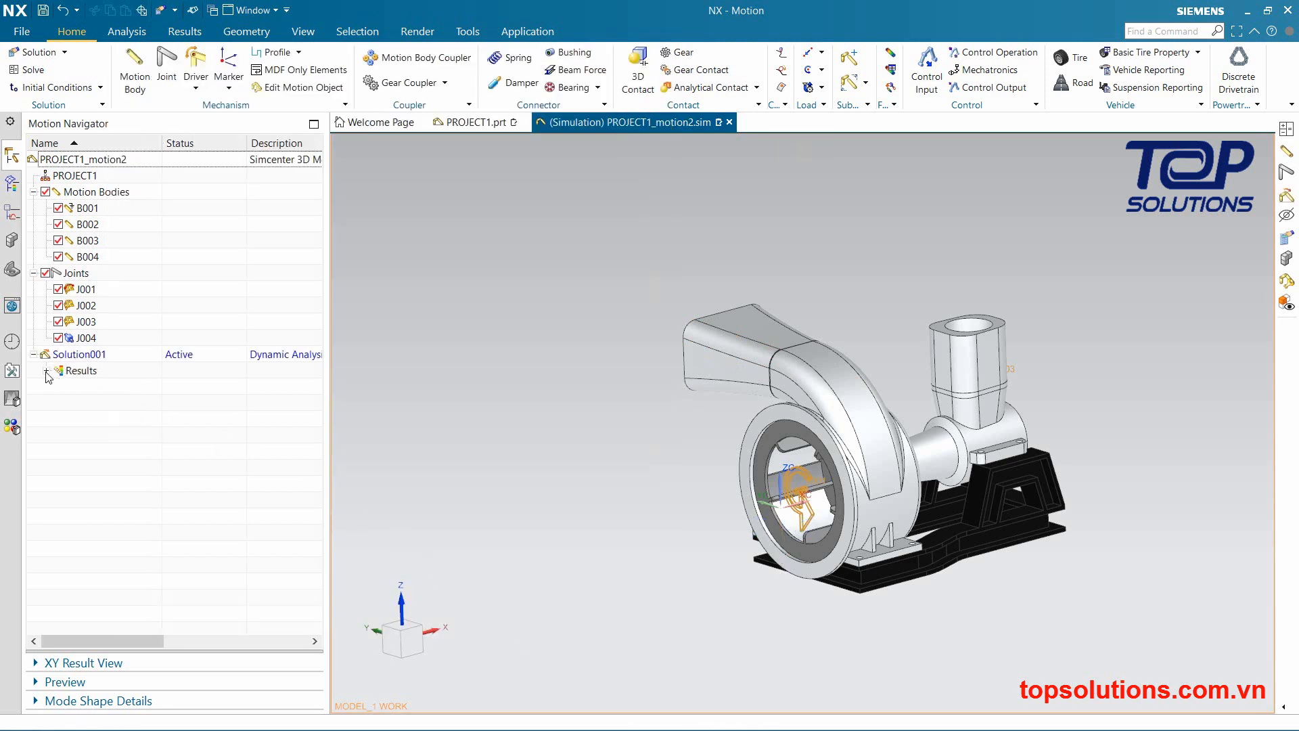
click(78, 358)
click(27, 69)
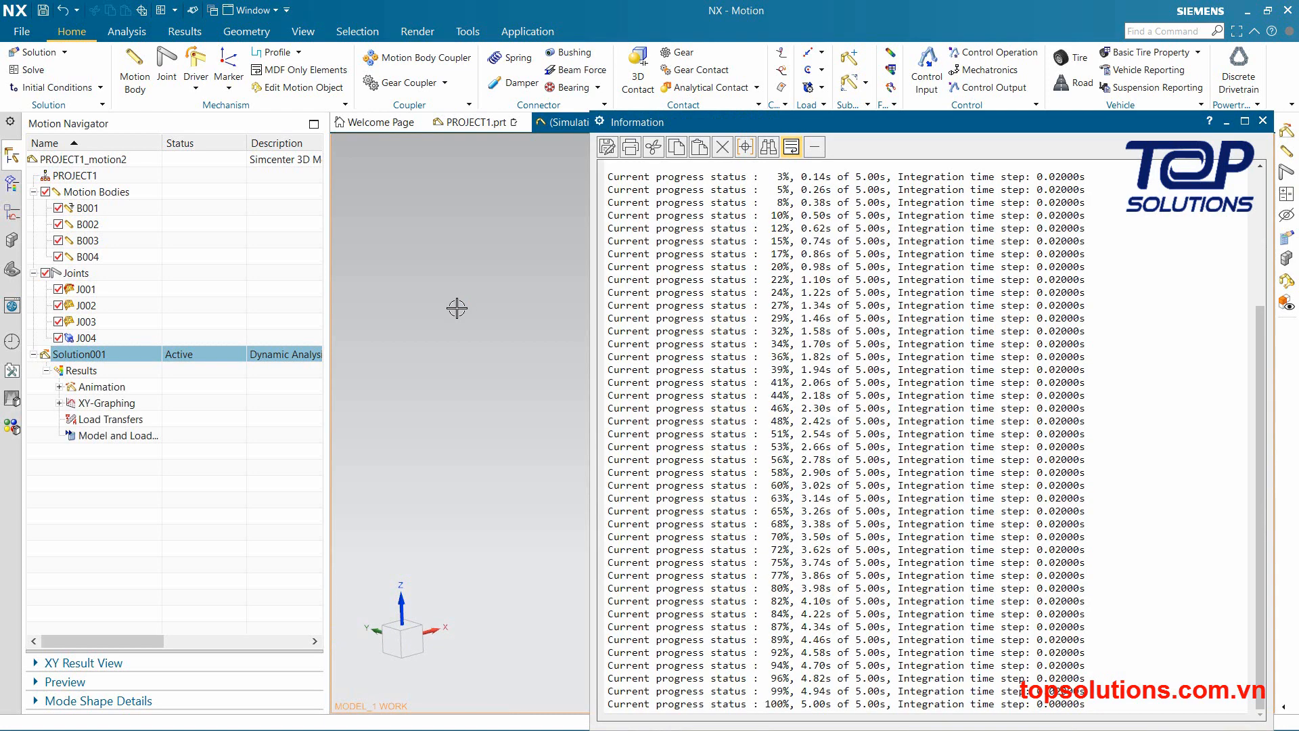
Read the solver report, especially the redundant constraint section and the progress status lines, and close the report
scroll(731, 348, up, 5)
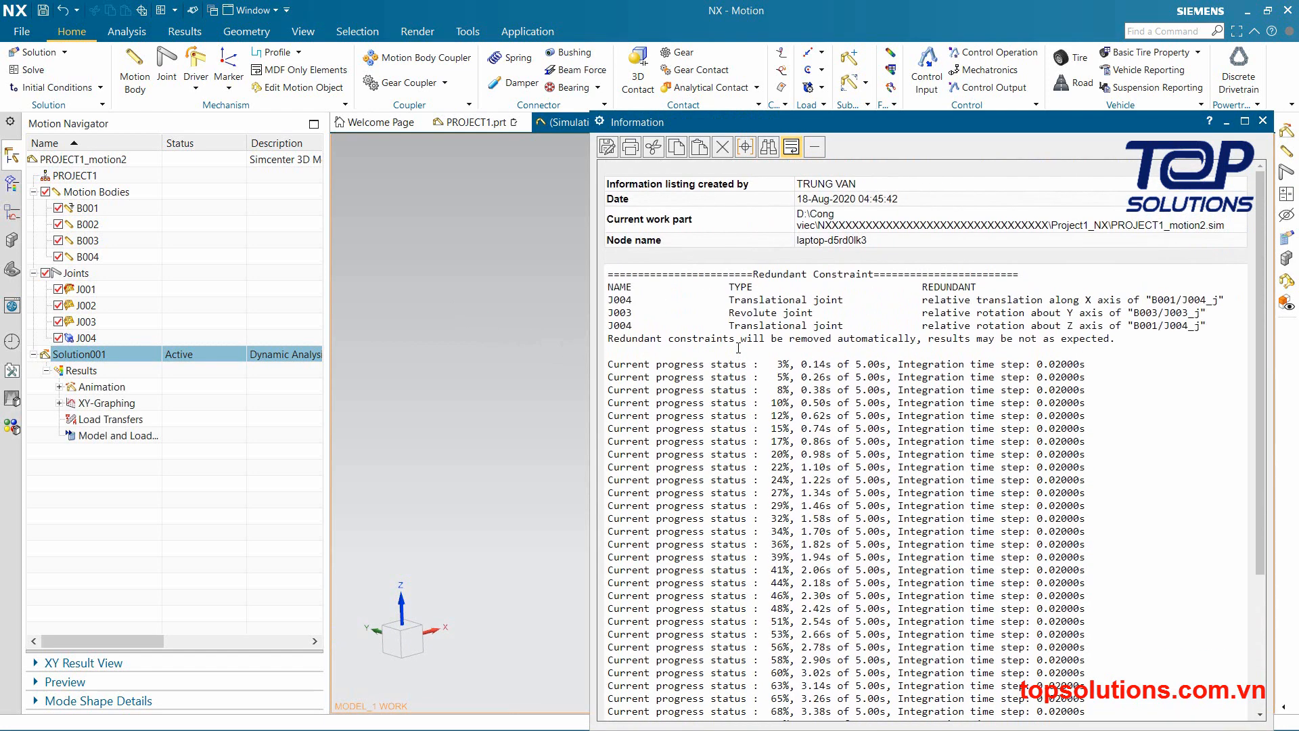
scroll(744, 345, down, 5)
scroll(904, 337, up, 5)
mouse_move(609, 338)
mouse_down()
mouse_move(1056, 352)
mouse_move(913, 325)
mouse_move(612, 340)
mouse_up()
click(1137, 347)
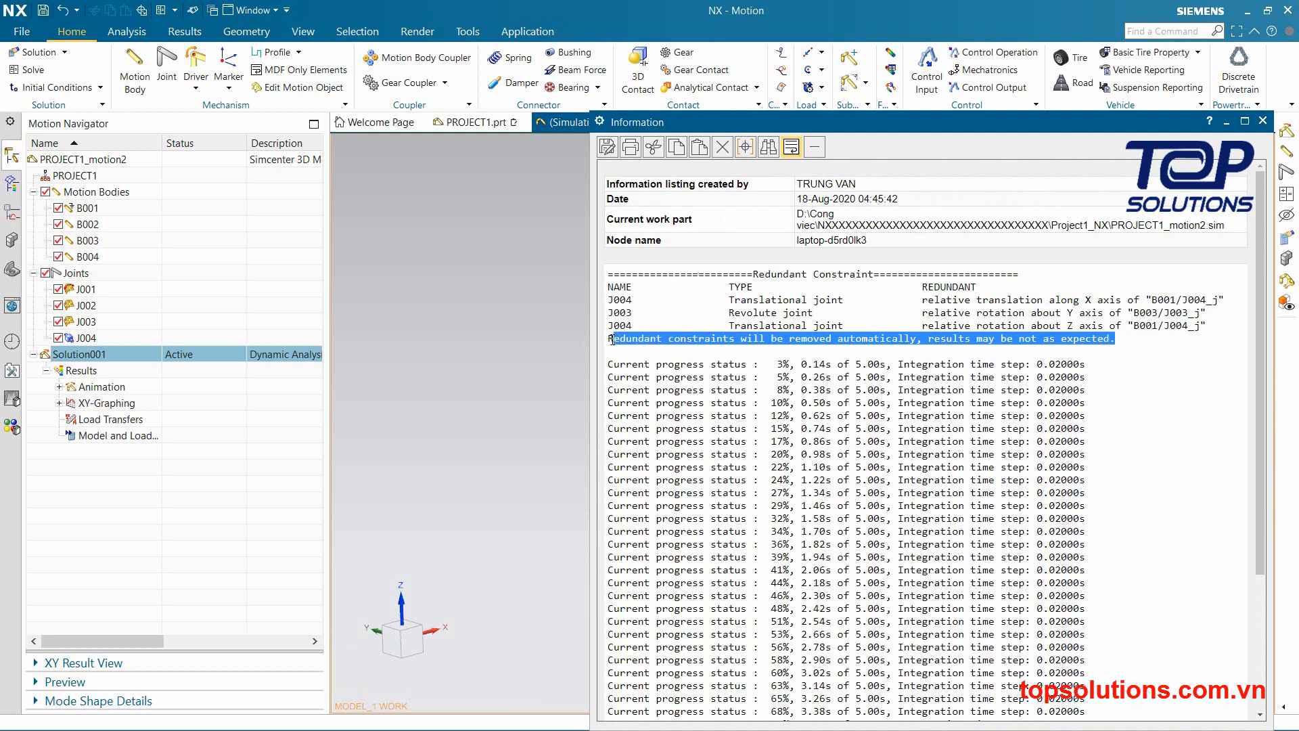
click(1077, 403)
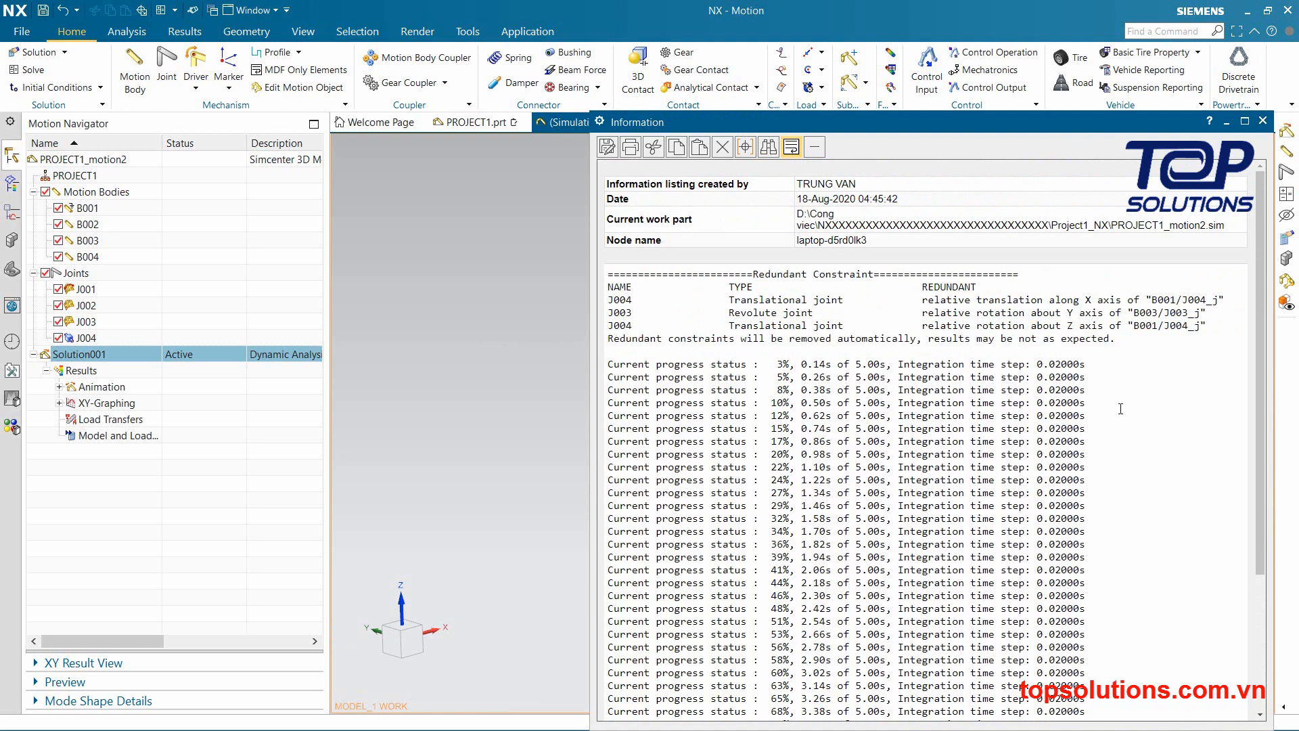
drag(1114, 341, 608, 337)
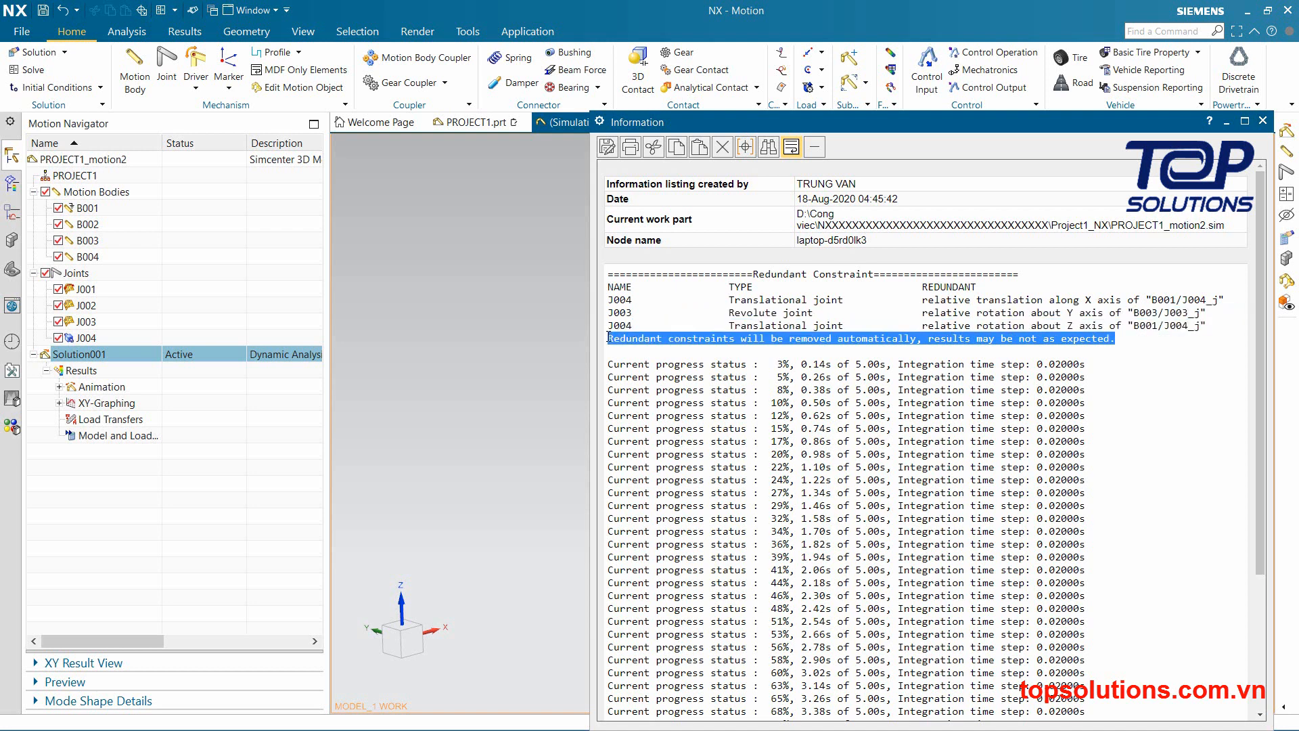
click(801, 354)
scroll(1117, 353, down, 5)
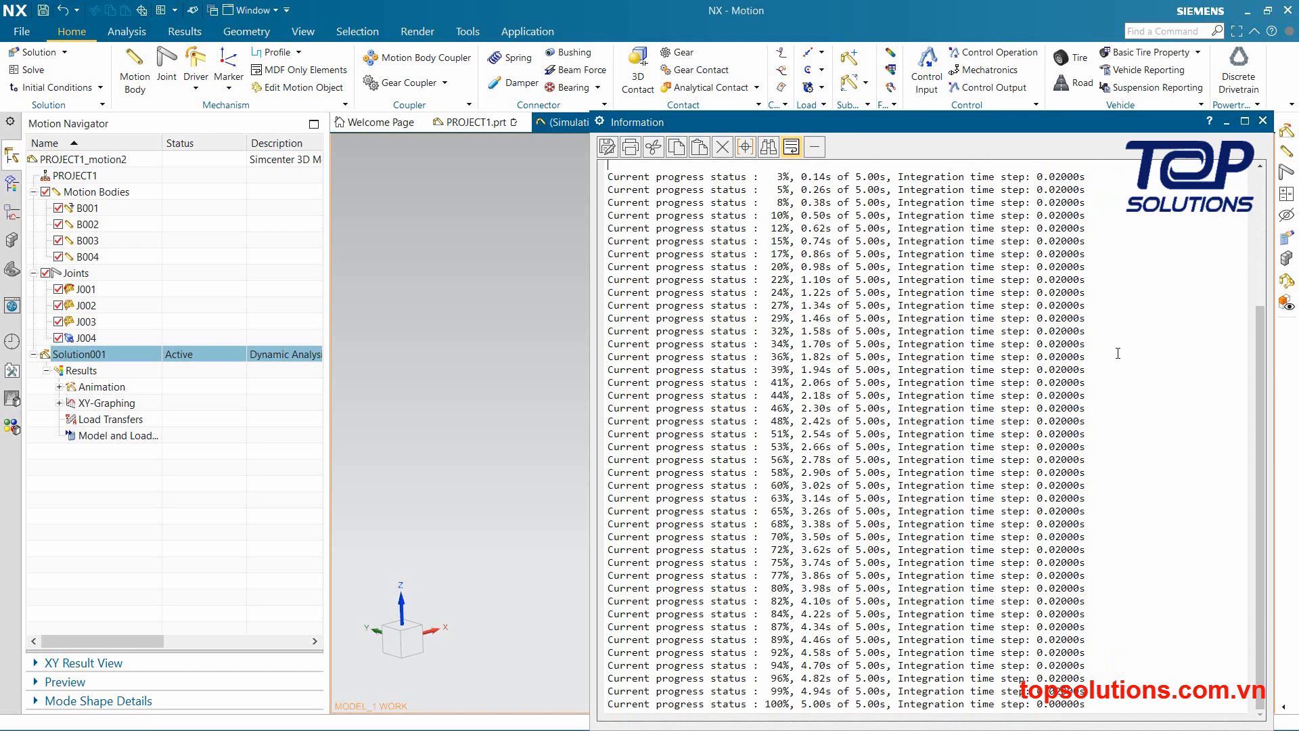
scroll(1117, 353, up, 5)
scroll(1117, 353, down, 5)
click(1261, 122)
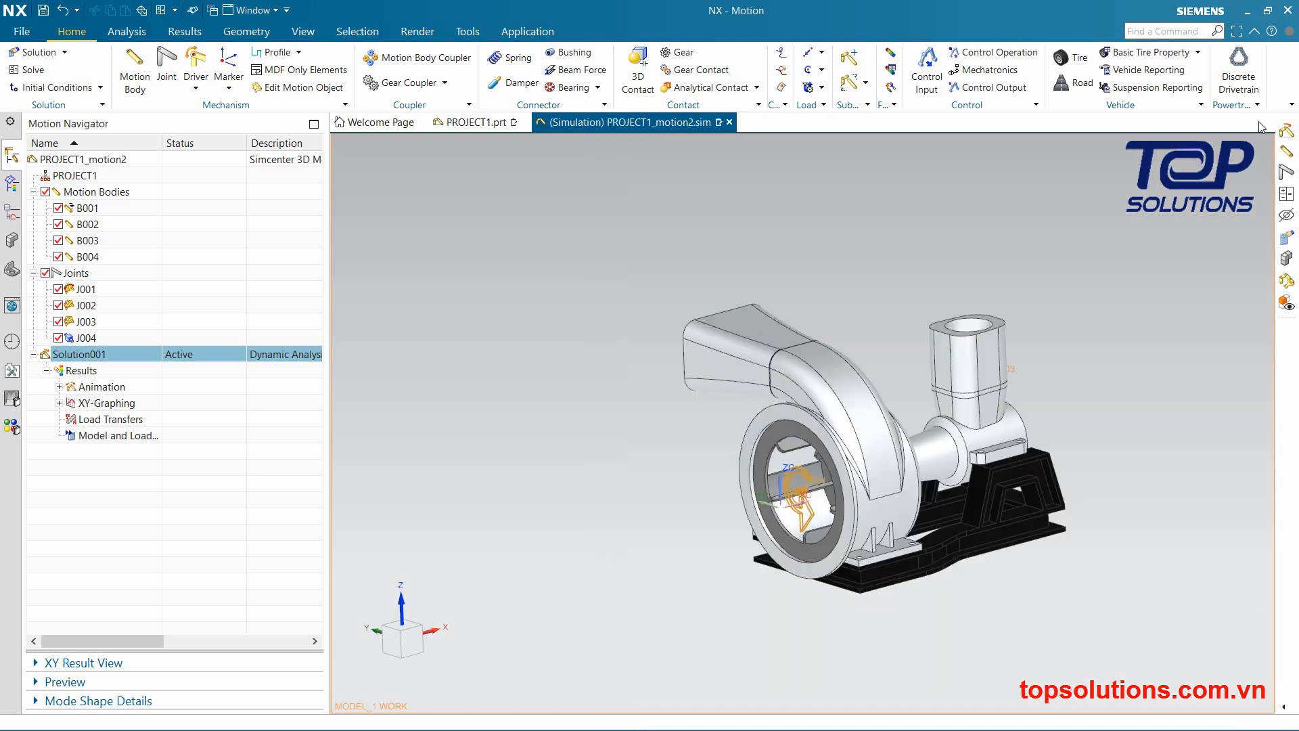
Examine the Animation, XY-Graphing, Load Transfers and model result entries of Solution001, and collapse its tree
click(100, 420)
click(60, 403)
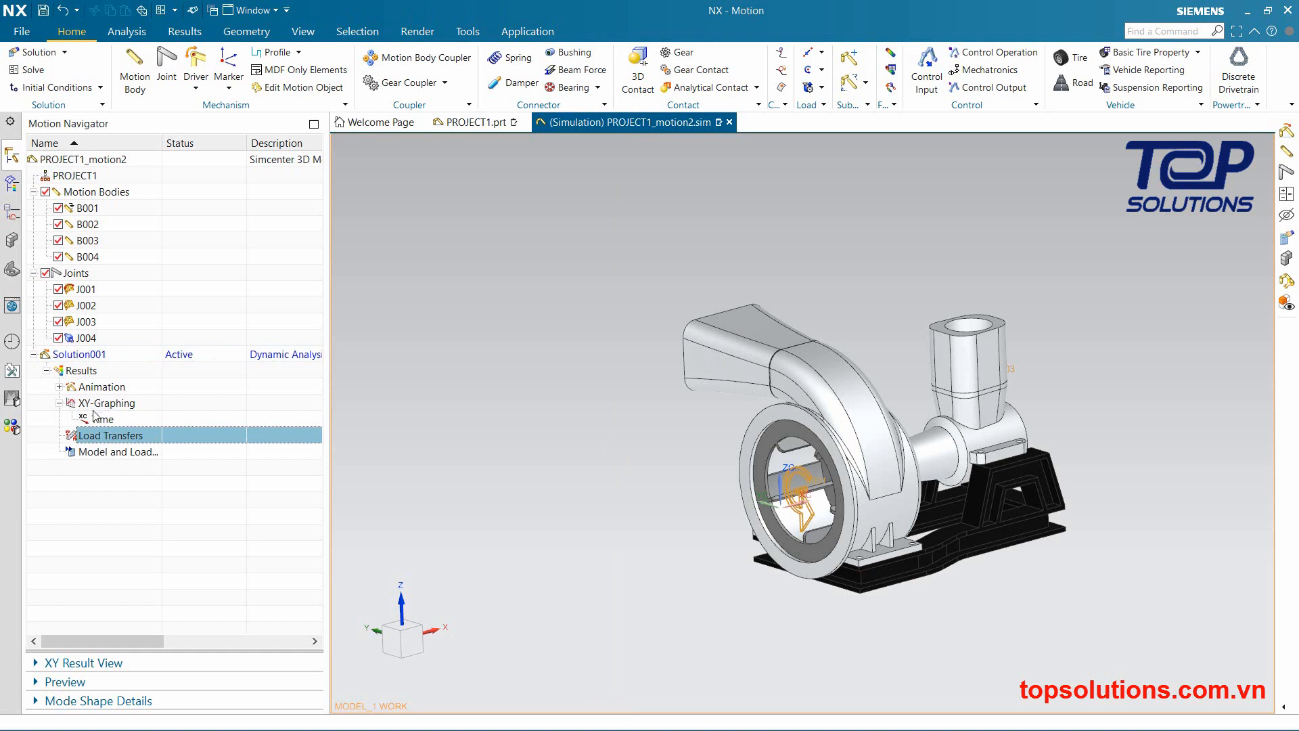
click(59, 387)
click(120, 403)
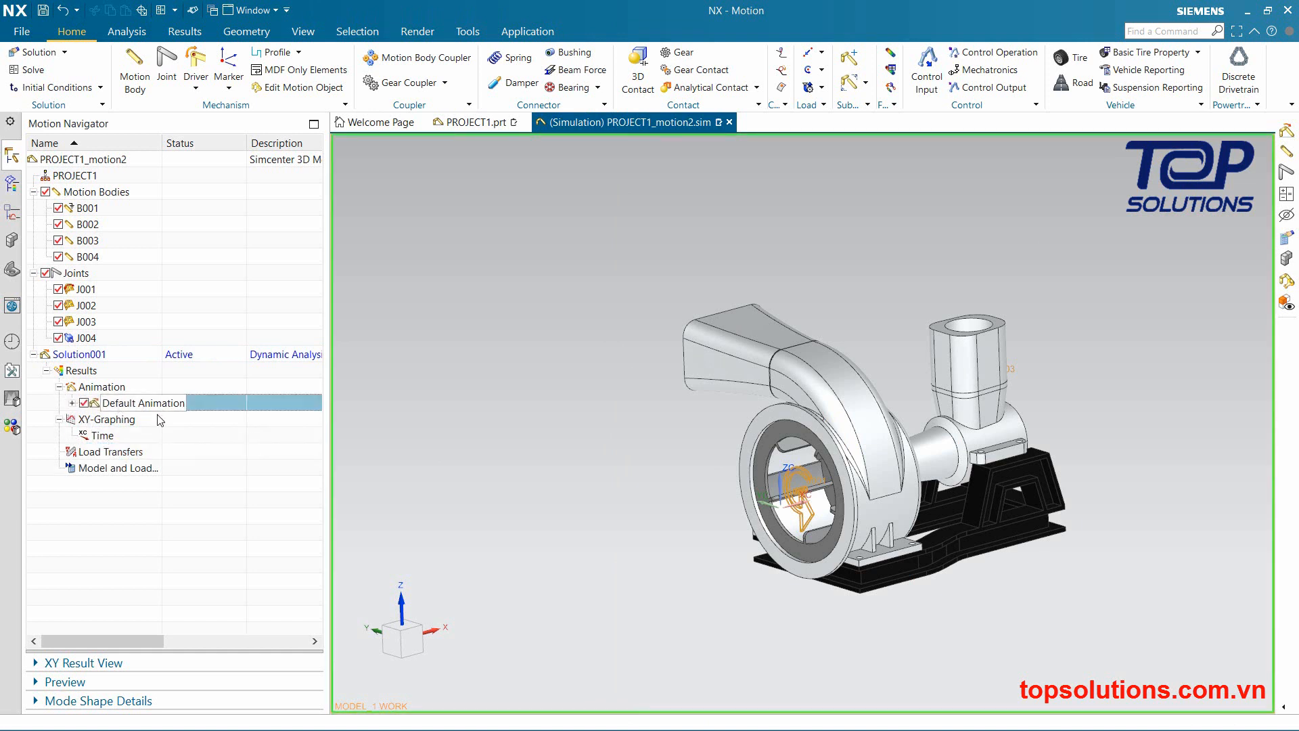
click(258, 467)
click(59, 387)
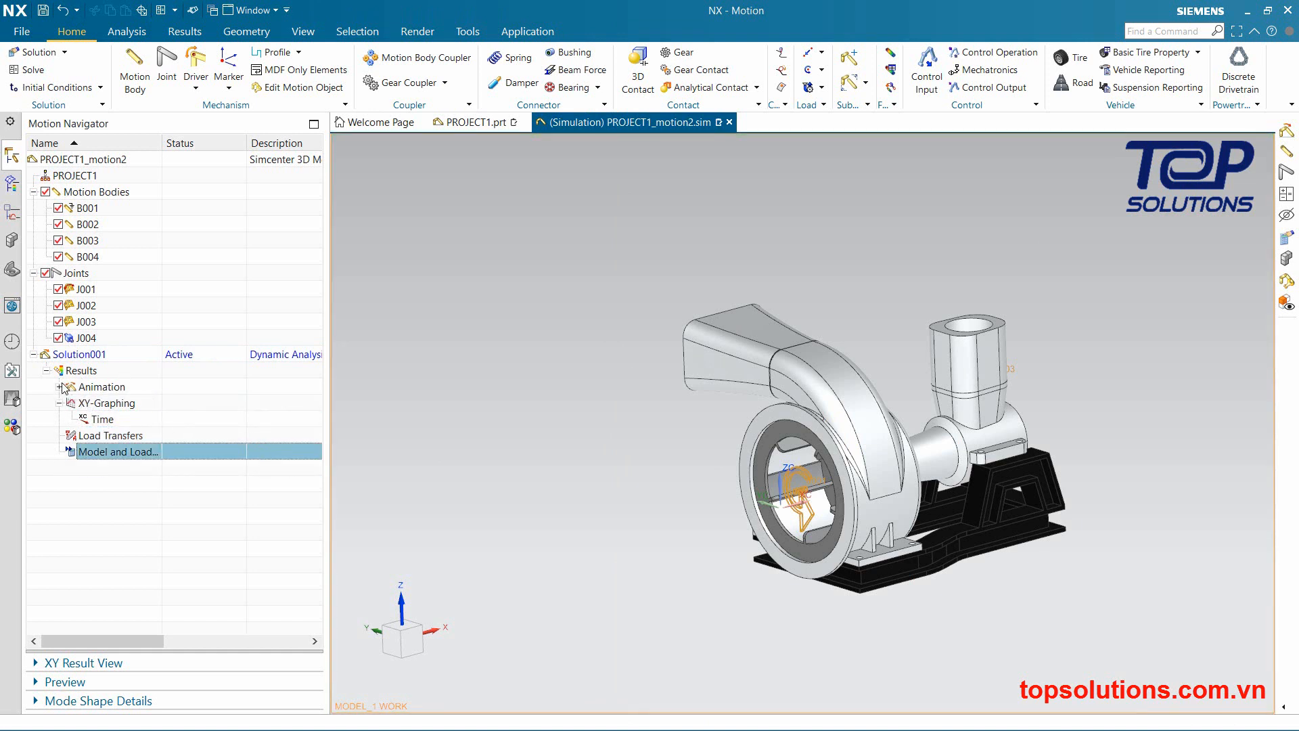
click(47, 371)
click(34, 355)
Play the solved motion in the Animation Player and examine the impeller, crank and piston from both ends
click(126, 31)
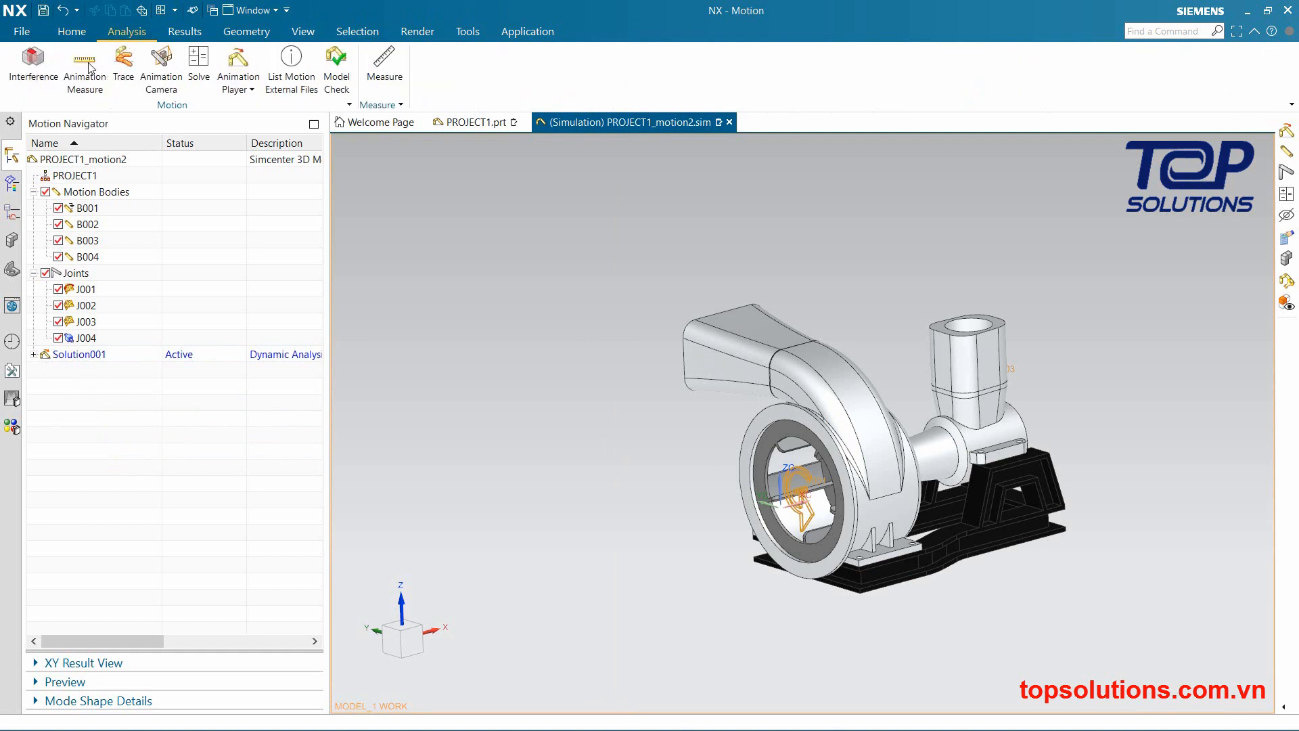
click(239, 64)
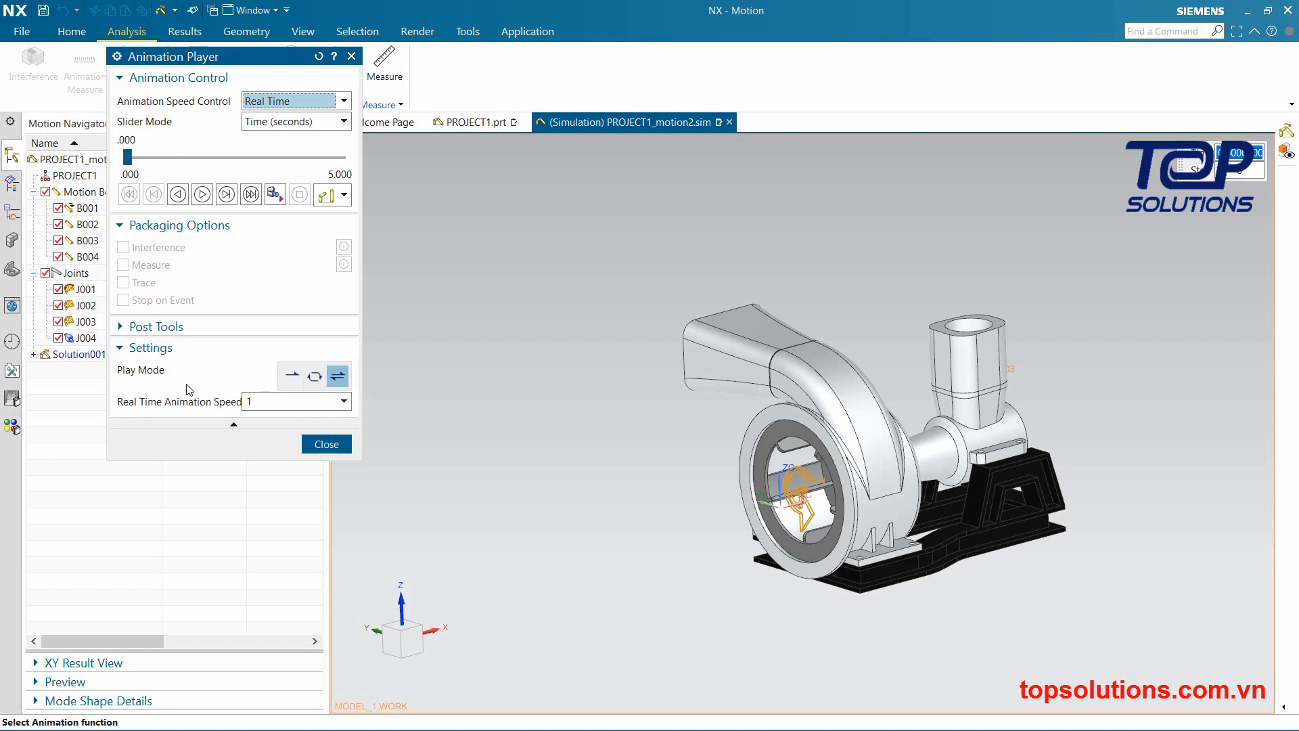
click(203, 195)
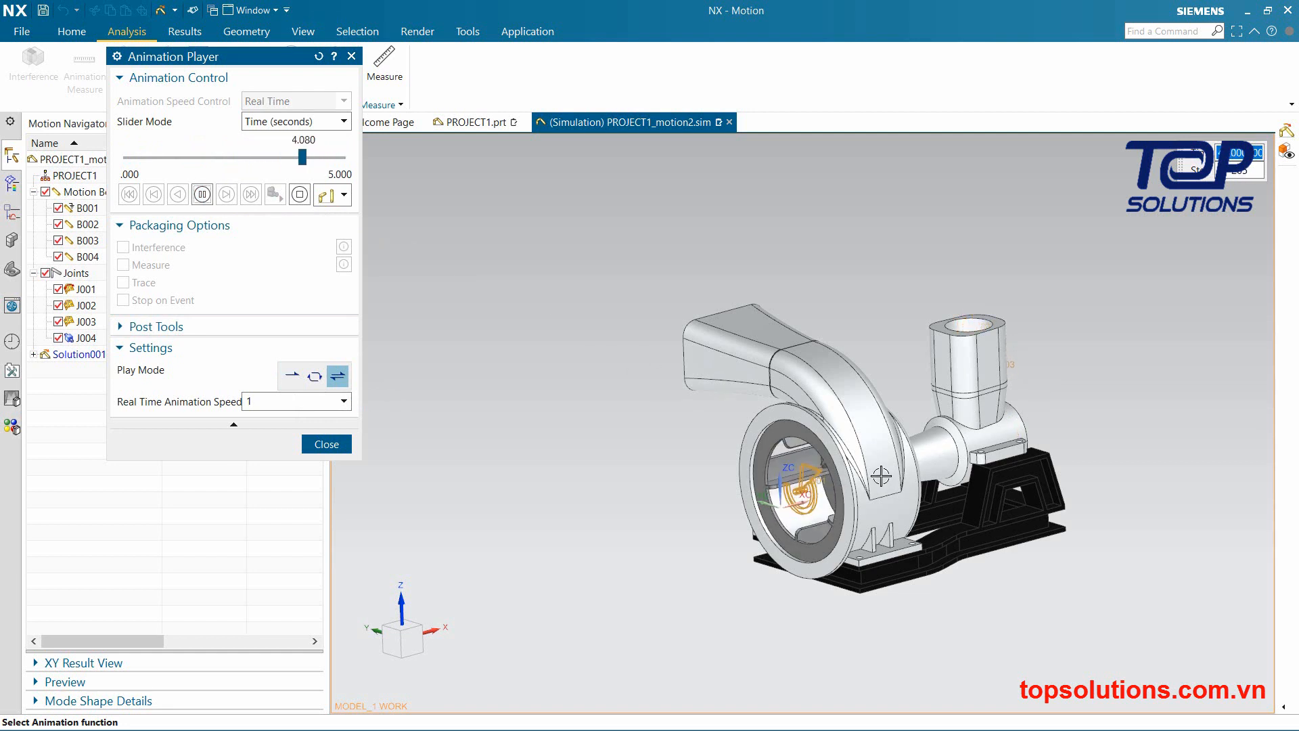
scroll(881, 475, down, 1)
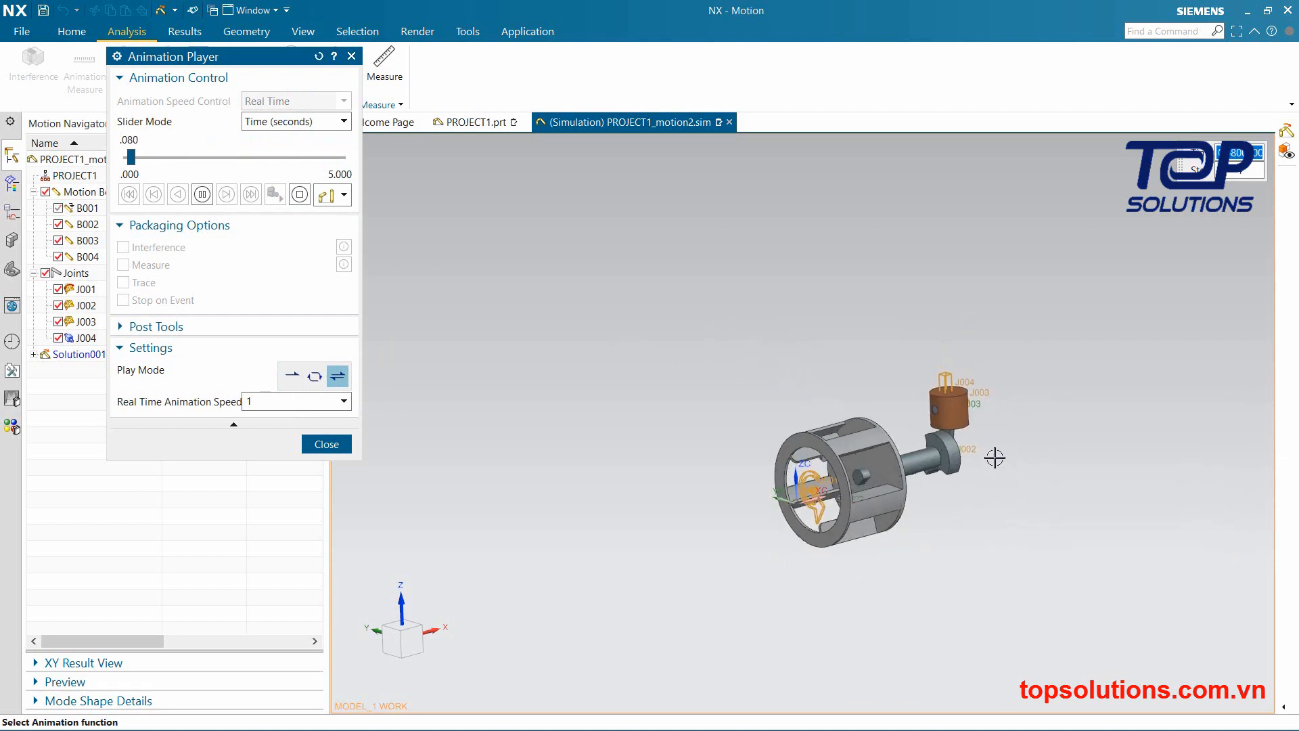
scroll(985, 449, up, 3)
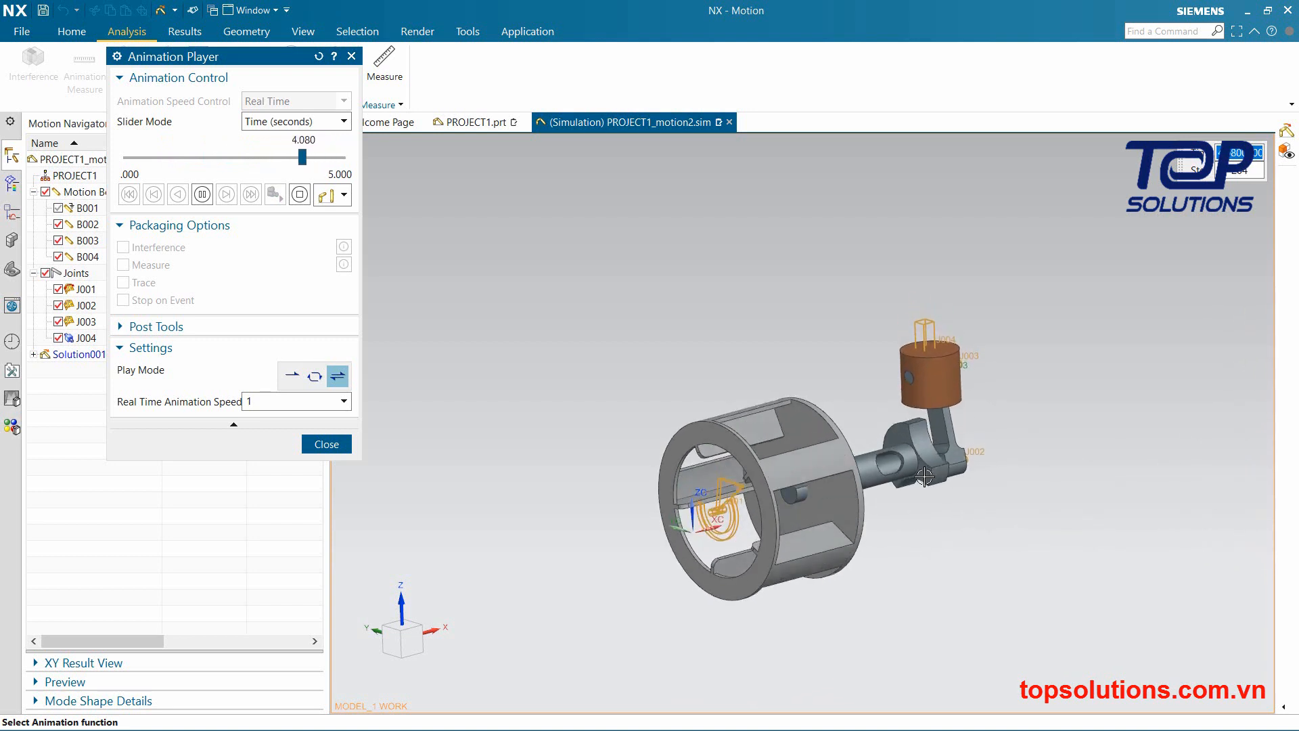
middle_drag(924, 477, 846, 493)
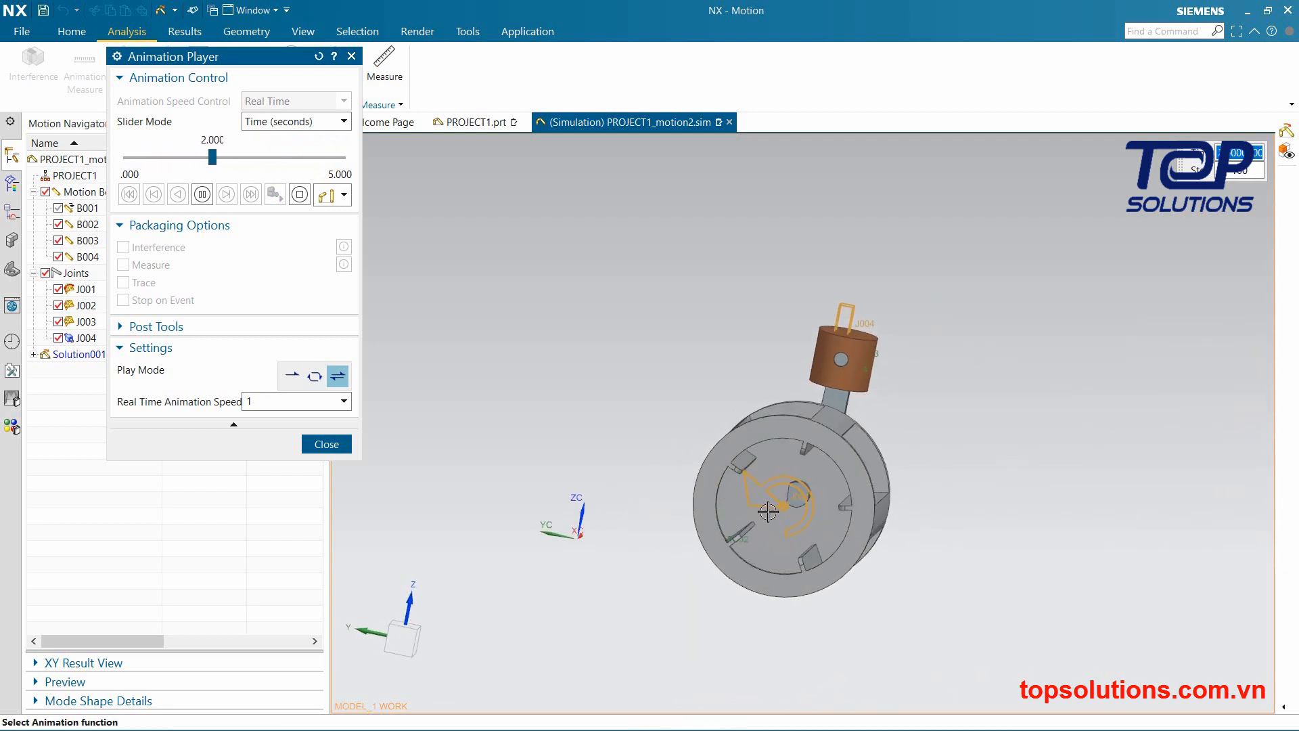
middle_drag(768, 512, 745, 534)
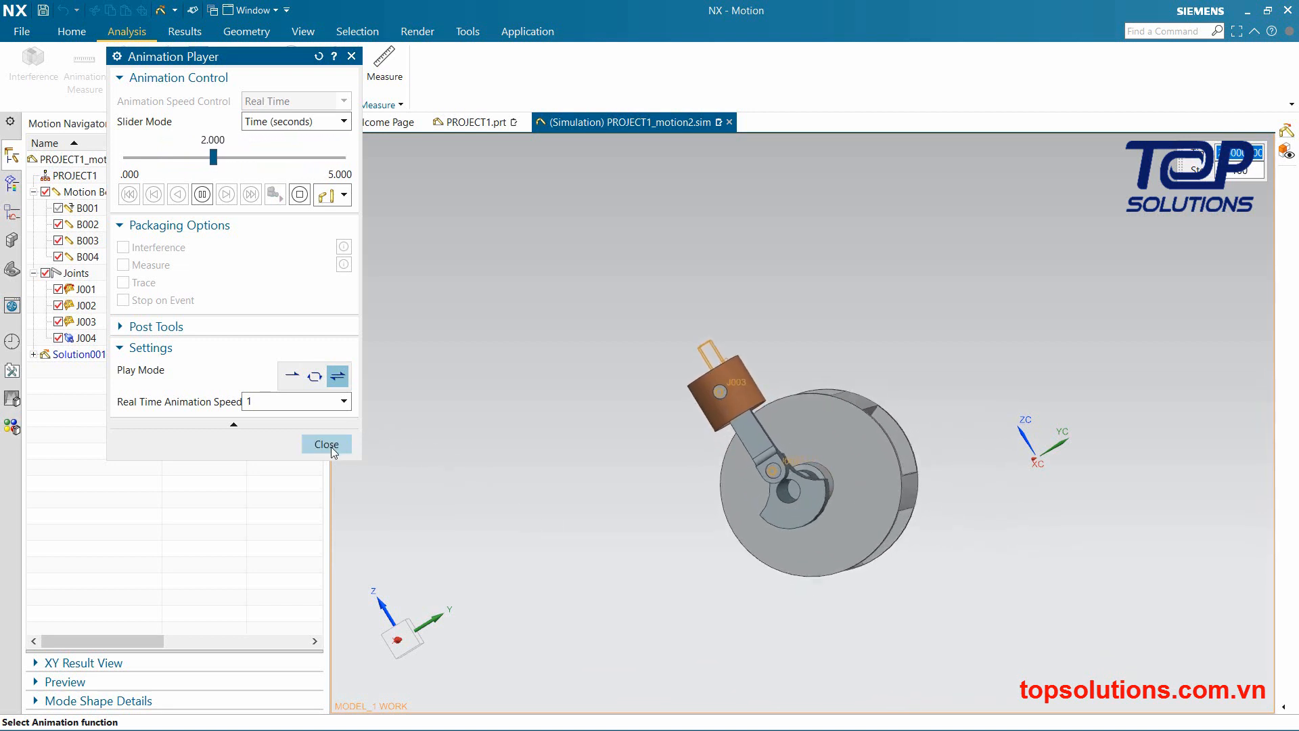
Check the Real Time Animation Speed setting, close the Animation Player and view the full assembly from the impeller side
click(344, 401)
click(345, 403)
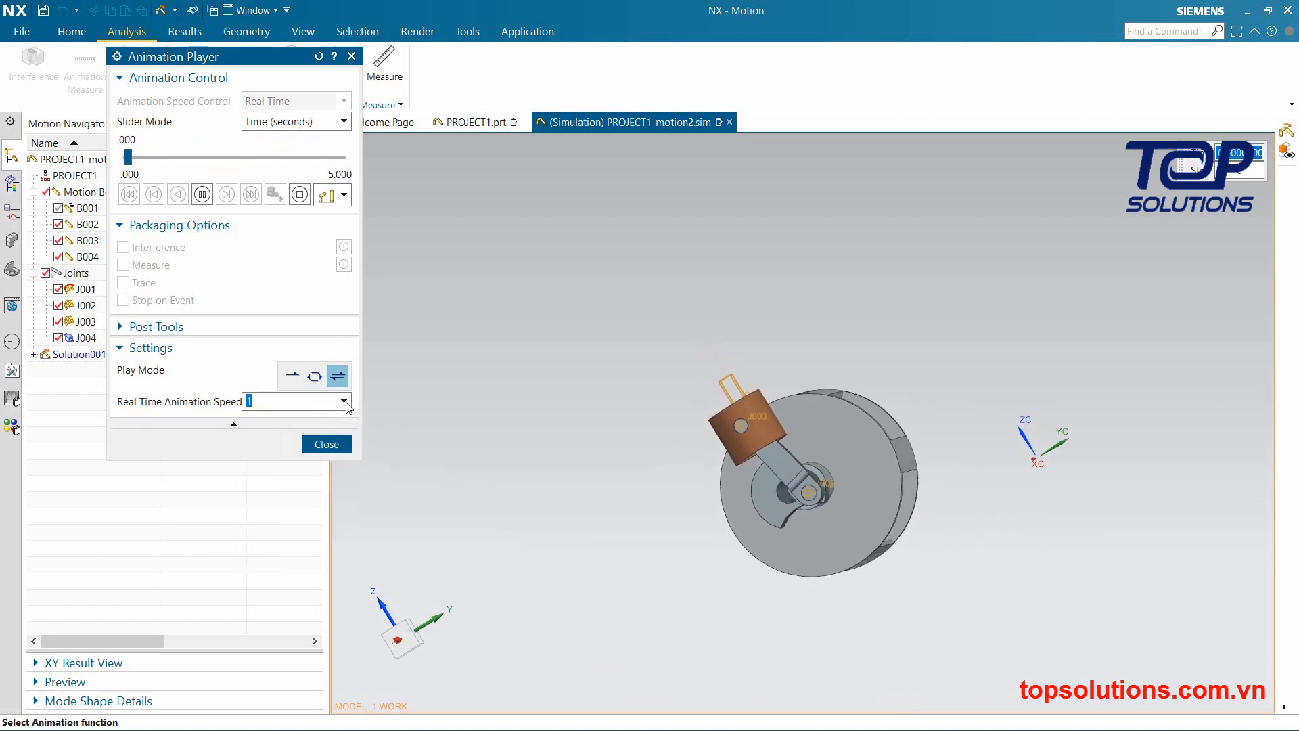
click(312, 423)
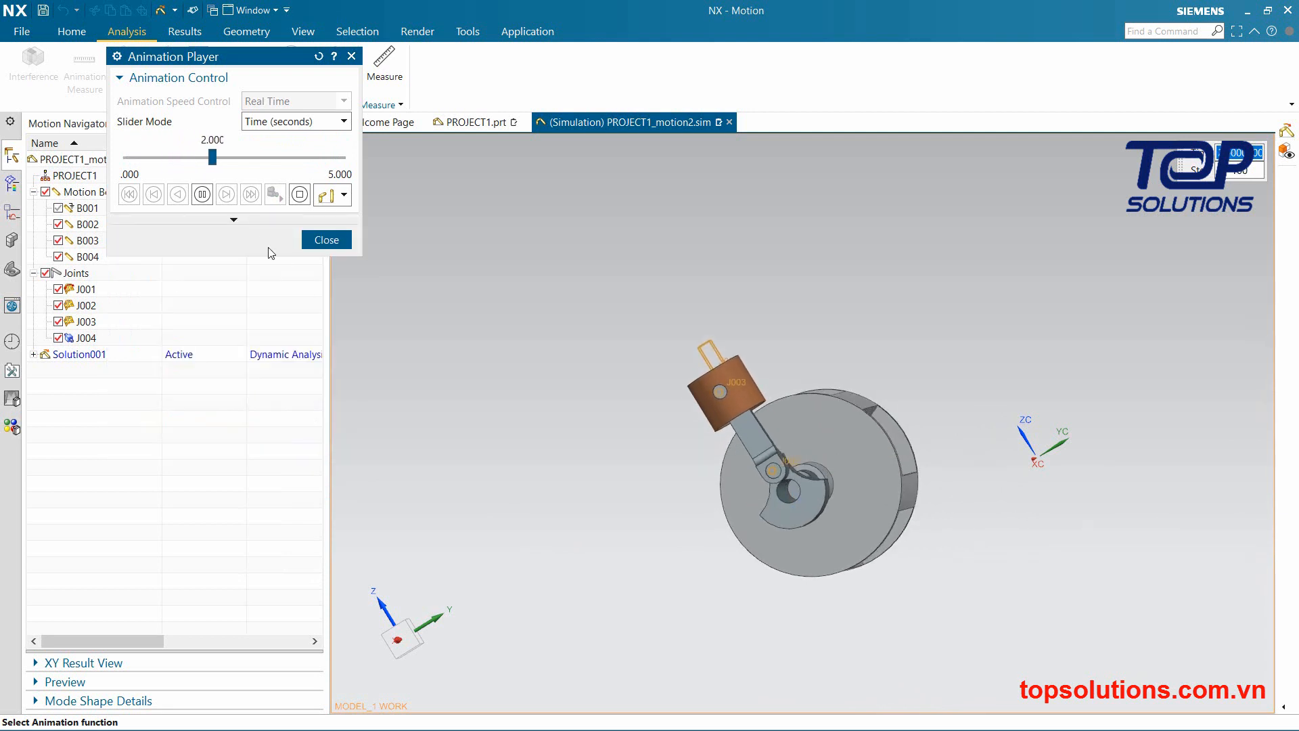
click(246, 220)
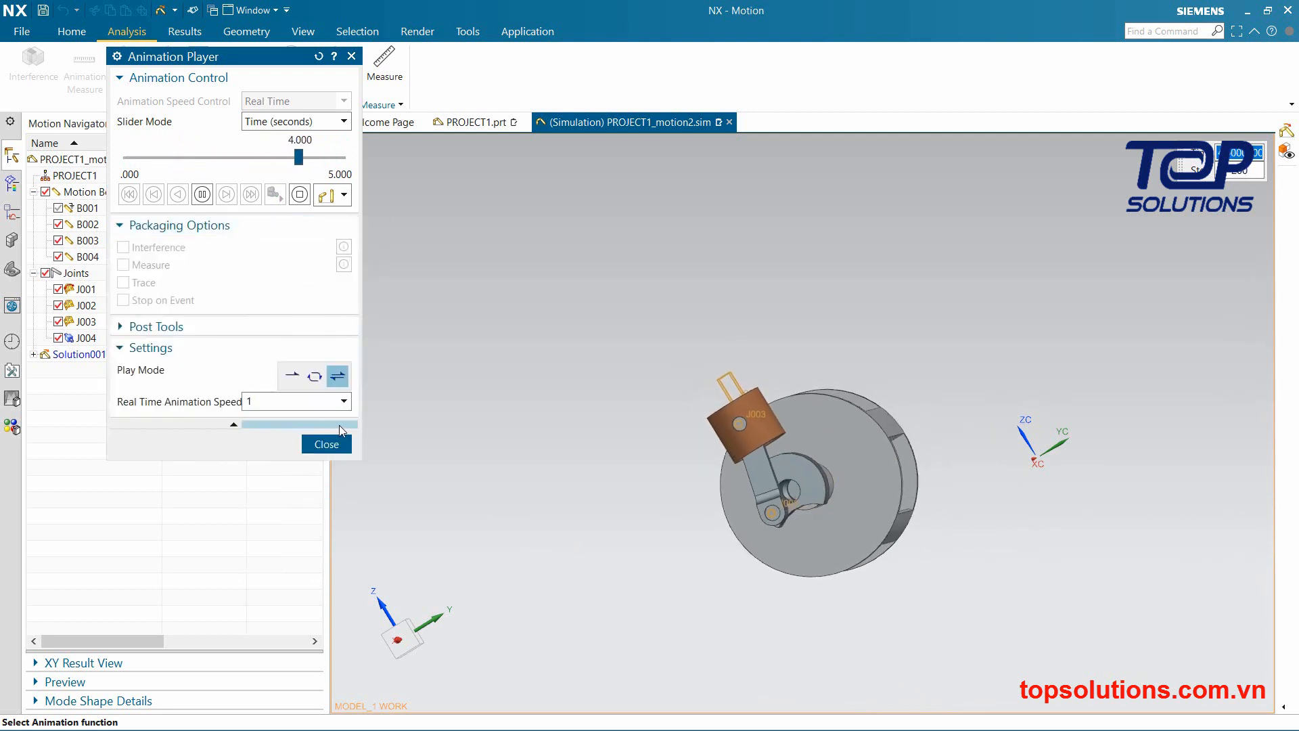
click(326, 444)
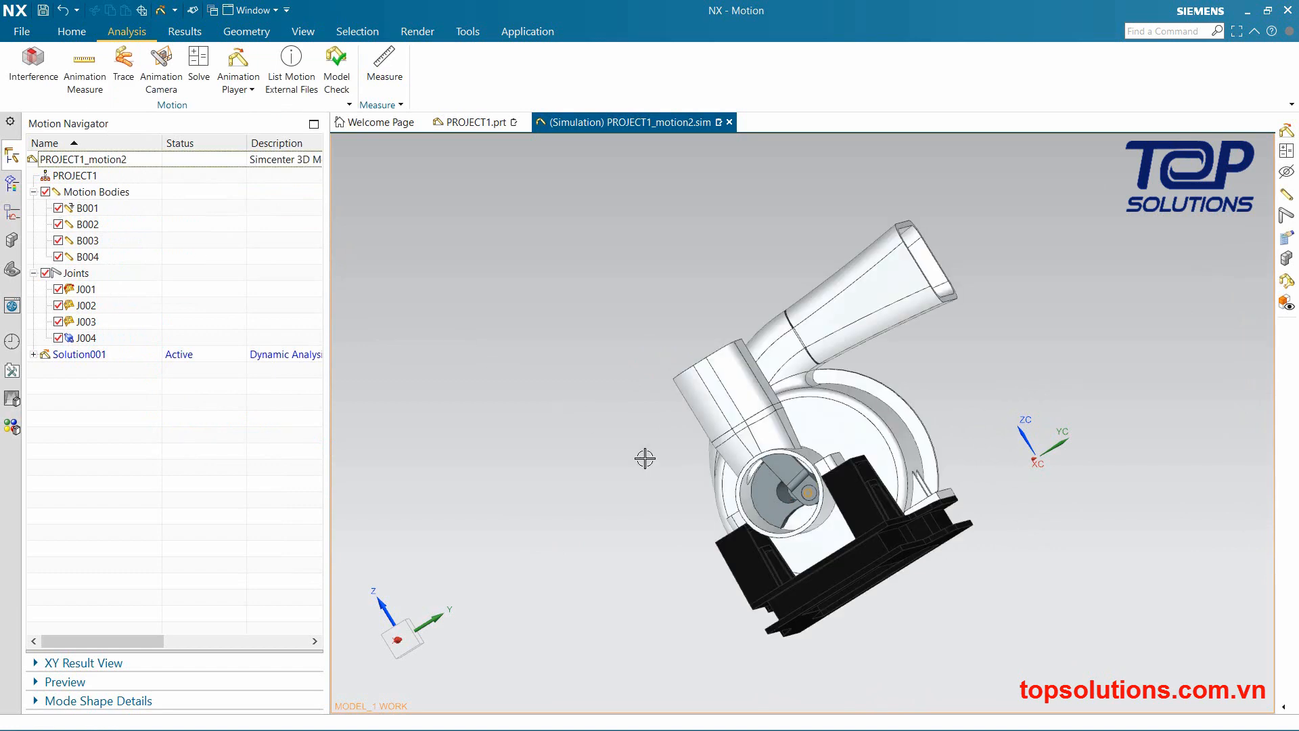
middle_drag(826, 460, 893, 459)
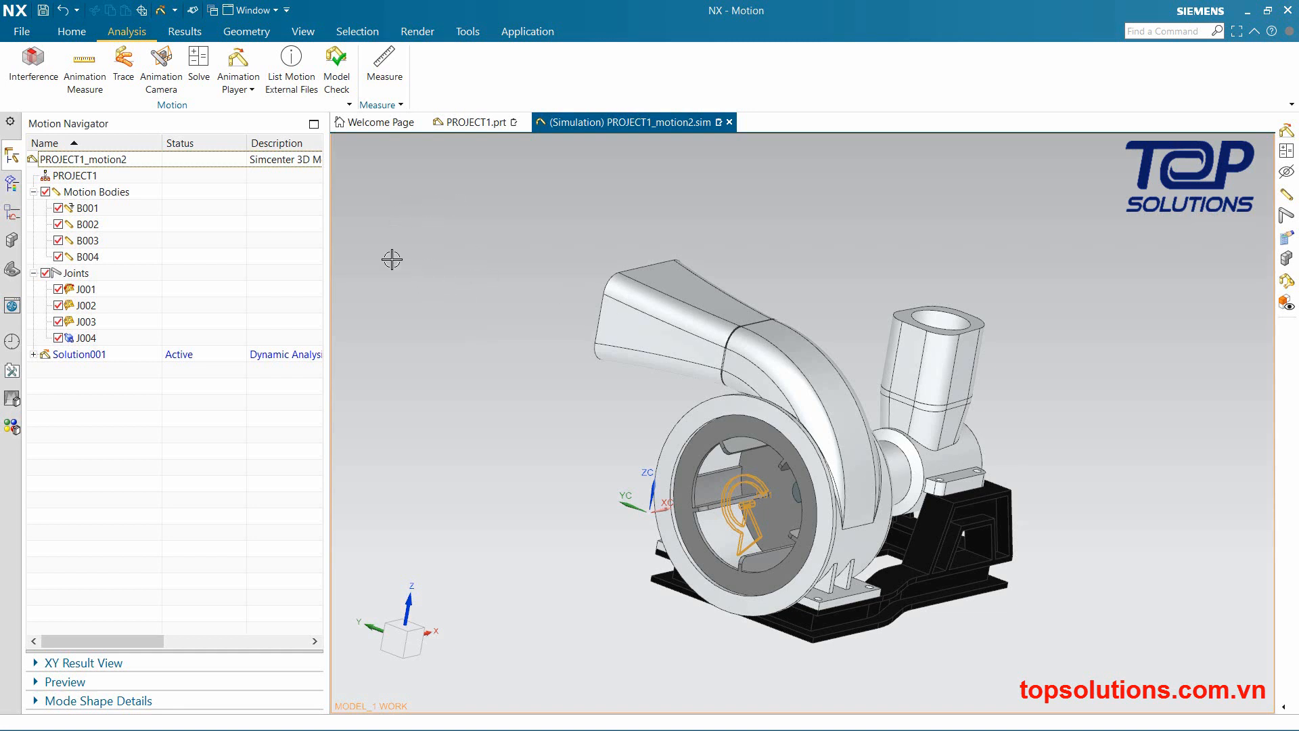
click(71, 32)
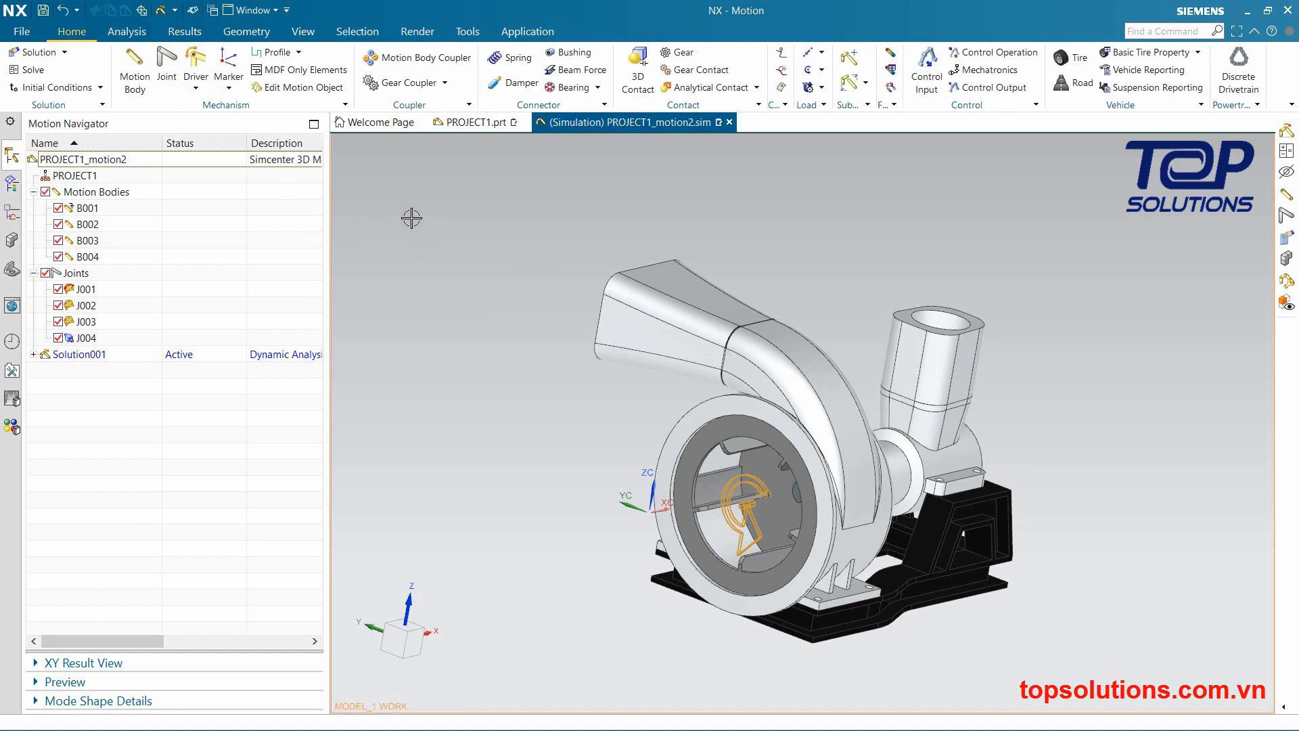